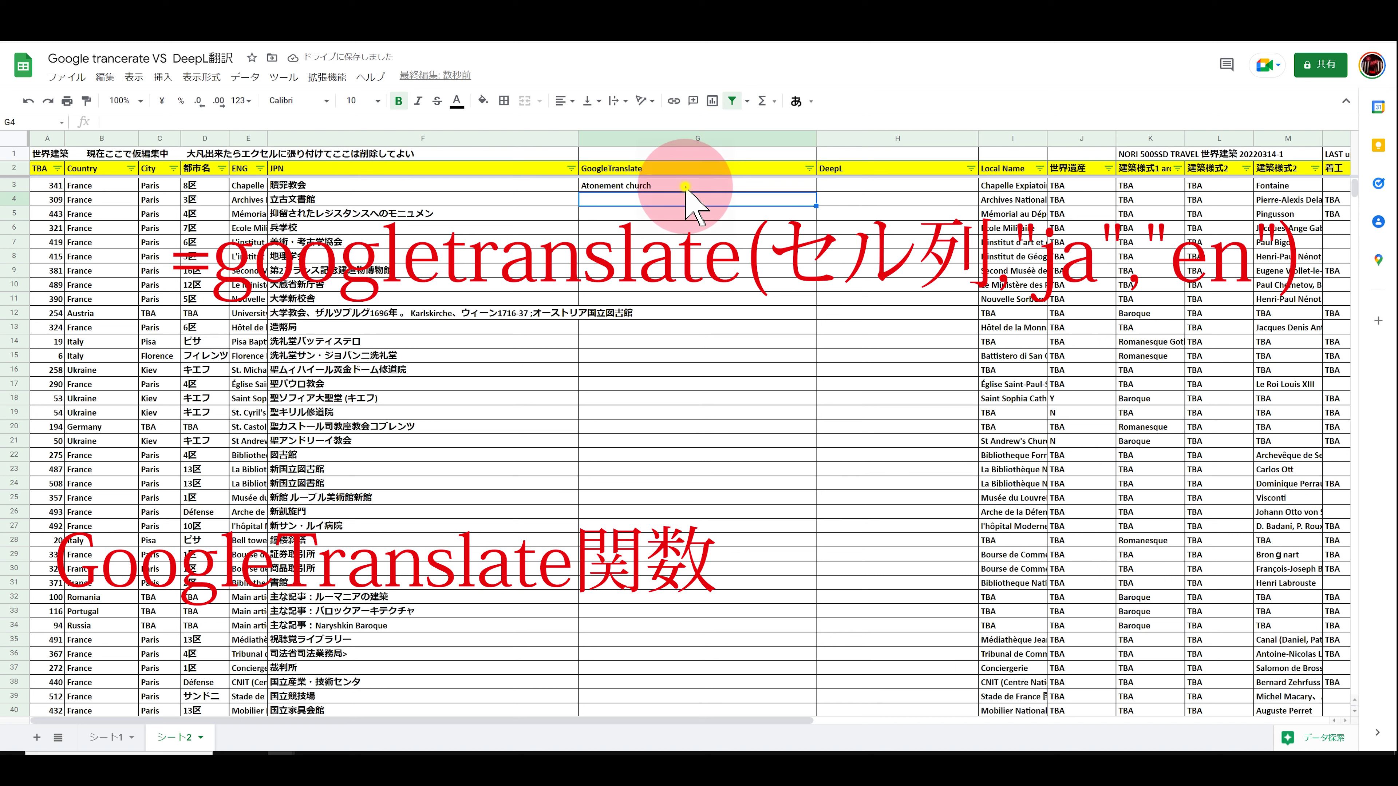
Fill the GOOGLETRANSLATE formula in G3 down the GoogleTranslate column through row 66.
click(685, 186)
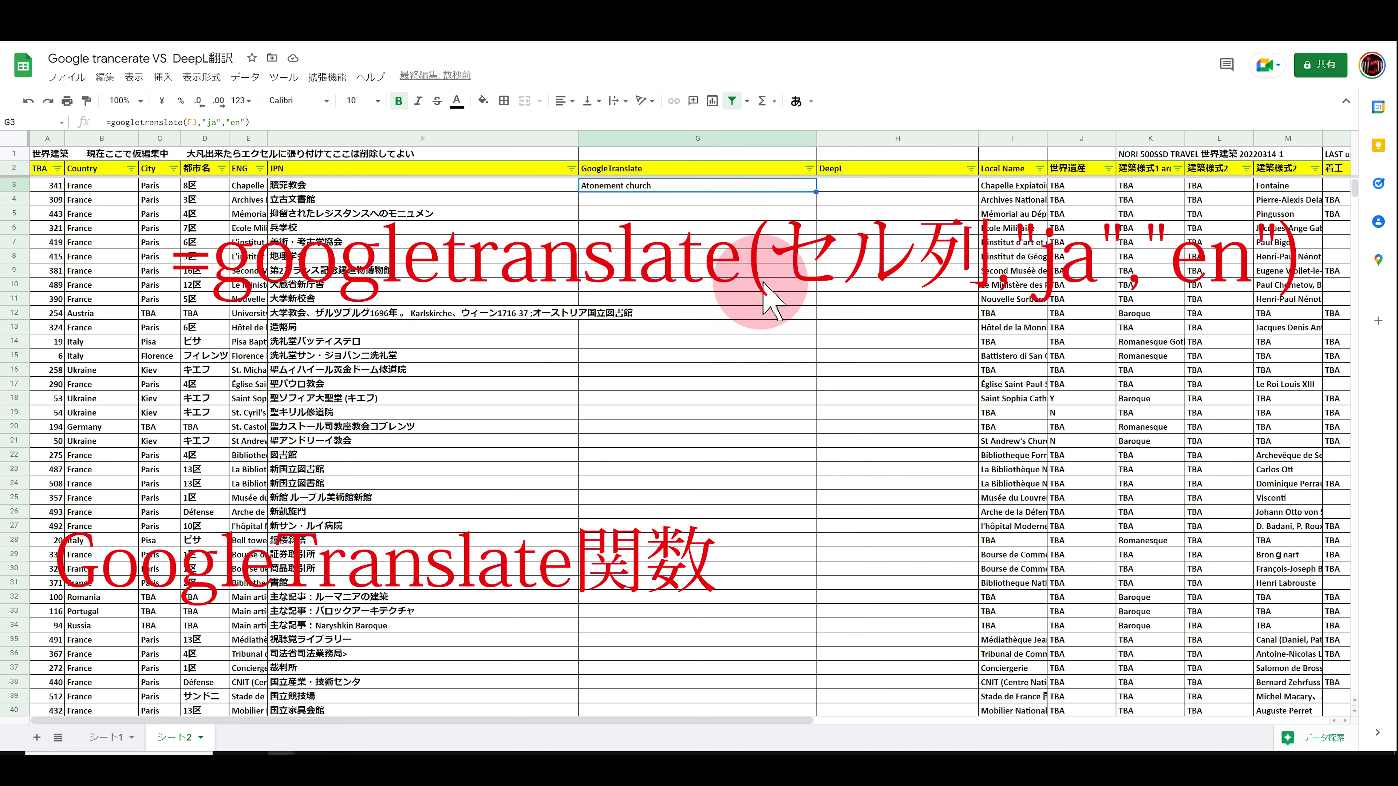
drag(814, 192, 783, 584)
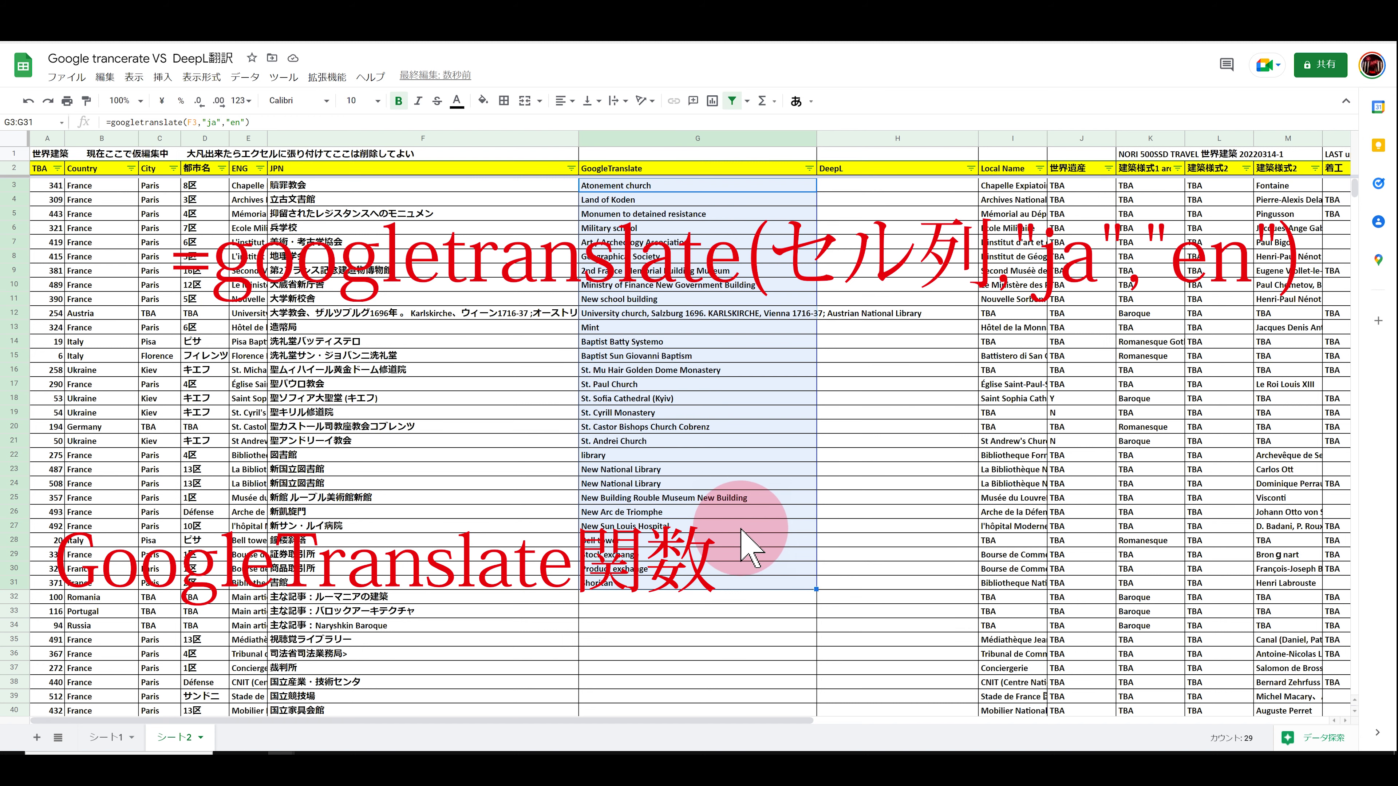
scroll(743, 532, down, 5)
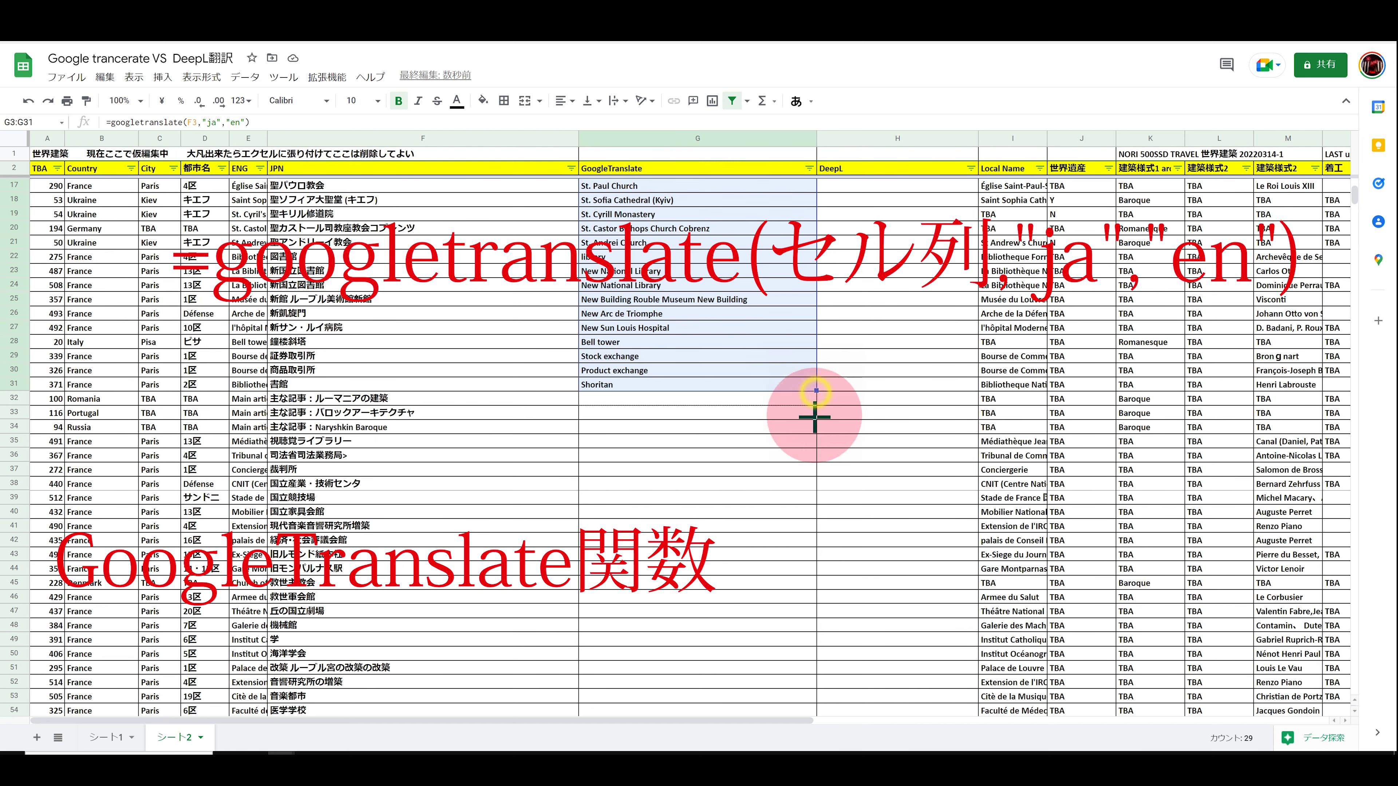
drag(816, 390, 818, 665)
scroll(818, 658, down, 5)
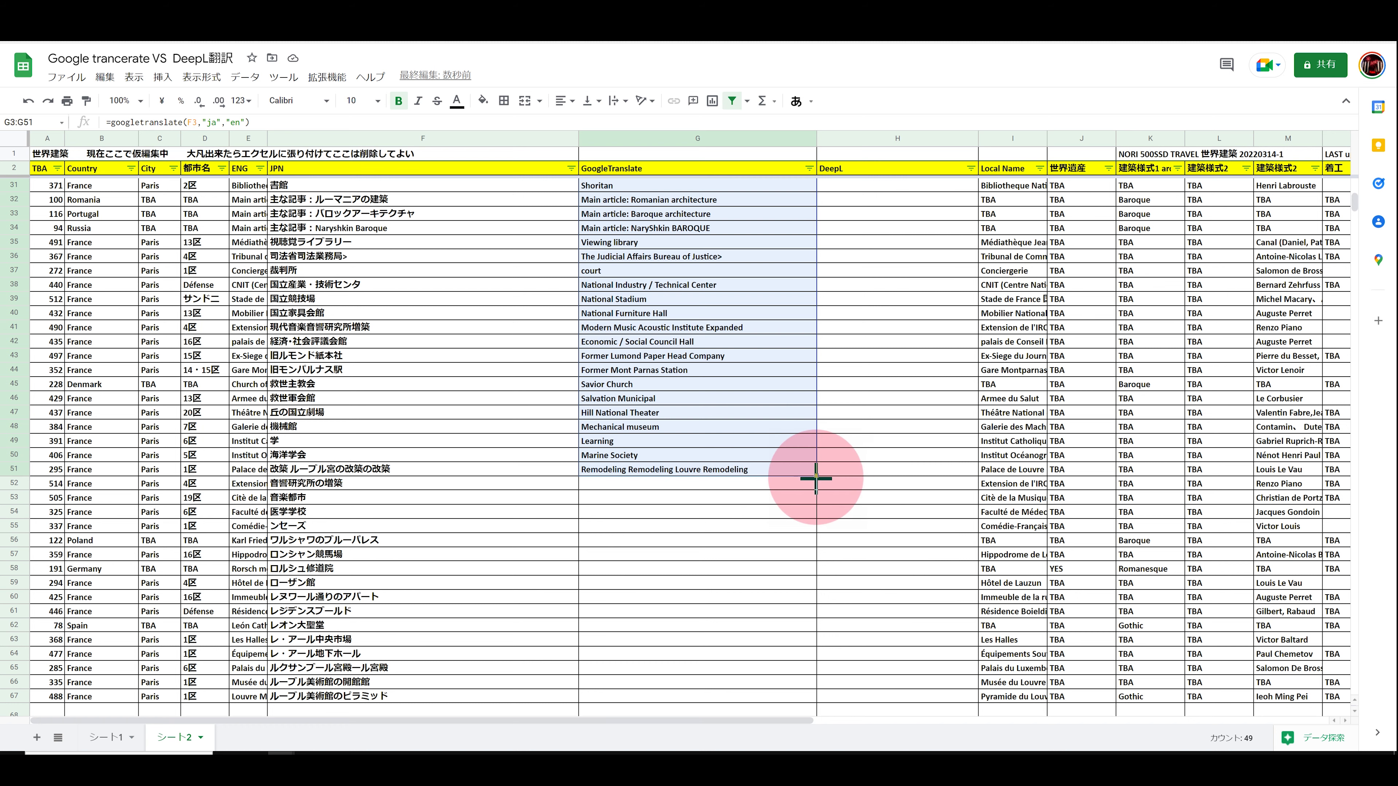
drag(817, 476, 817, 686)
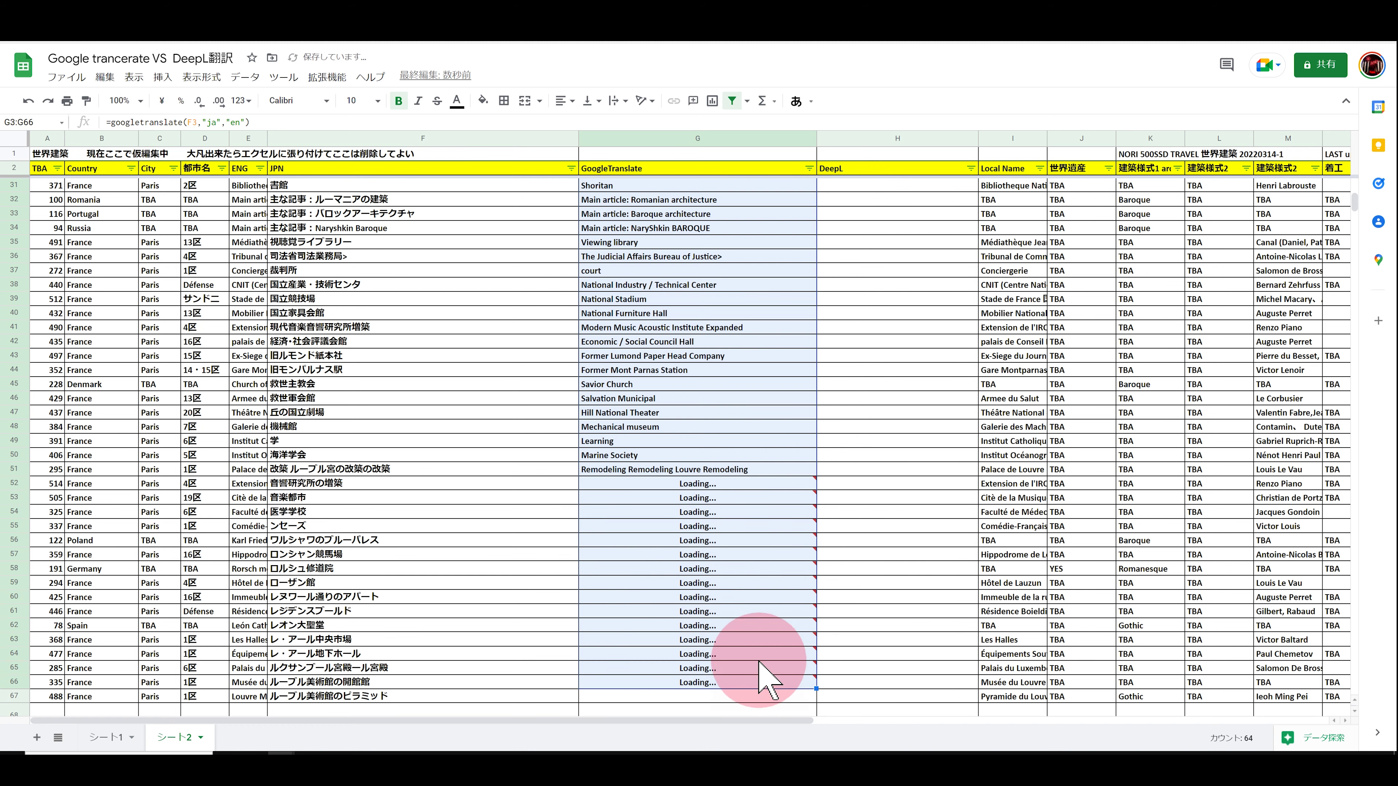
Extend the translation formula fill in the GoogleTranslate column from row 66 down through row 143.
scroll(694, 605, down, 5)
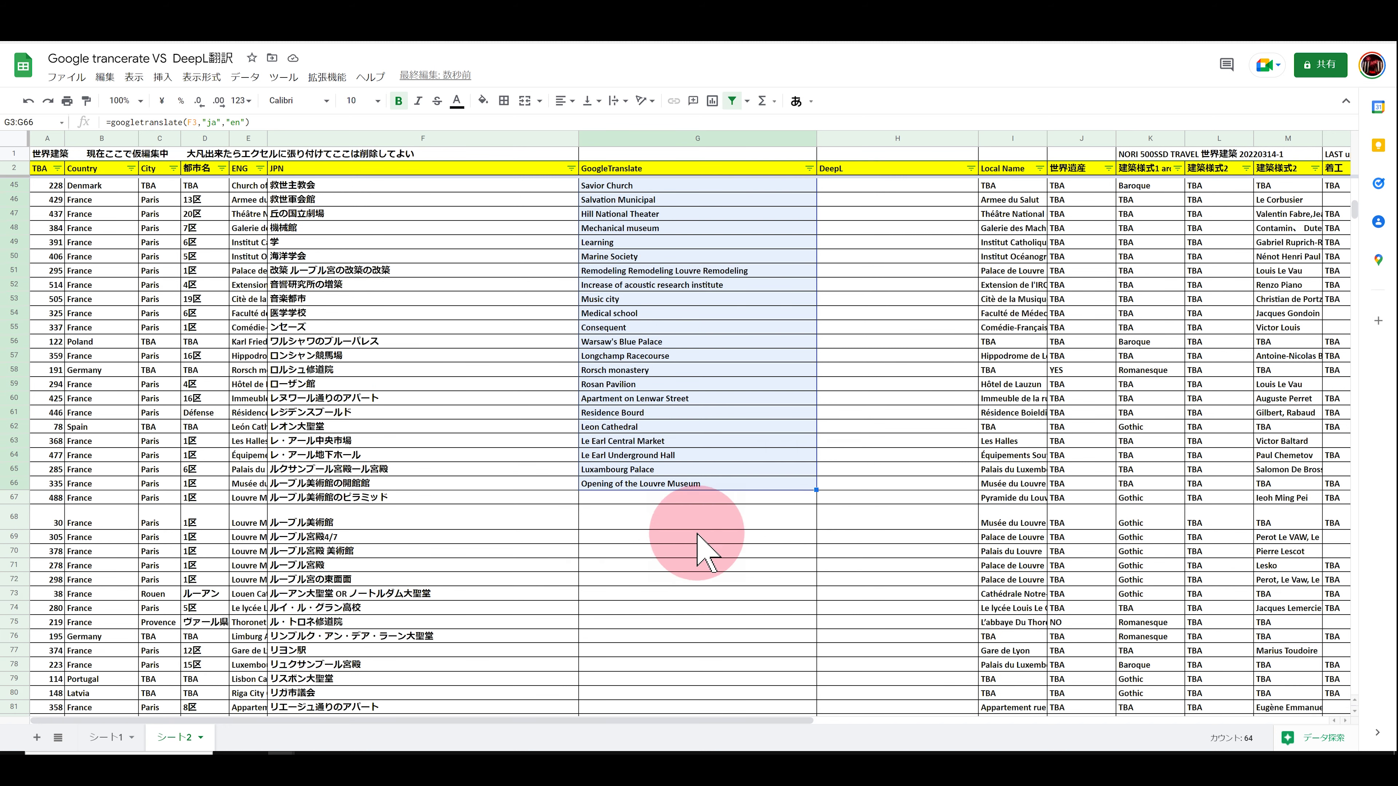
drag(816, 489, 817, 711)
scroll(743, 562, down, 5)
drag(803, 528, 811, 687)
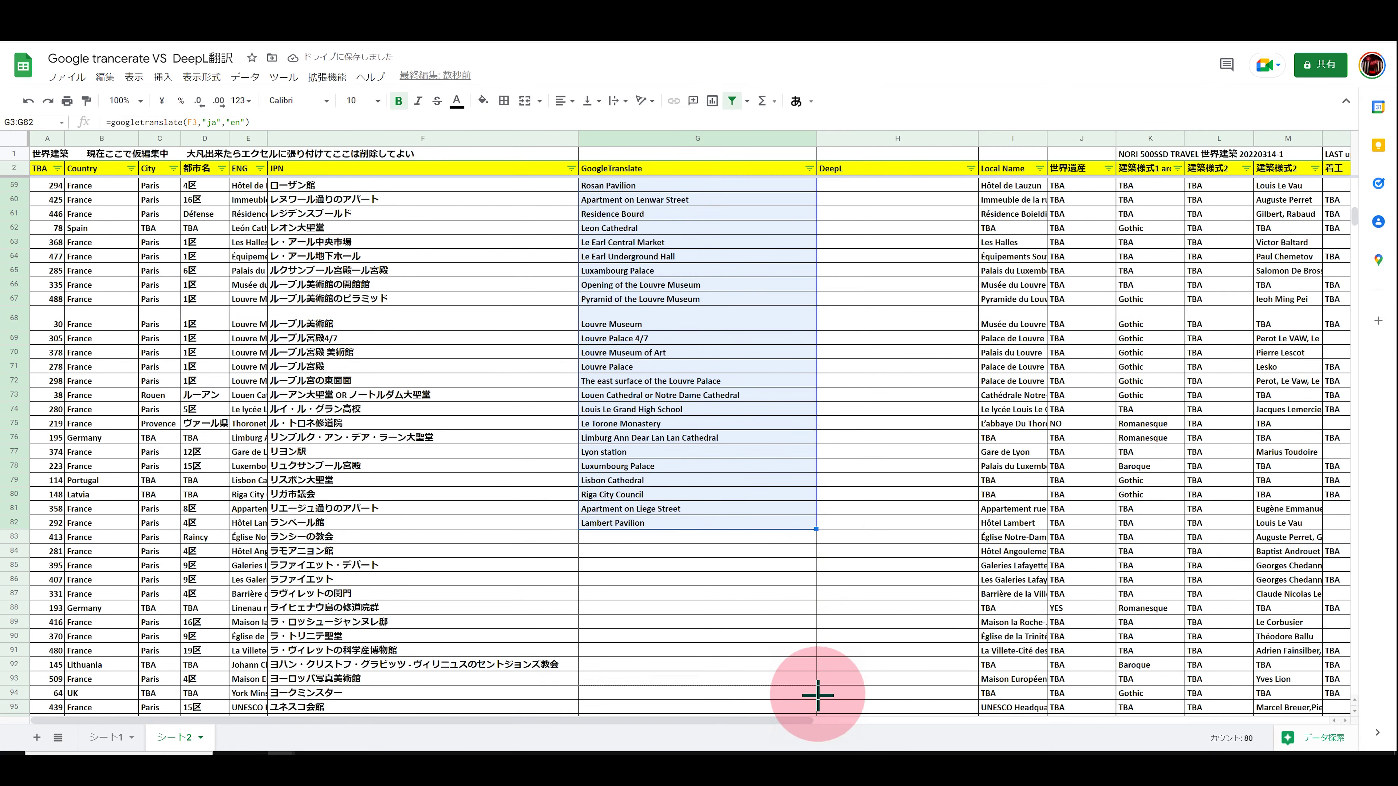
scroll(805, 337, down, 5)
drag(817, 292, 809, 682)
scroll(805, 495, down, 5)
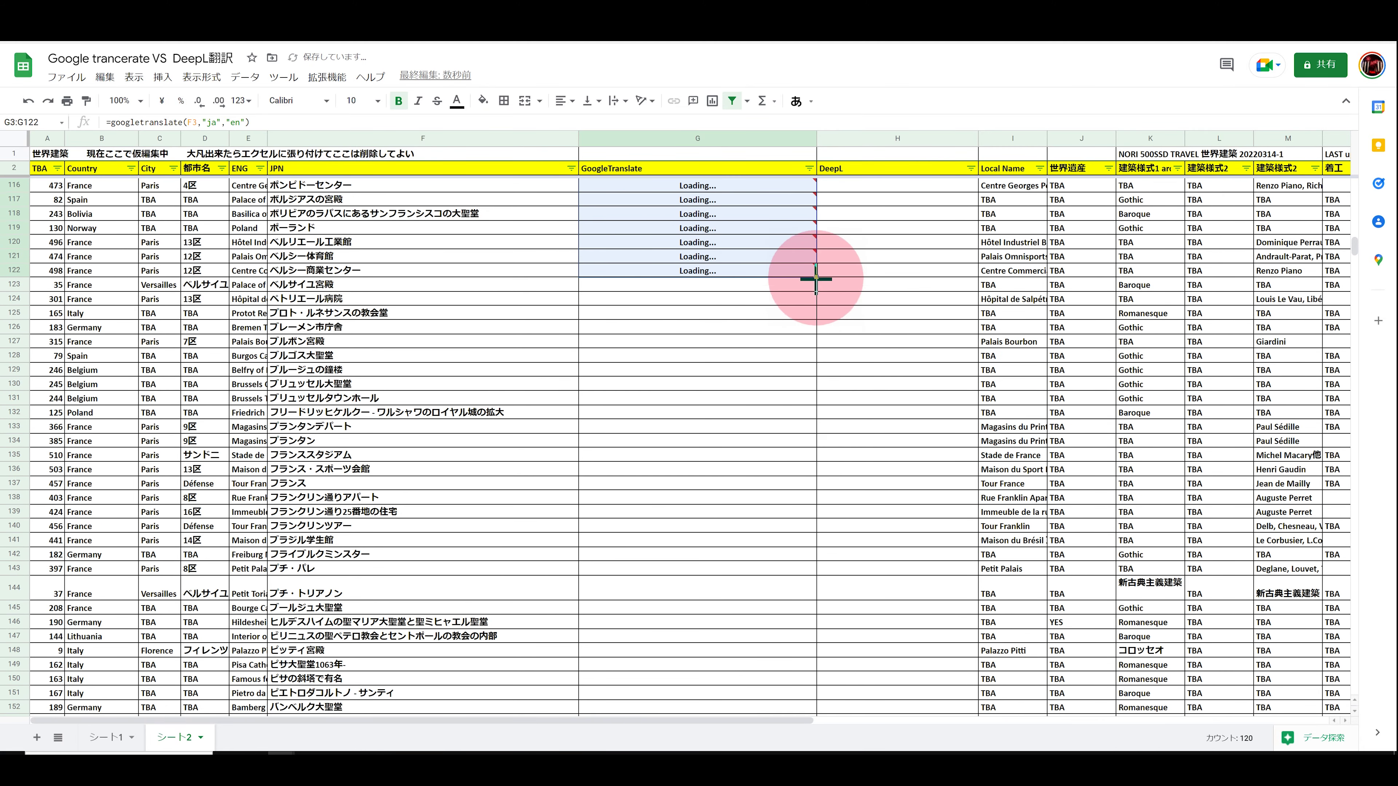
drag(815, 274, 805, 572)
Compare the Japanese names with their English translations in rows 113, 117, 127, 128, 130 and 134.
scroll(806, 462, up, 5)
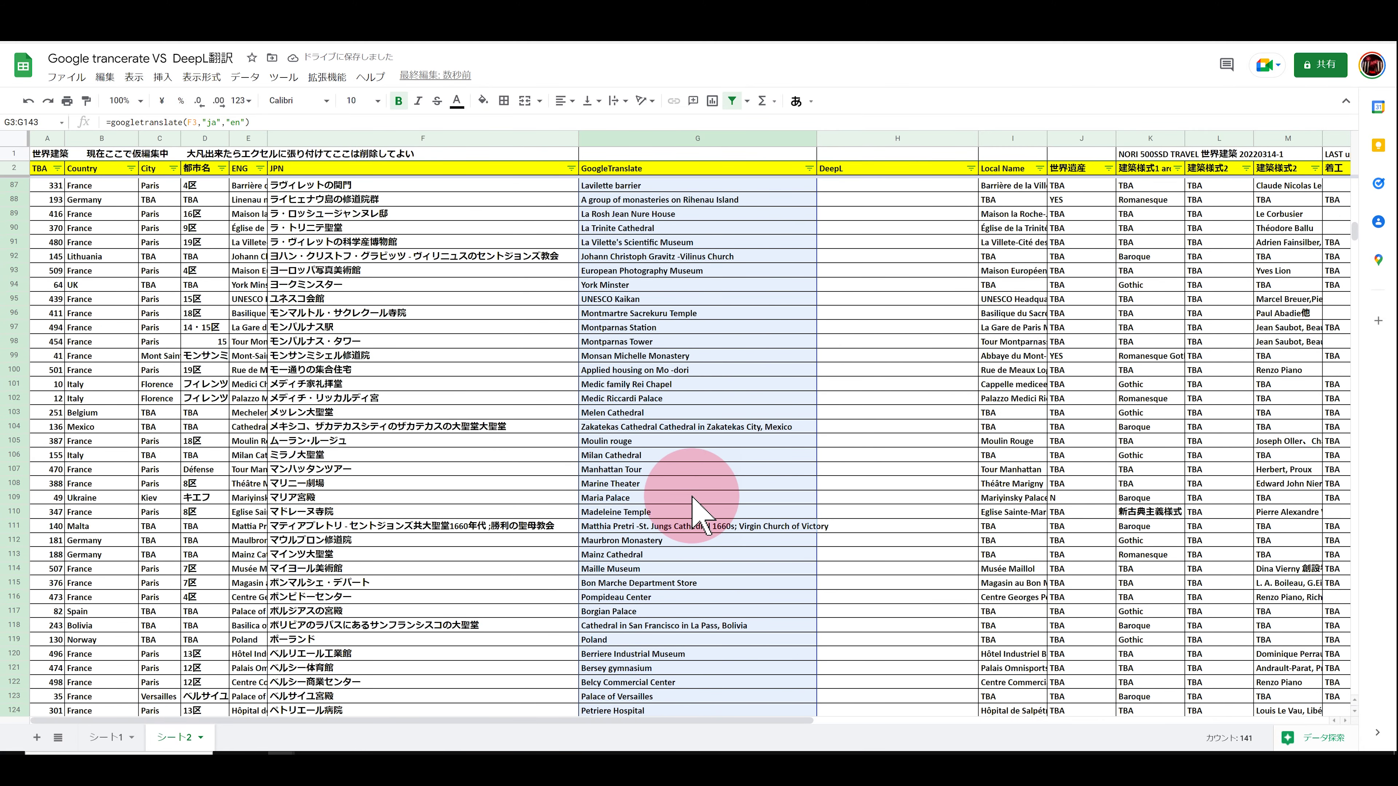
click(638, 556)
shift+click(496, 557)
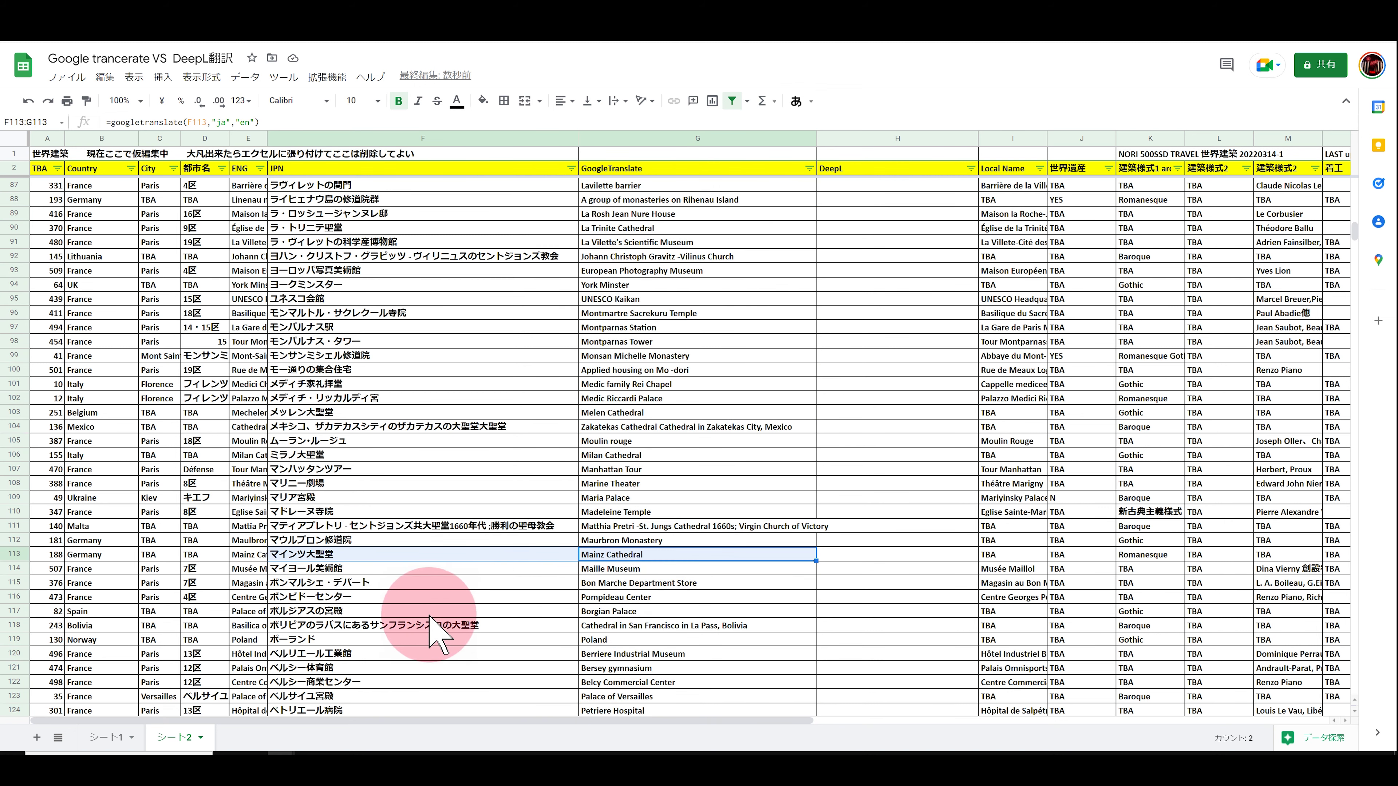
click(457, 611)
shift+click(615, 612)
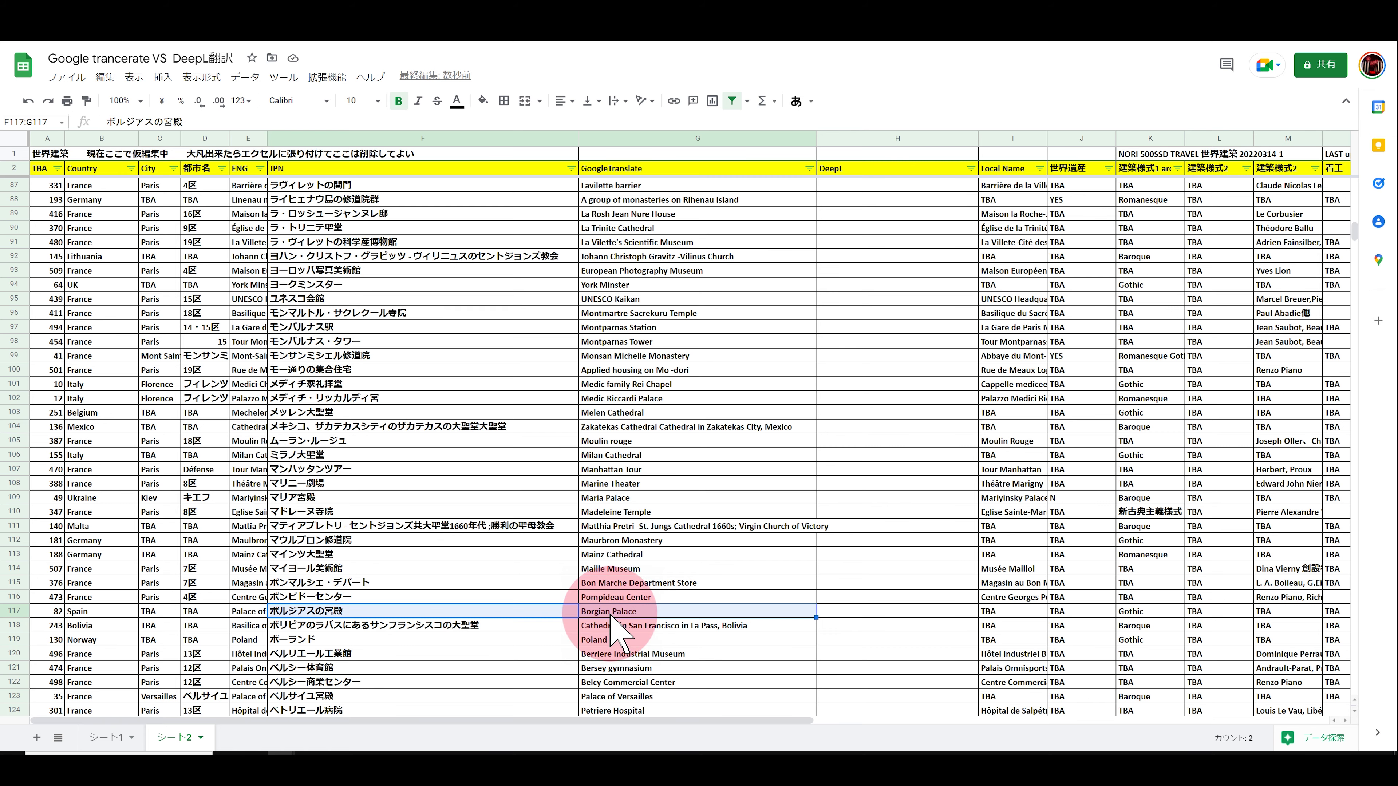
scroll(610, 616, down, 5)
click(374, 555)
shift+click(610, 558)
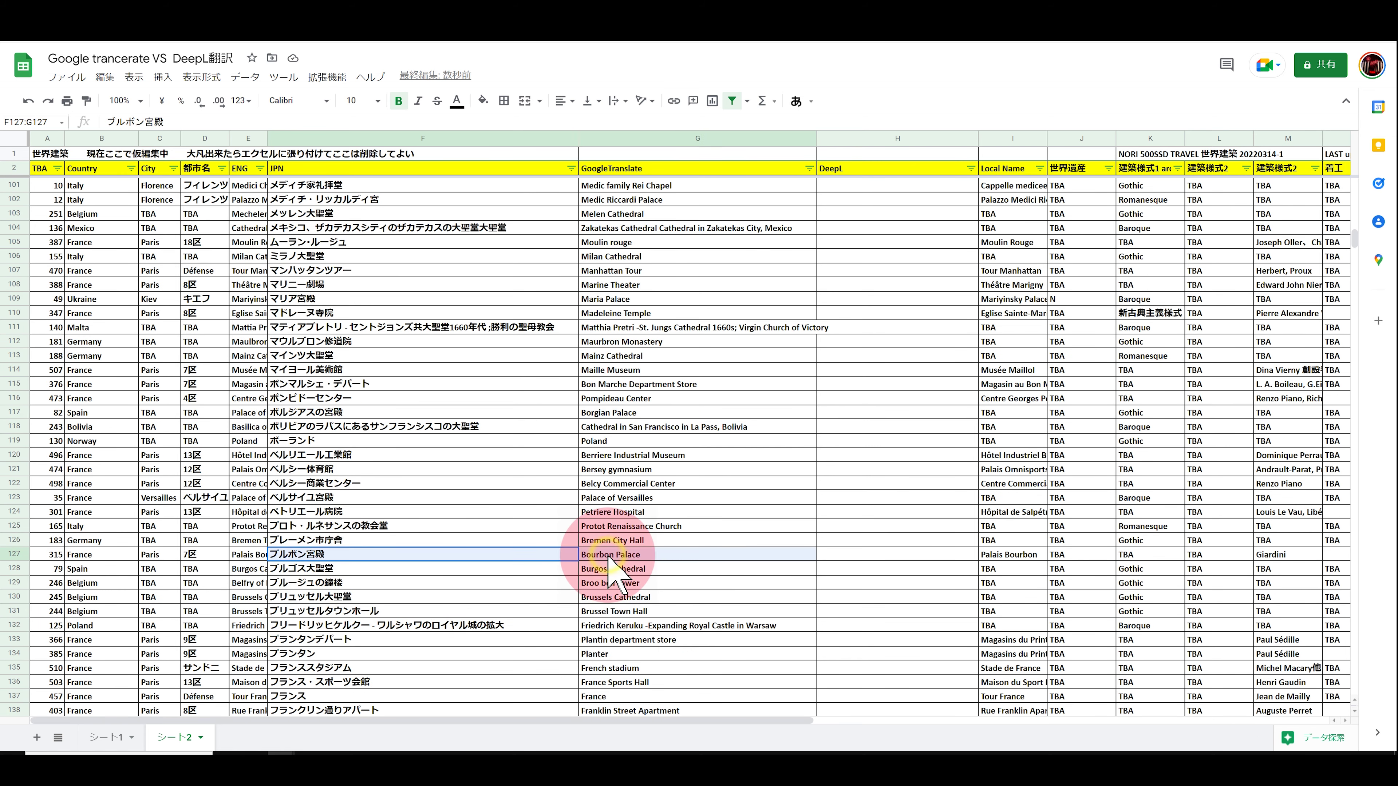
click(405, 568)
shift+click(611, 569)
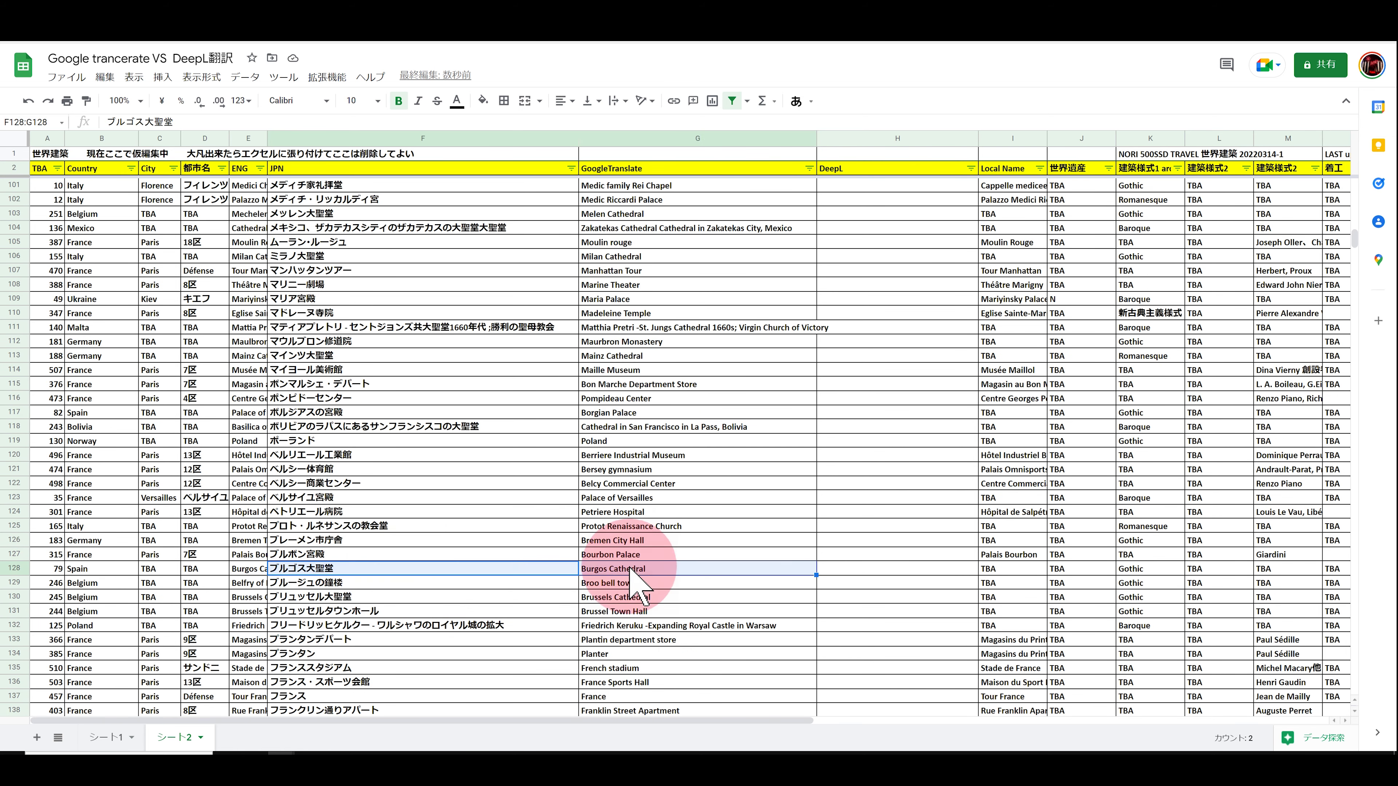
click(441, 597)
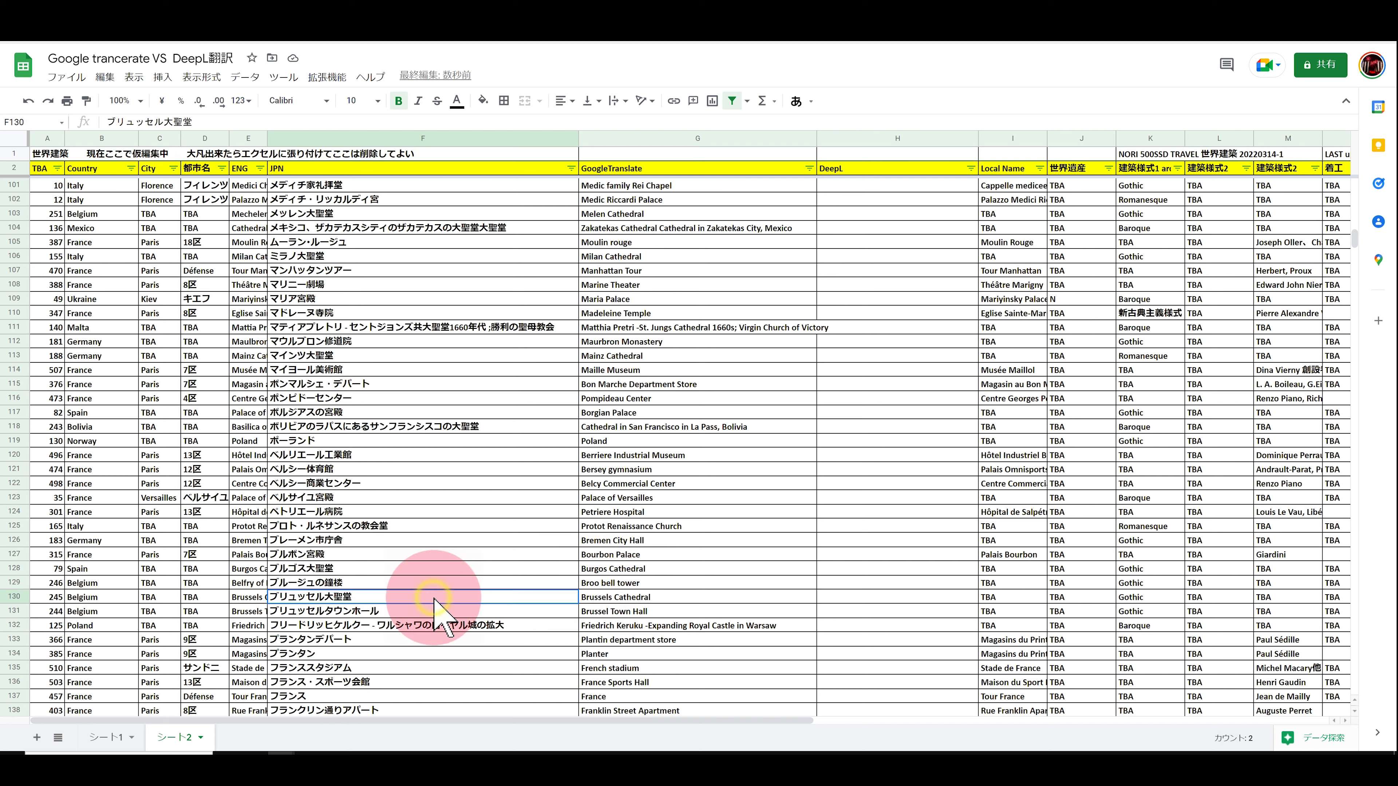
shift+click(664, 600)
click(537, 654)
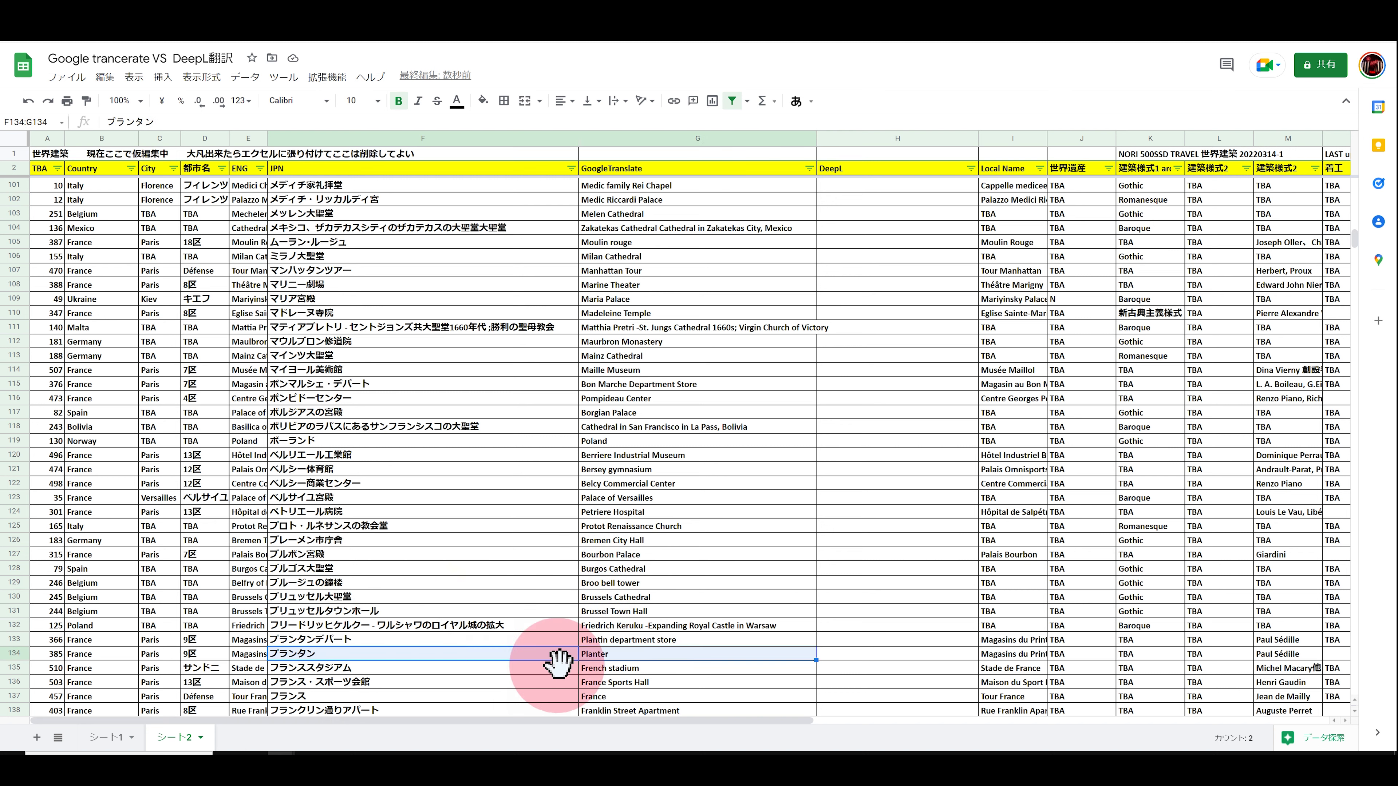
shift+click(632, 660)
Fill the translation formula from G143 down the GoogleTranslate column through row 175.
scroll(606, 656, down, 5)
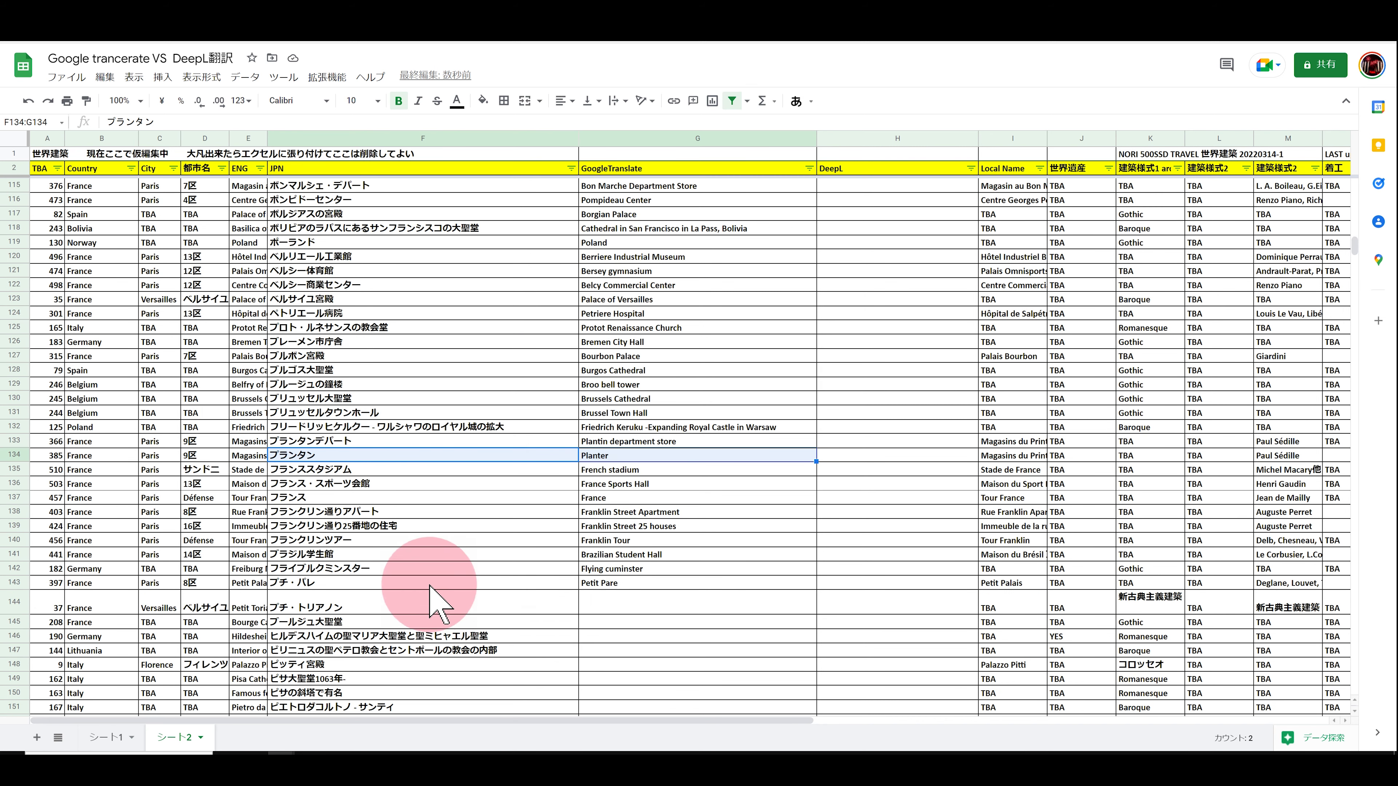
click(696, 578)
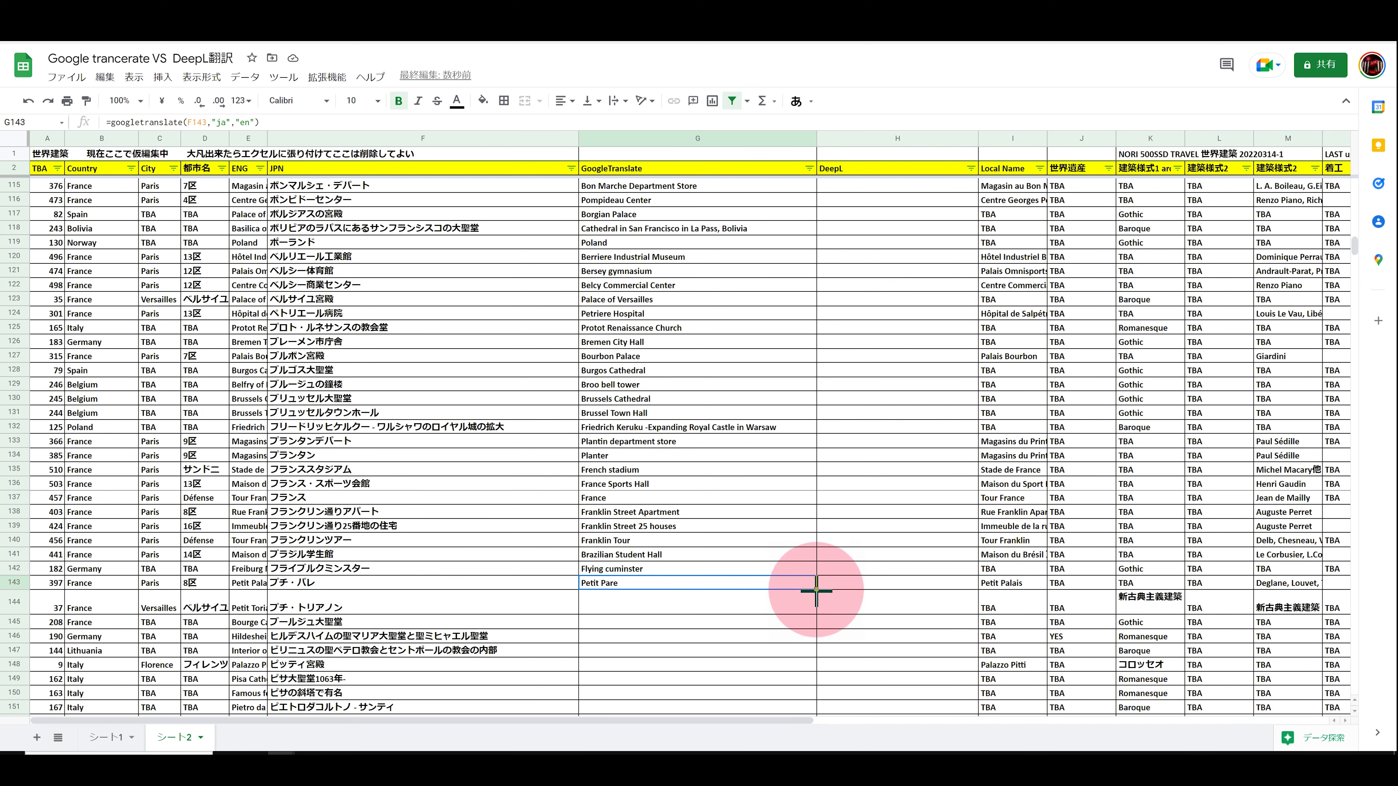
drag(816, 589, 814, 707)
scroll(726, 612, down, 5)
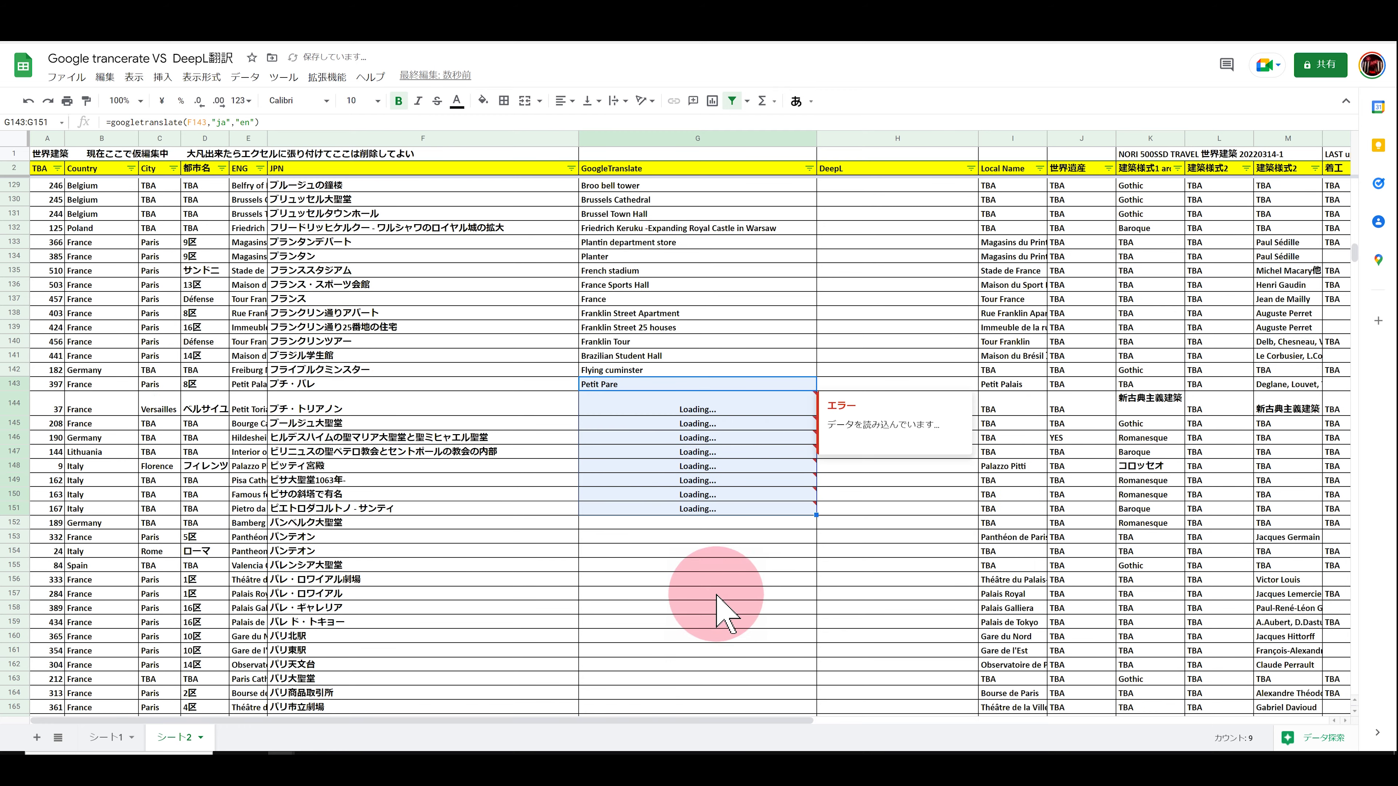
drag(715, 610, 791, 601)
scroll(717, 613, down, 5)
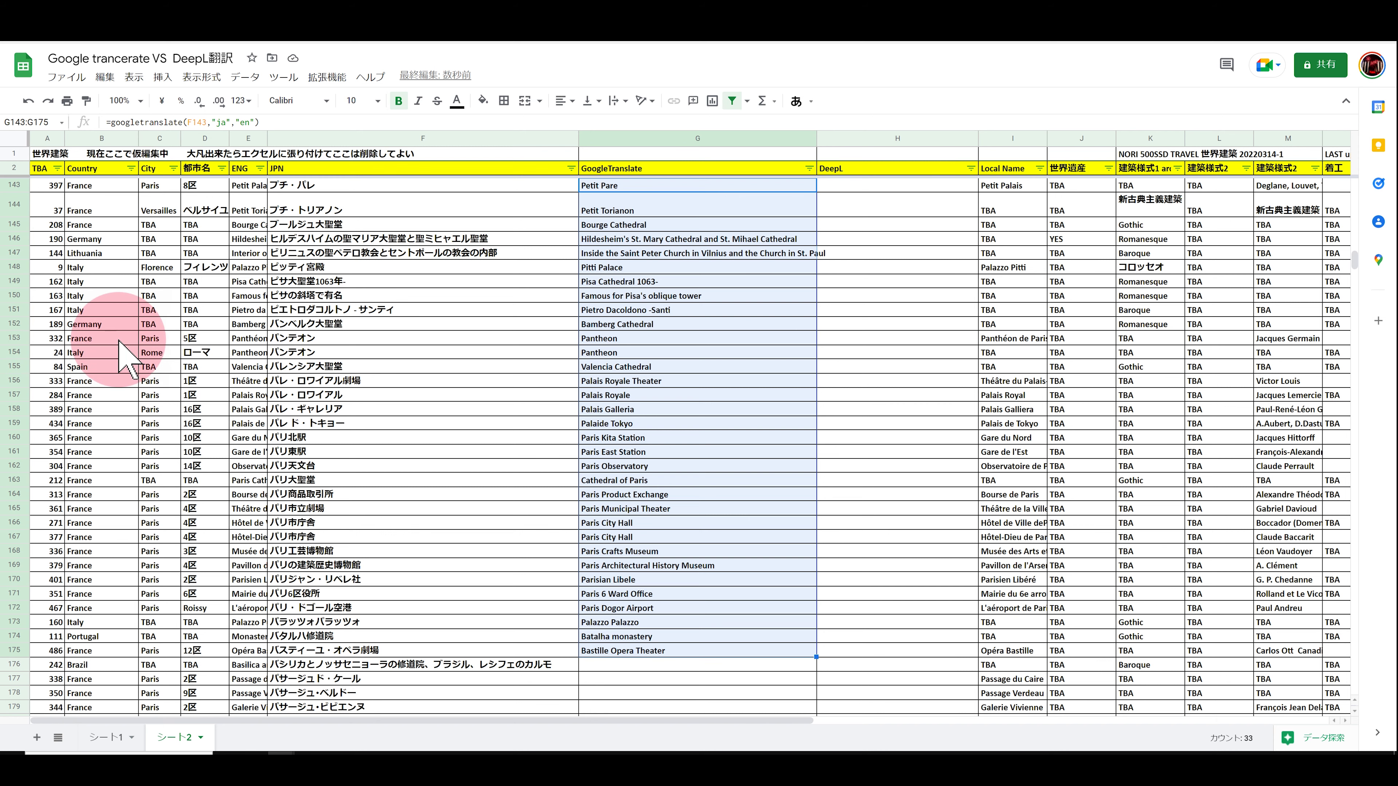
Check the country and city in row 154, and fill the translation formula from G175 down through row 191.
click(115, 353)
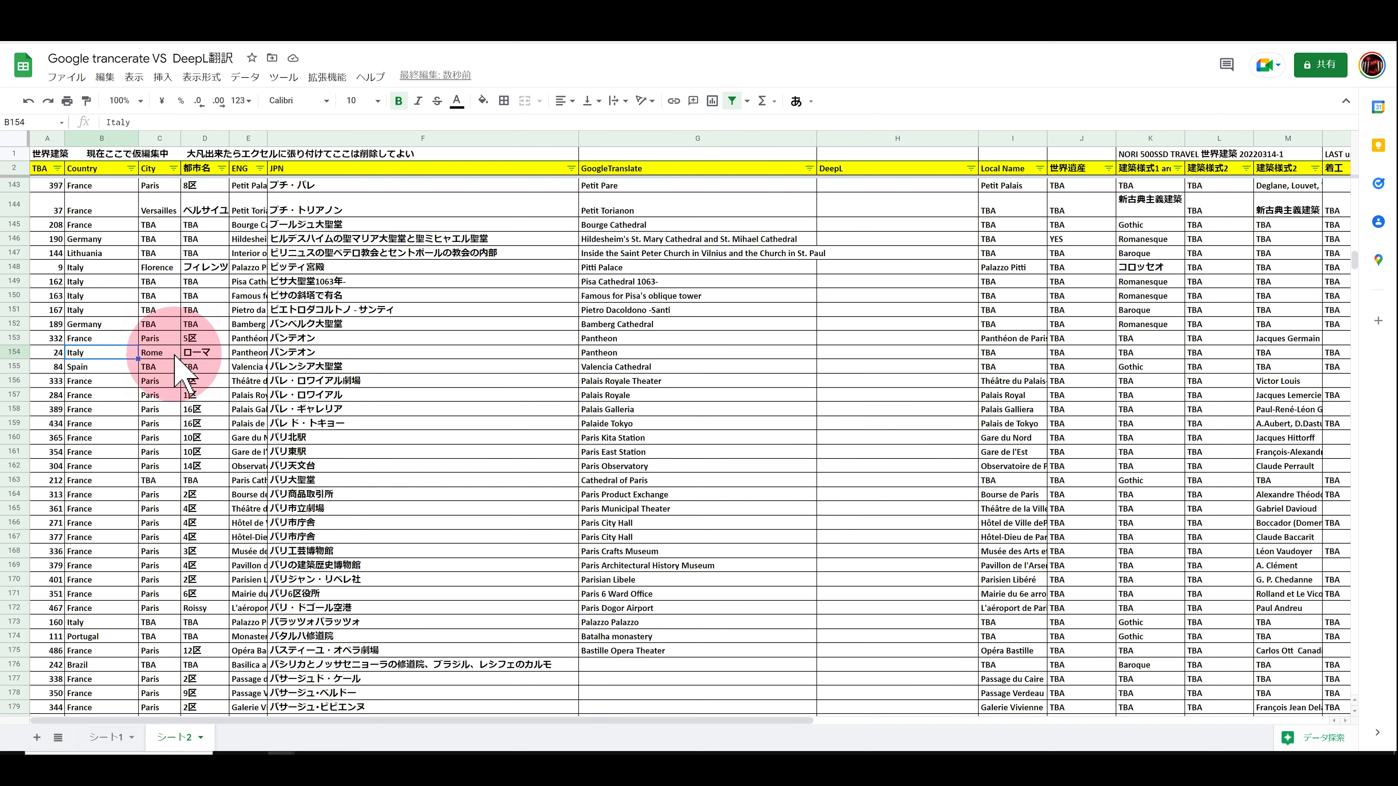
scroll(714, 553, down, 3)
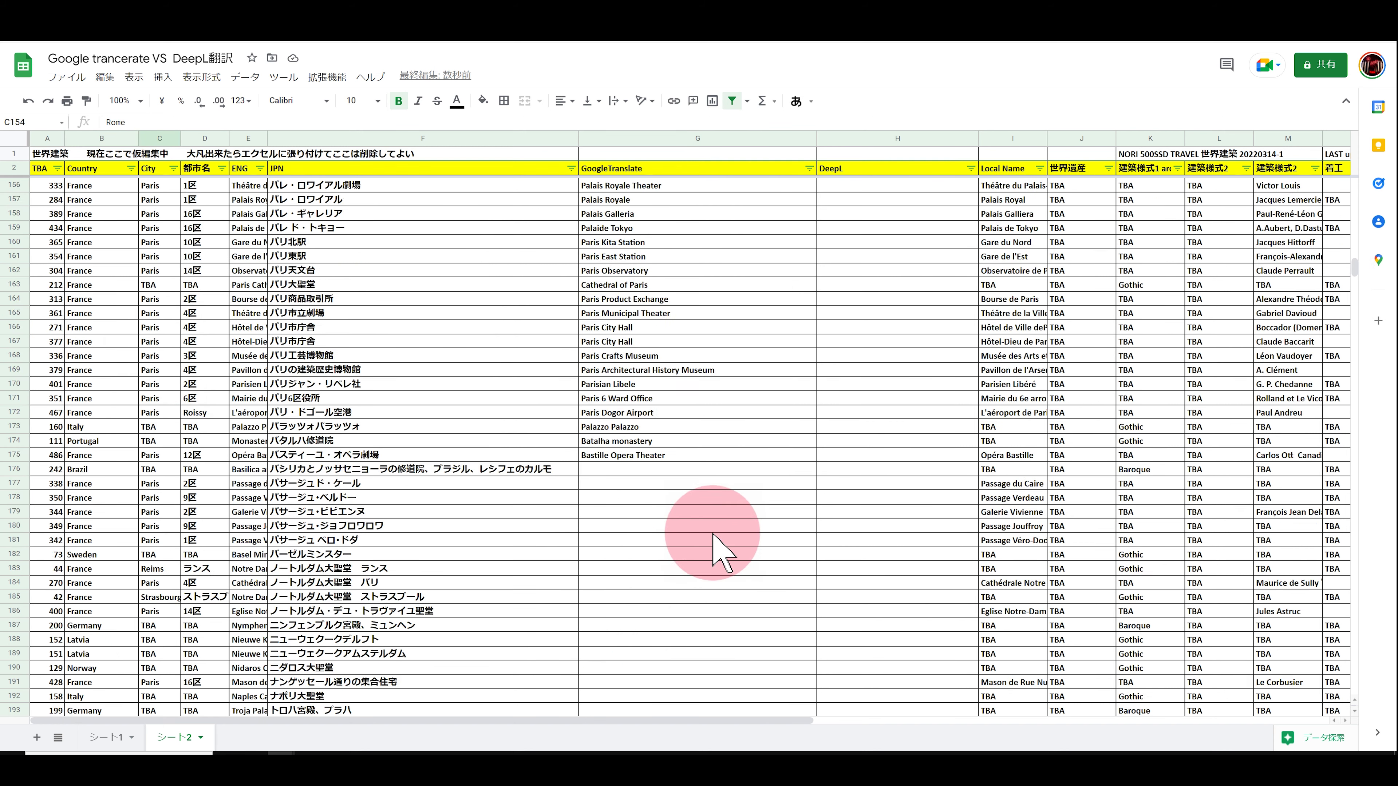
click(688, 454)
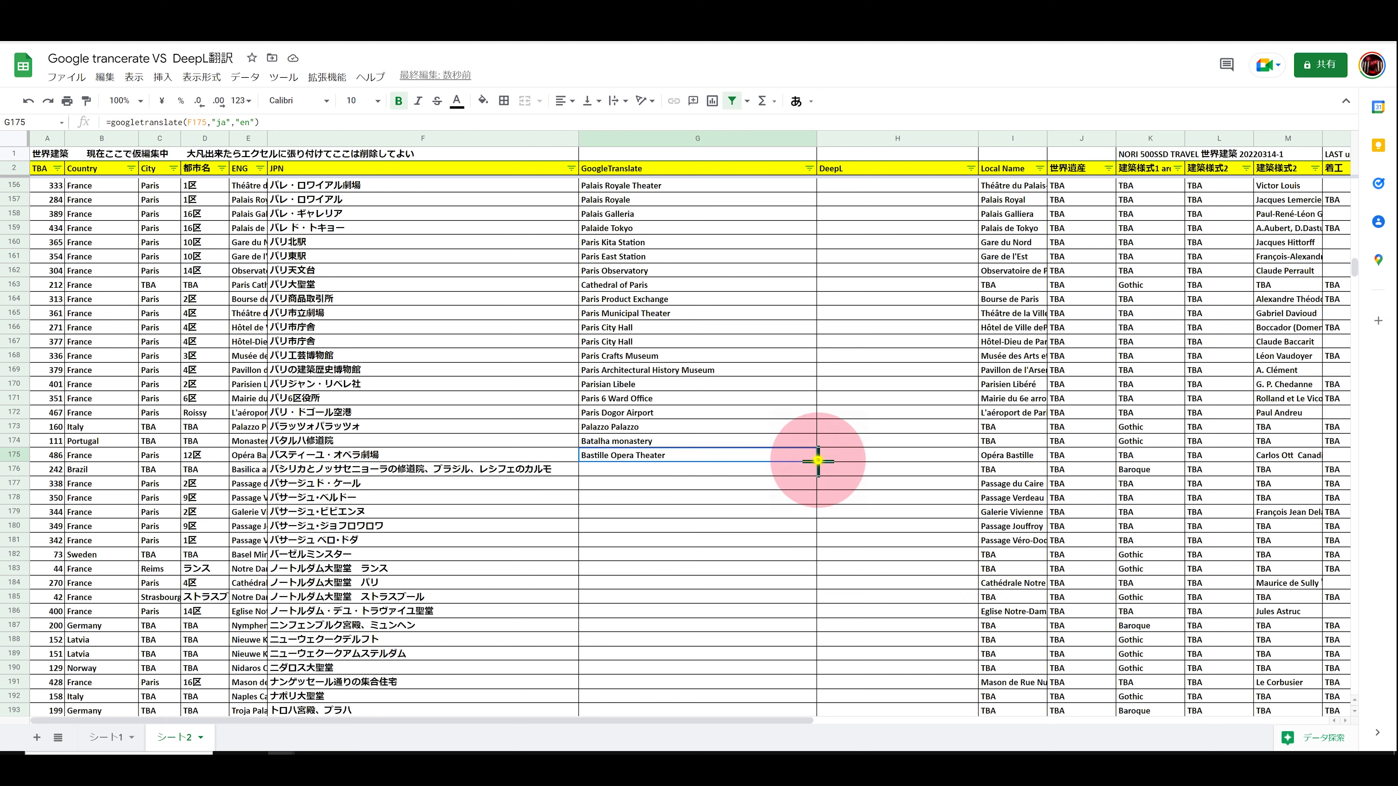
drag(818, 461, 813, 681)
Compare the Japanese names with their translations for the Notre Dame entries in rows 183 to 185 and for row 187.
click(333, 572)
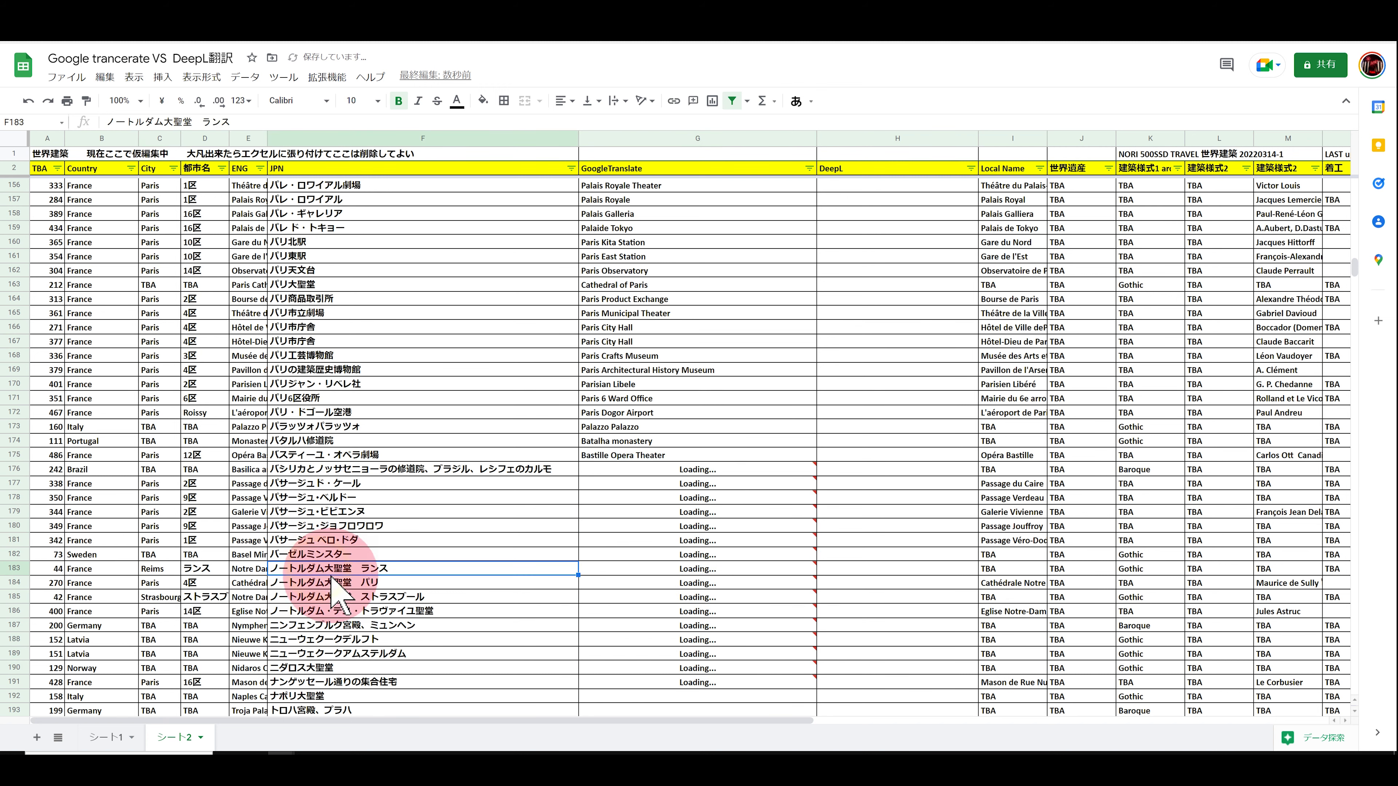
drag(340, 601, 342, 601)
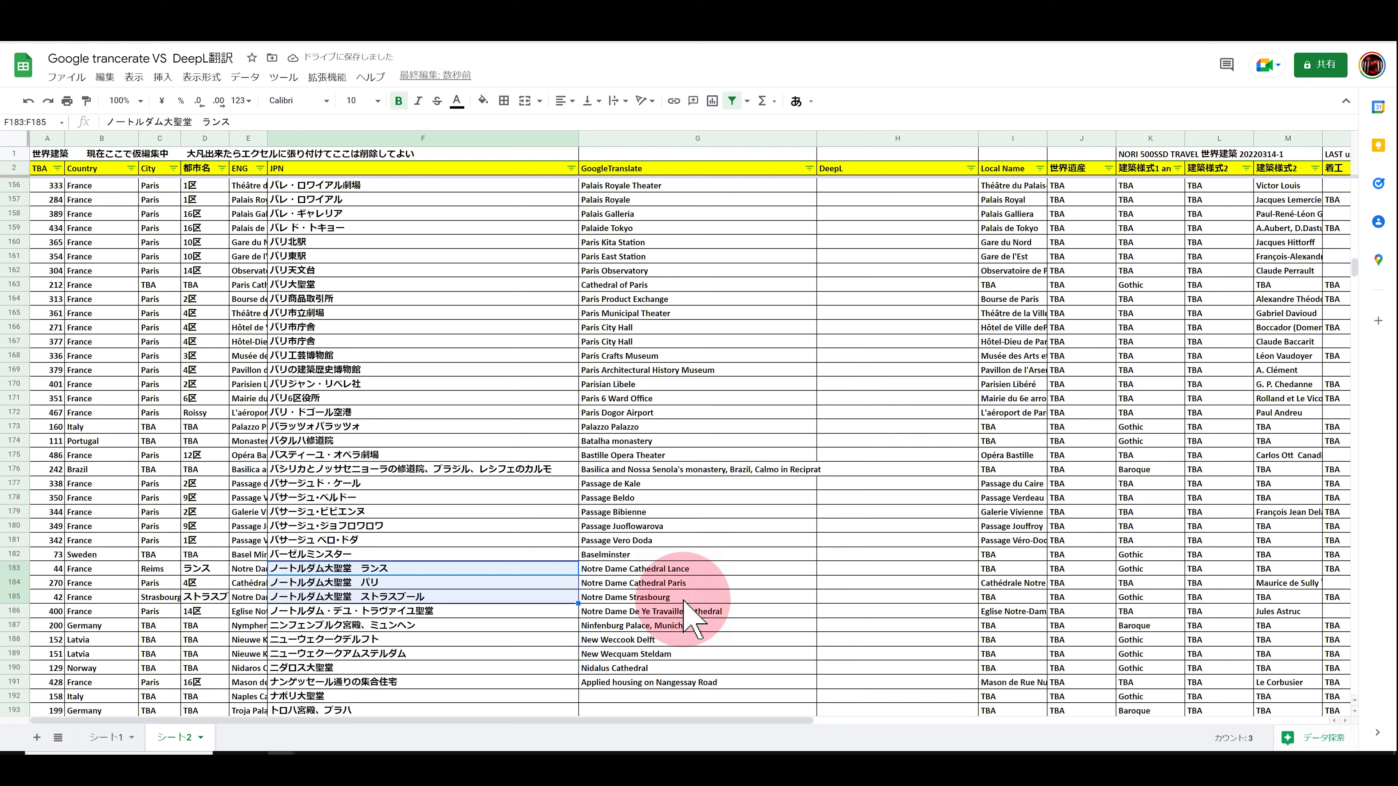
shift+click(720, 604)
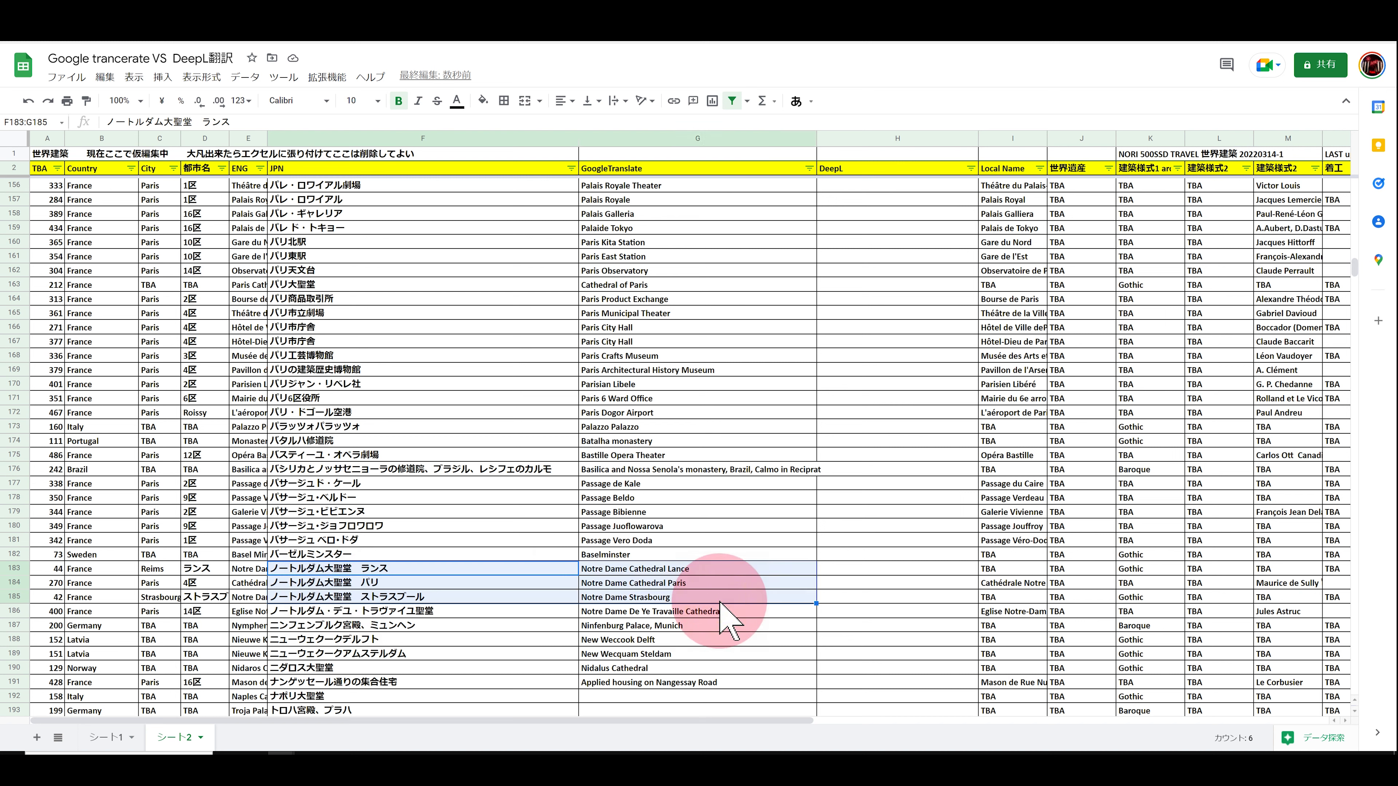
click(349, 527)
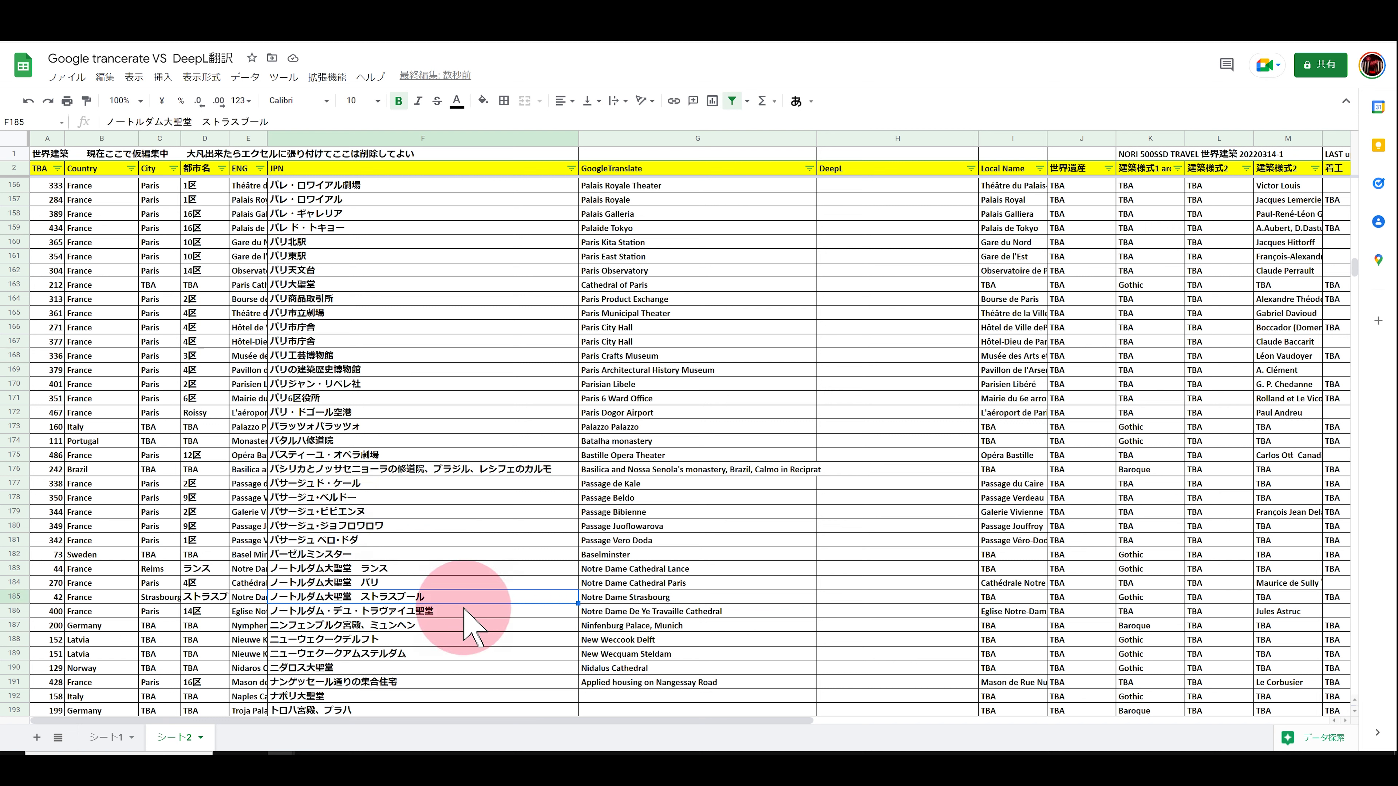
click(413, 625)
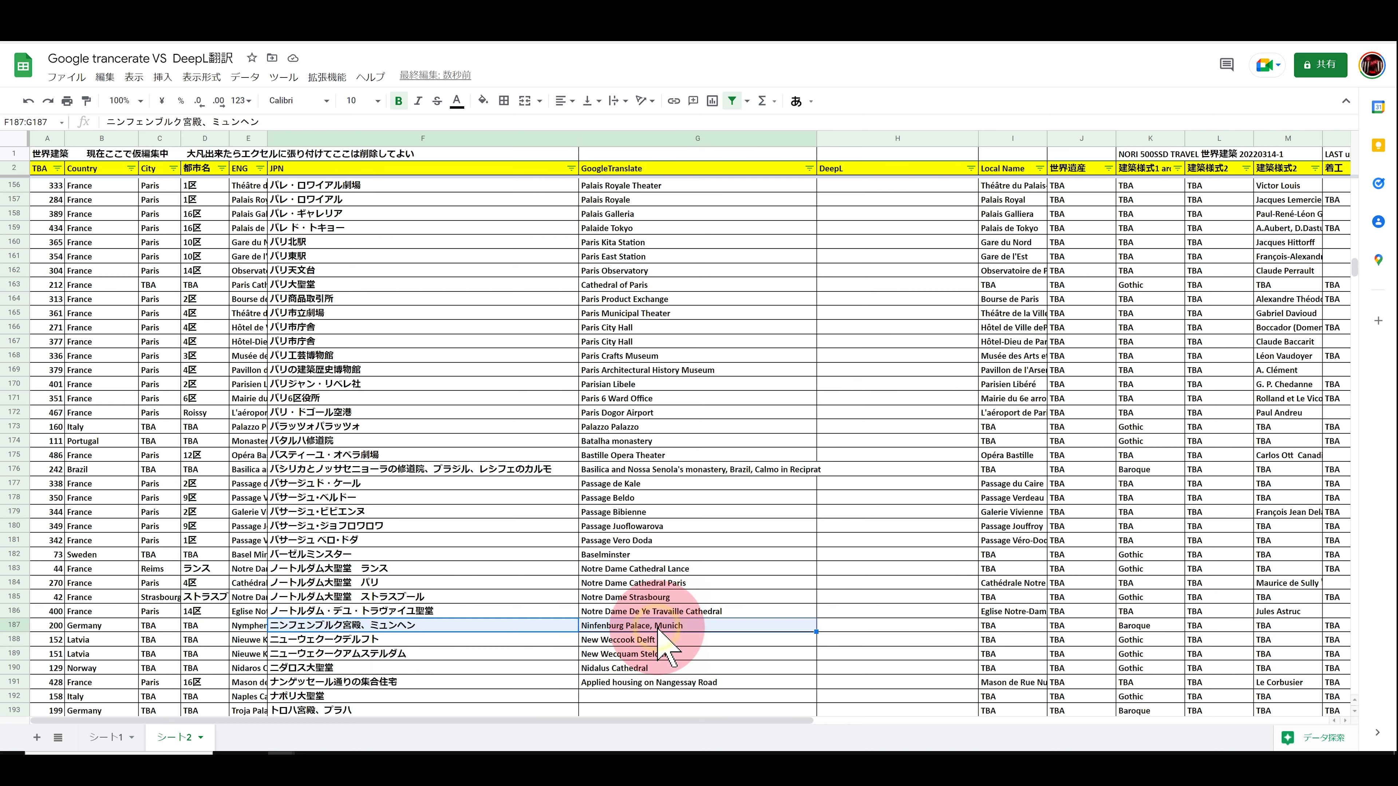
Fill the translation formula from G191 down the GoogleTranslate column through row 234.
scroll(710, 645, down, 5)
click(385, 485)
click(801, 484)
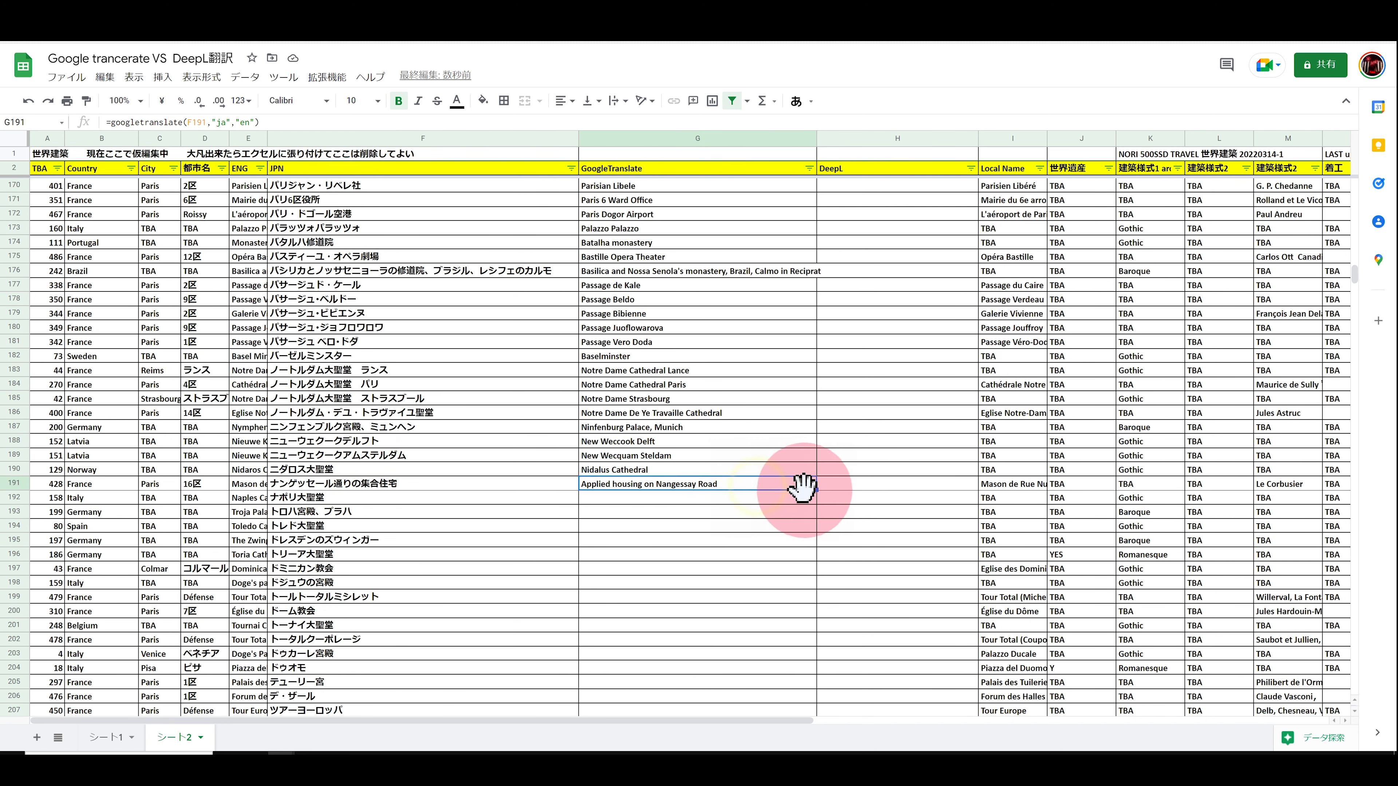
drag(815, 490, 816, 699)
scroll(749, 469, down, 9)
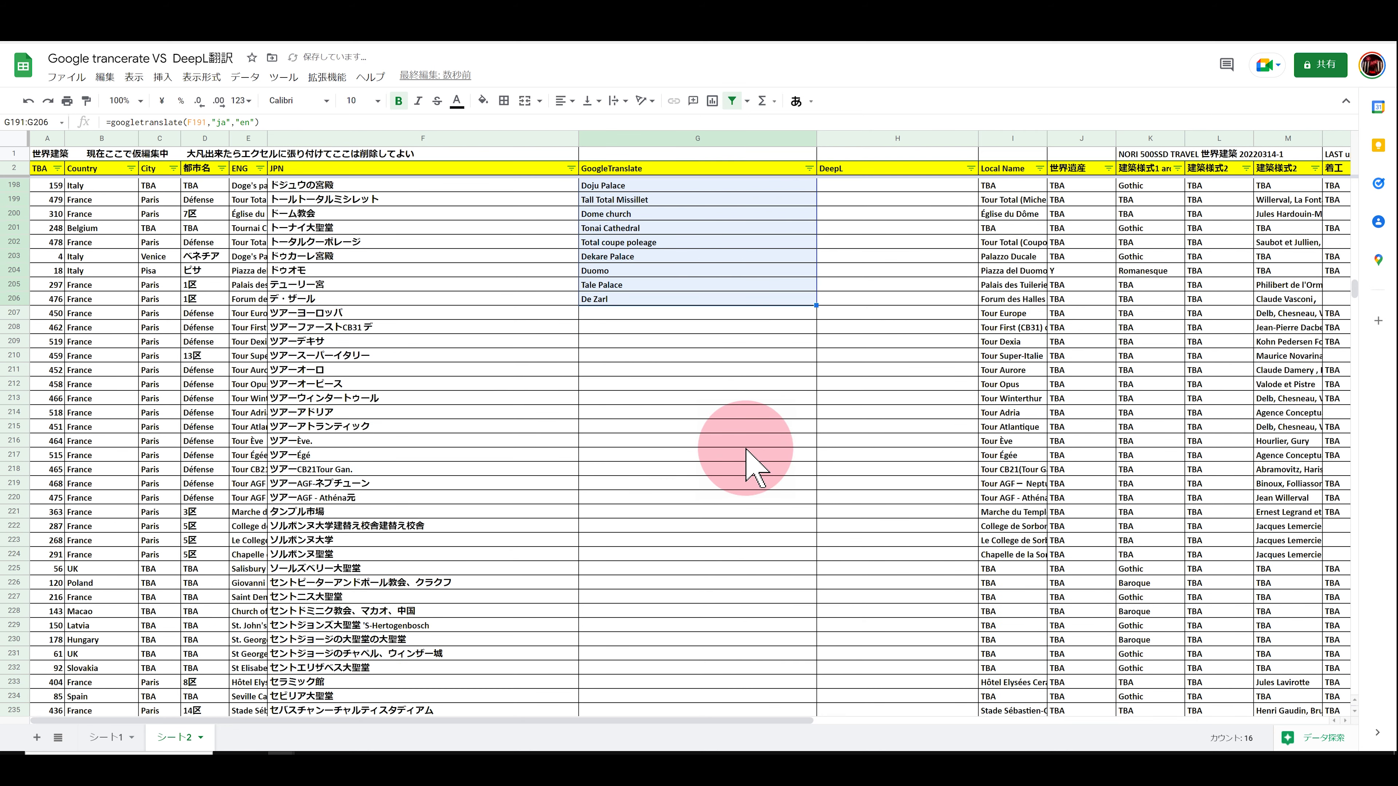
scroll(754, 469, down, 5)
scroll(578, 287, up, 5)
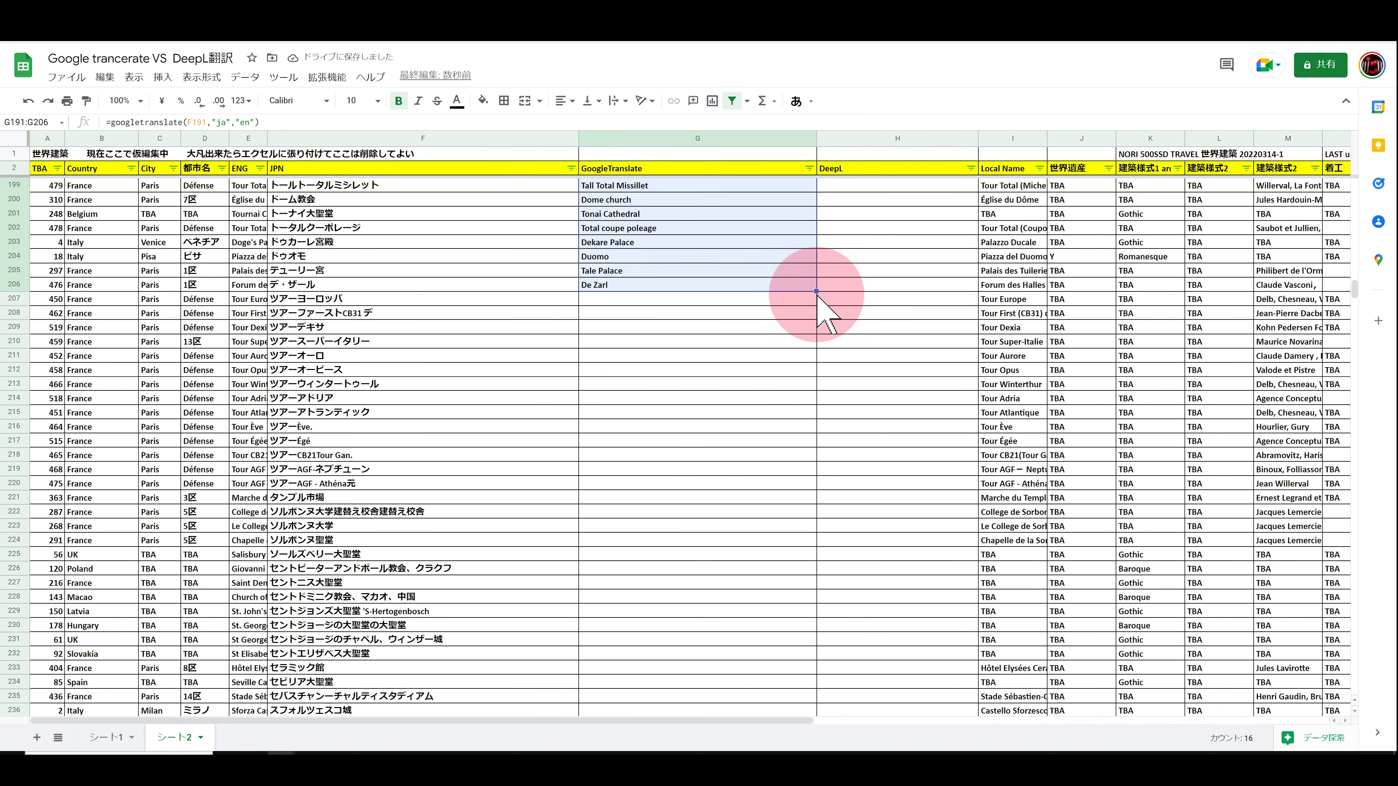
drag(818, 296, 804, 682)
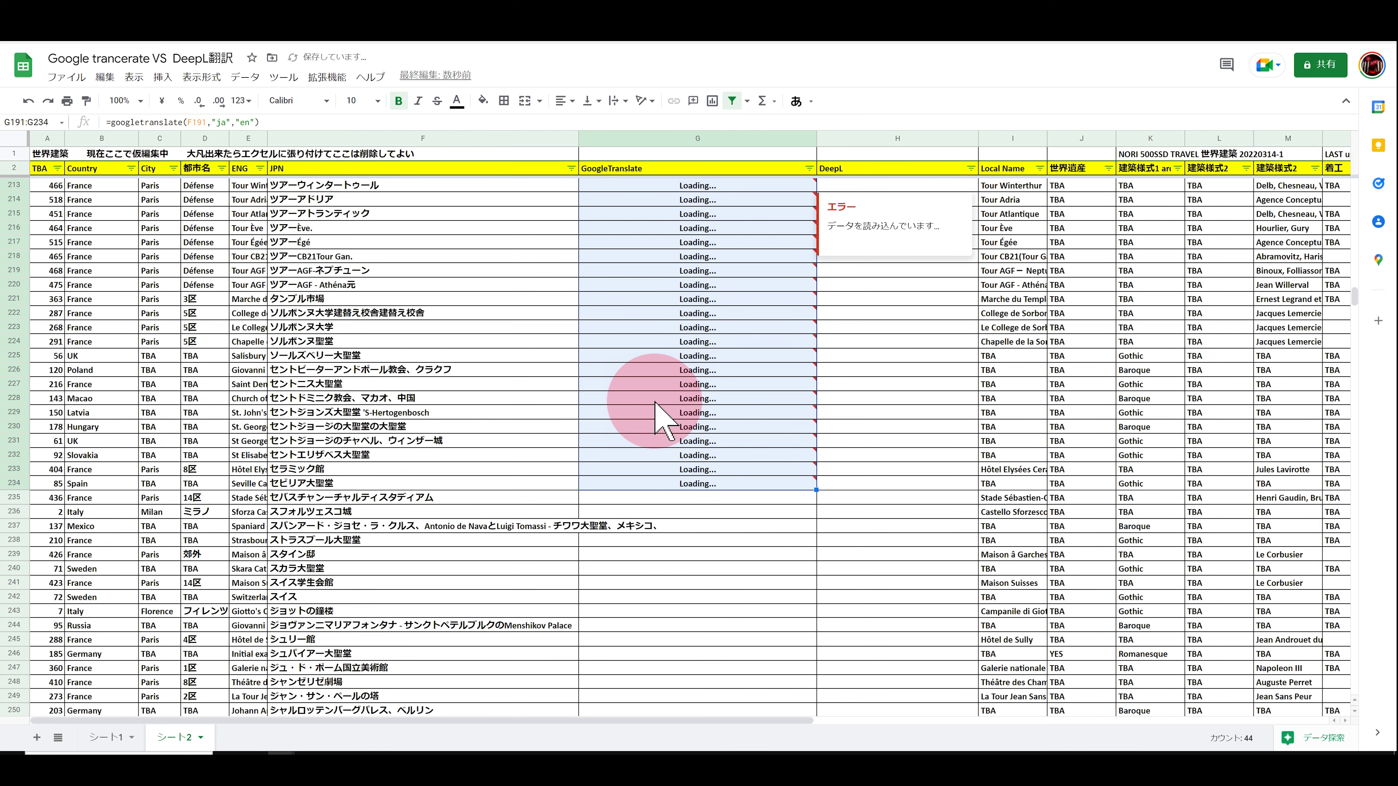
Check the translation in row 228, and remove 'S-Hertogenbosch from the Japanese name in F229.
scroll(347, 324, down, 9)
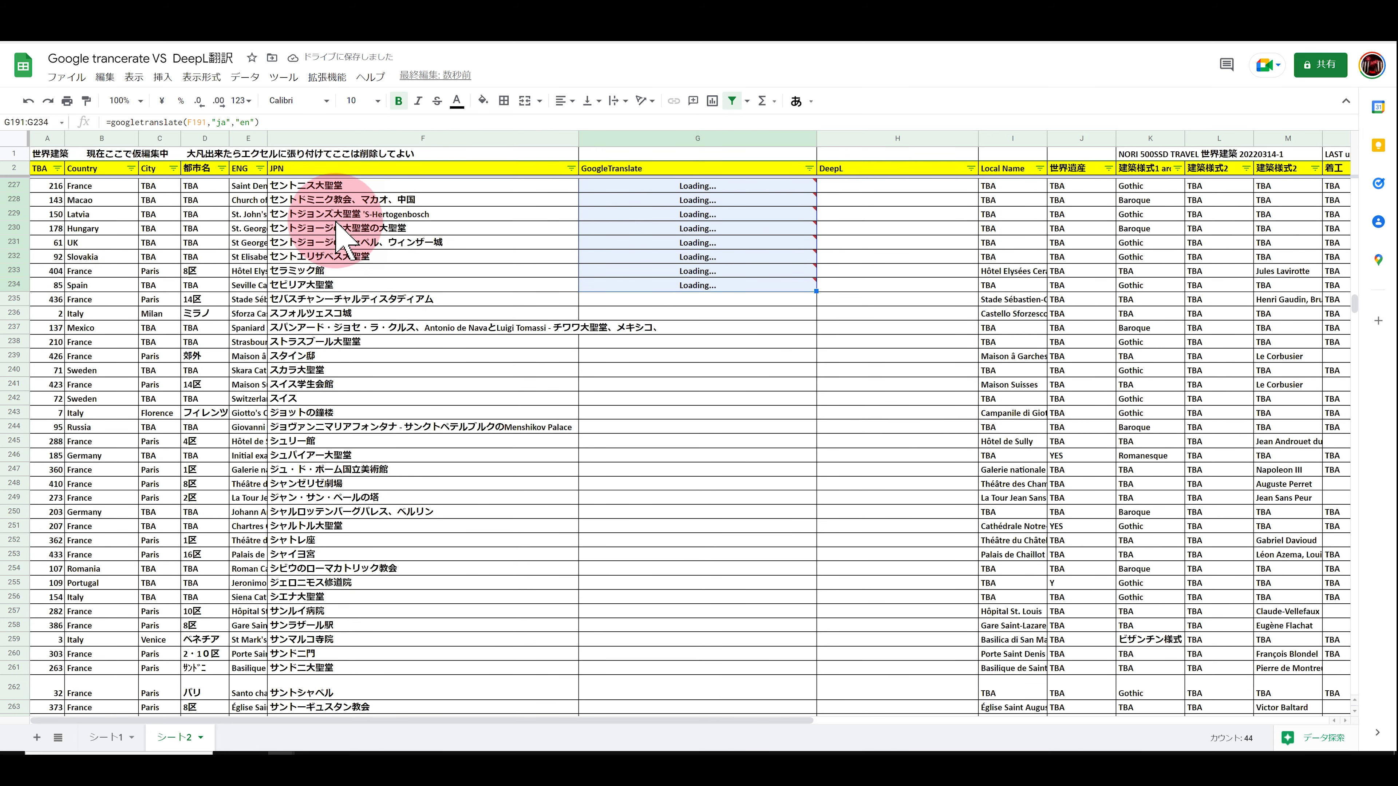
drag(342, 204, 669, 207)
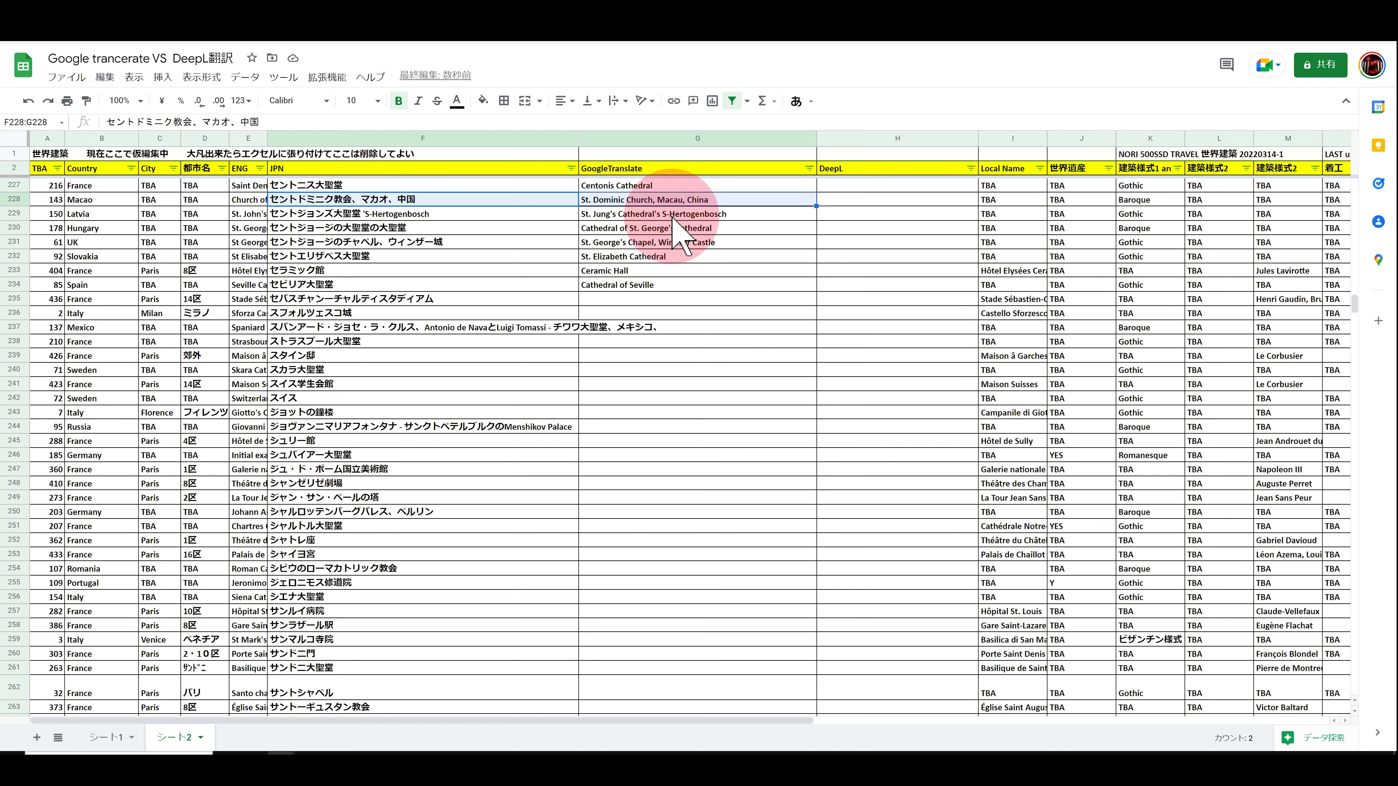
click(407, 215)
drag(205, 122, 440, 160)
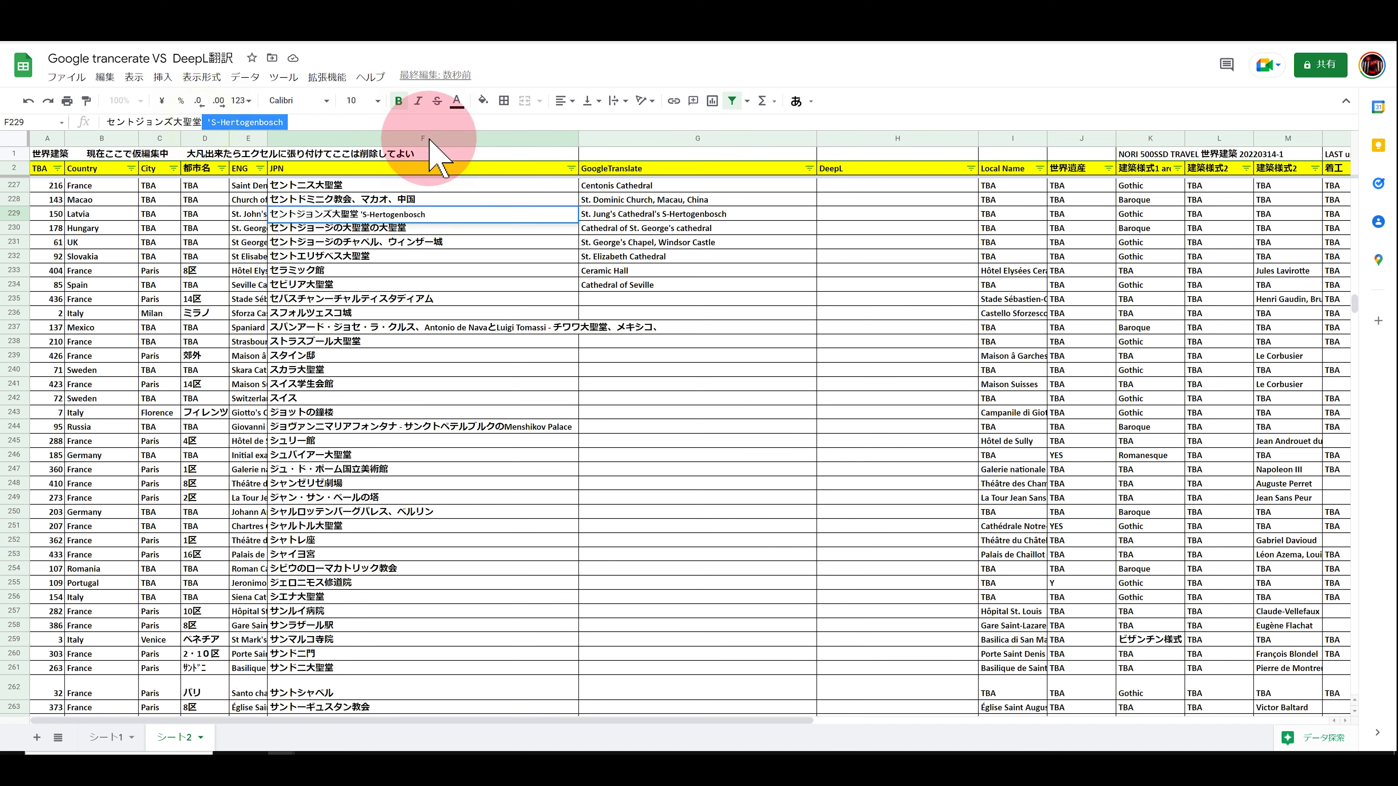
click(640, 201)
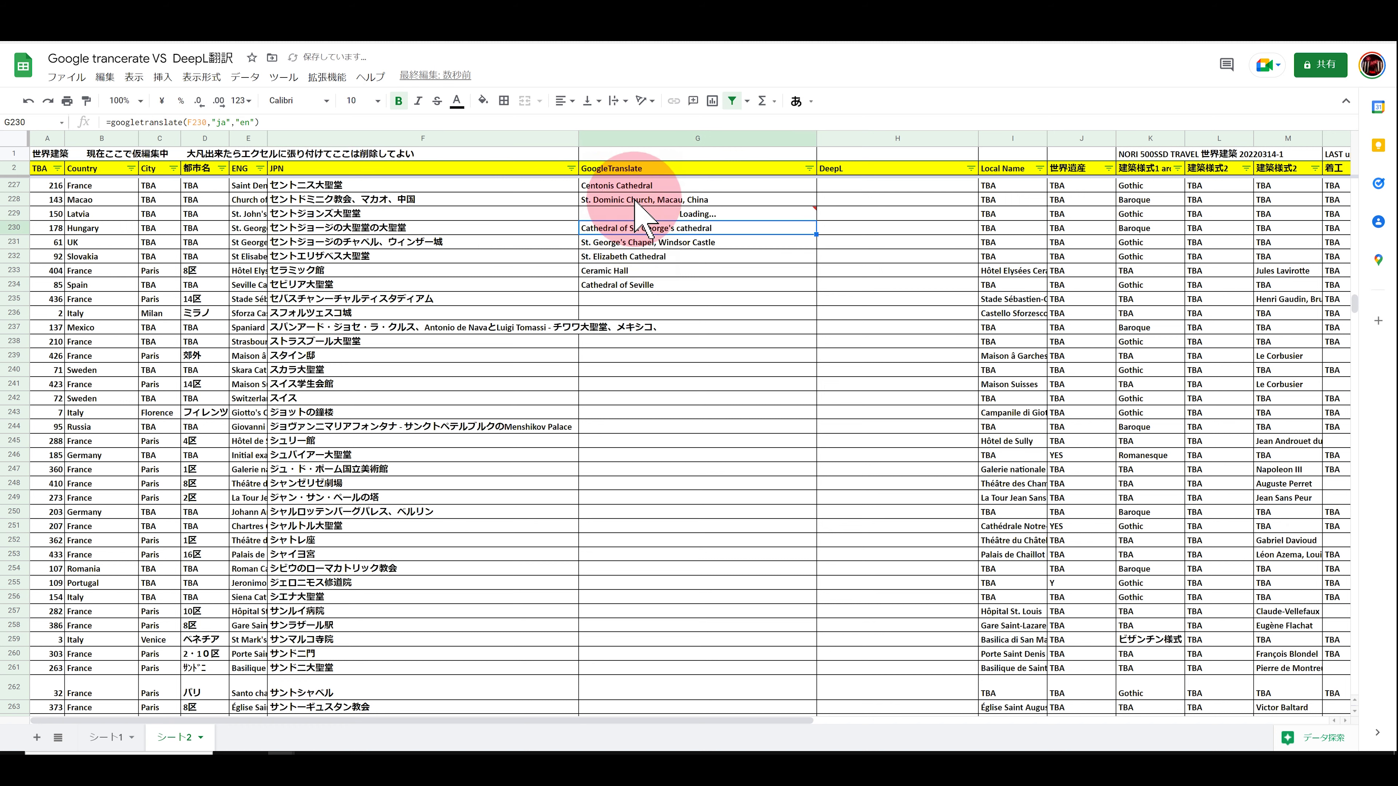
Enter the formula =deepl(F3) in H3 and fill it down the DeepL column through row 15.
text(L)
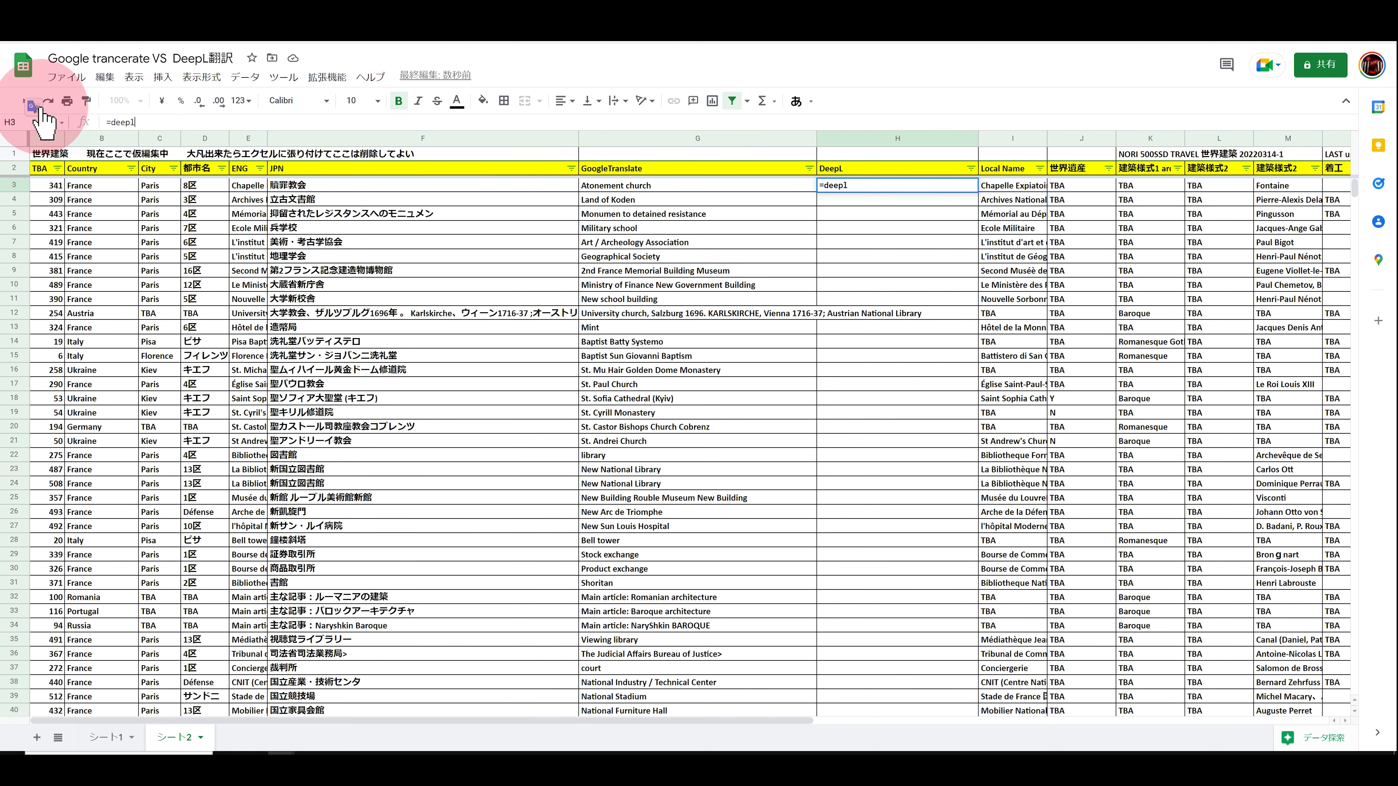
click(368, 187)
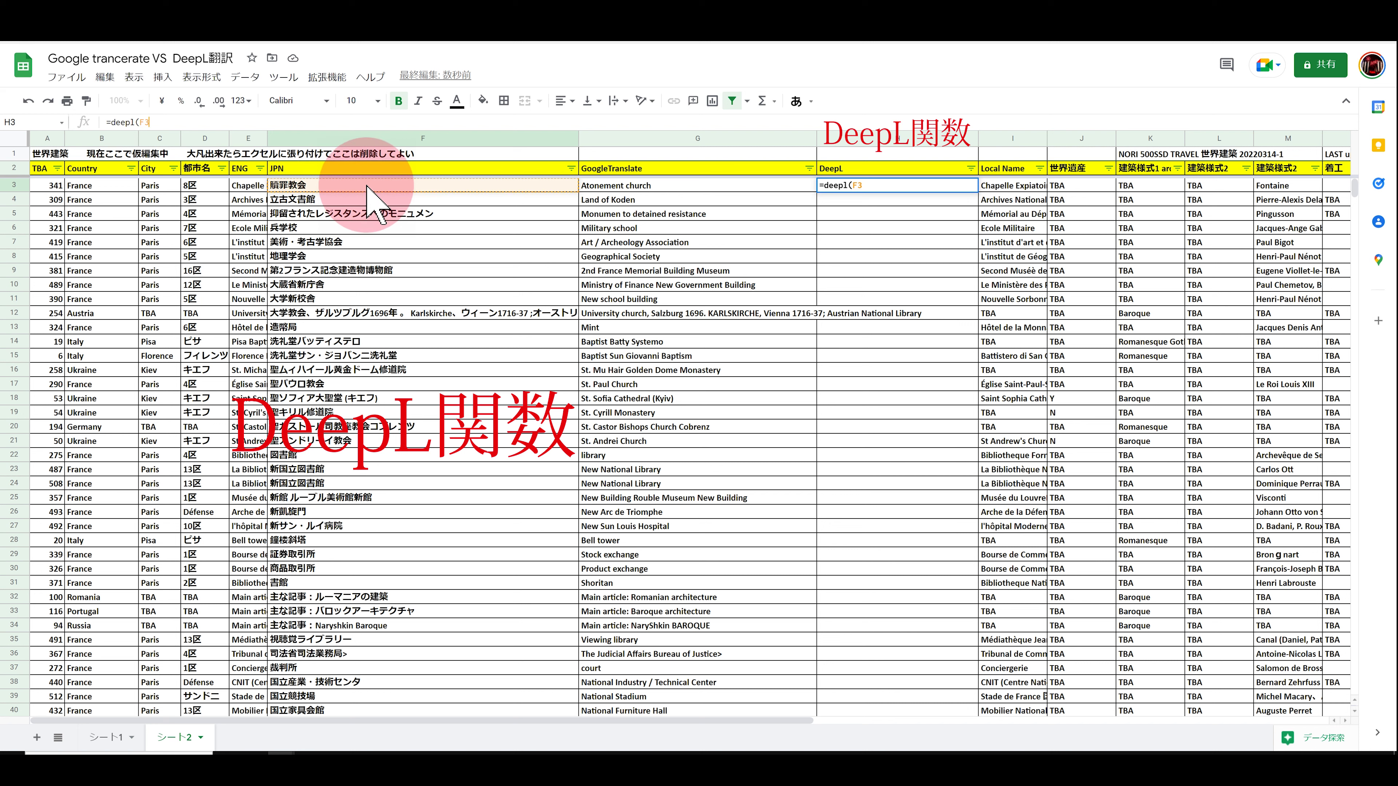
key(Return)
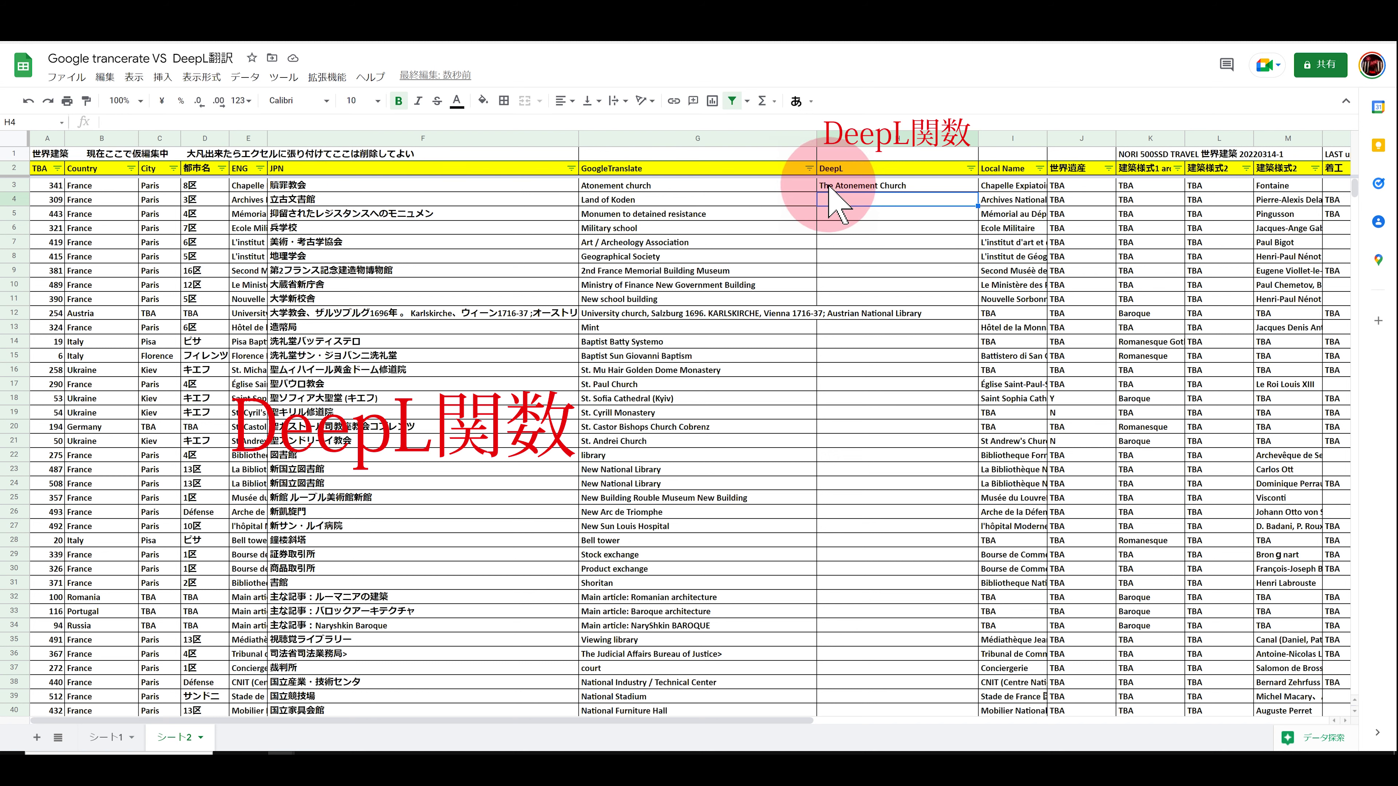
click(881, 186)
drag(978, 191, 973, 357)
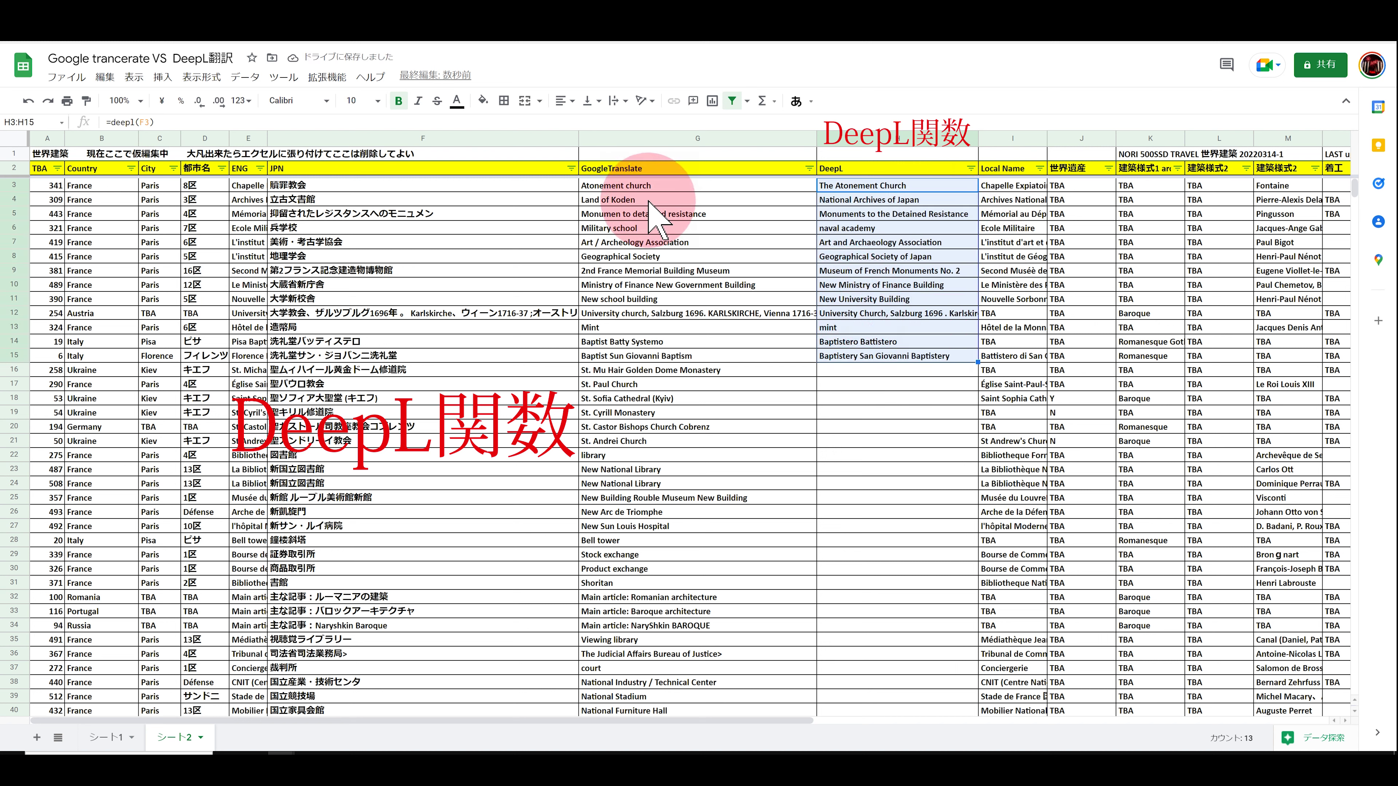
Check the DeepL formula in H4, highlight that cell in teal, and compare it with the neighbouring GoogleTranslate results.
click(911, 202)
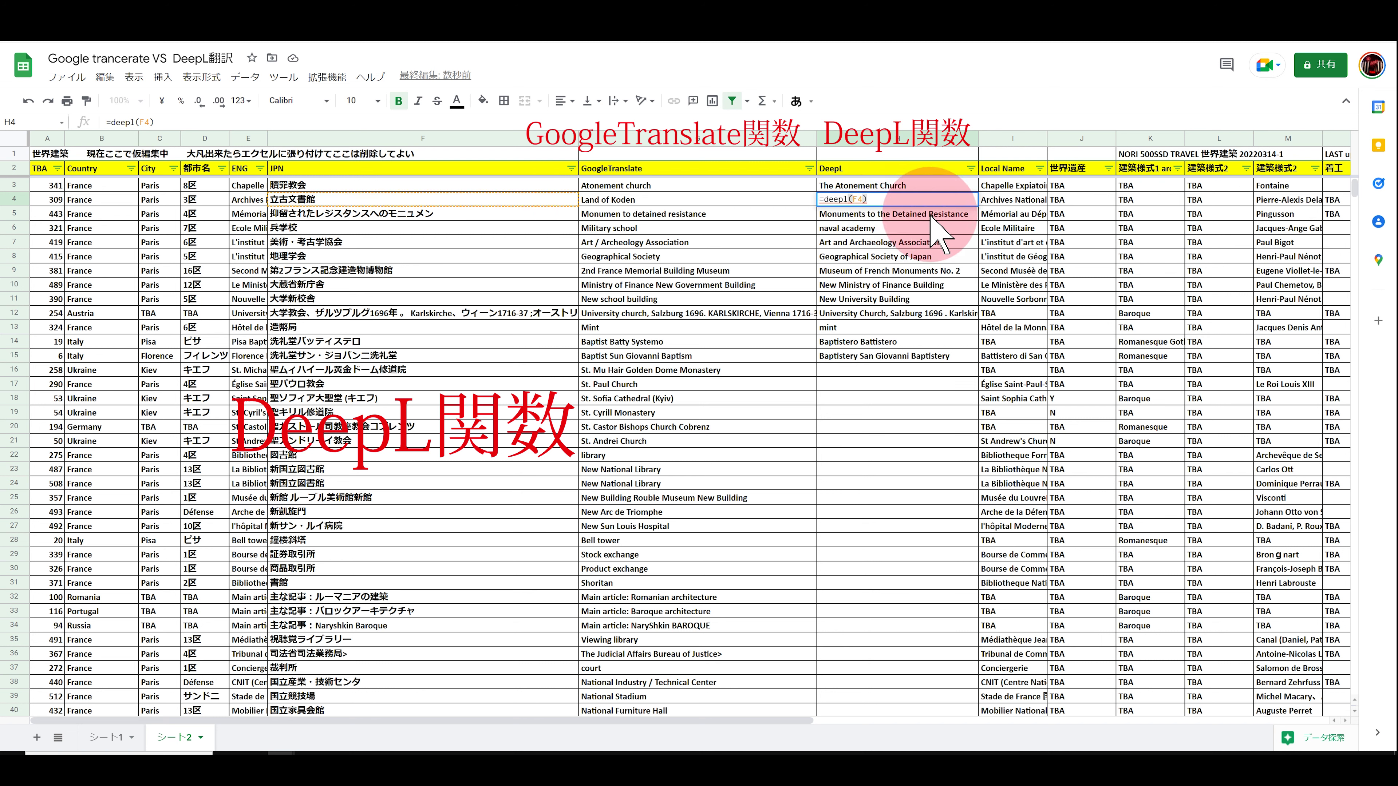
click(935, 200)
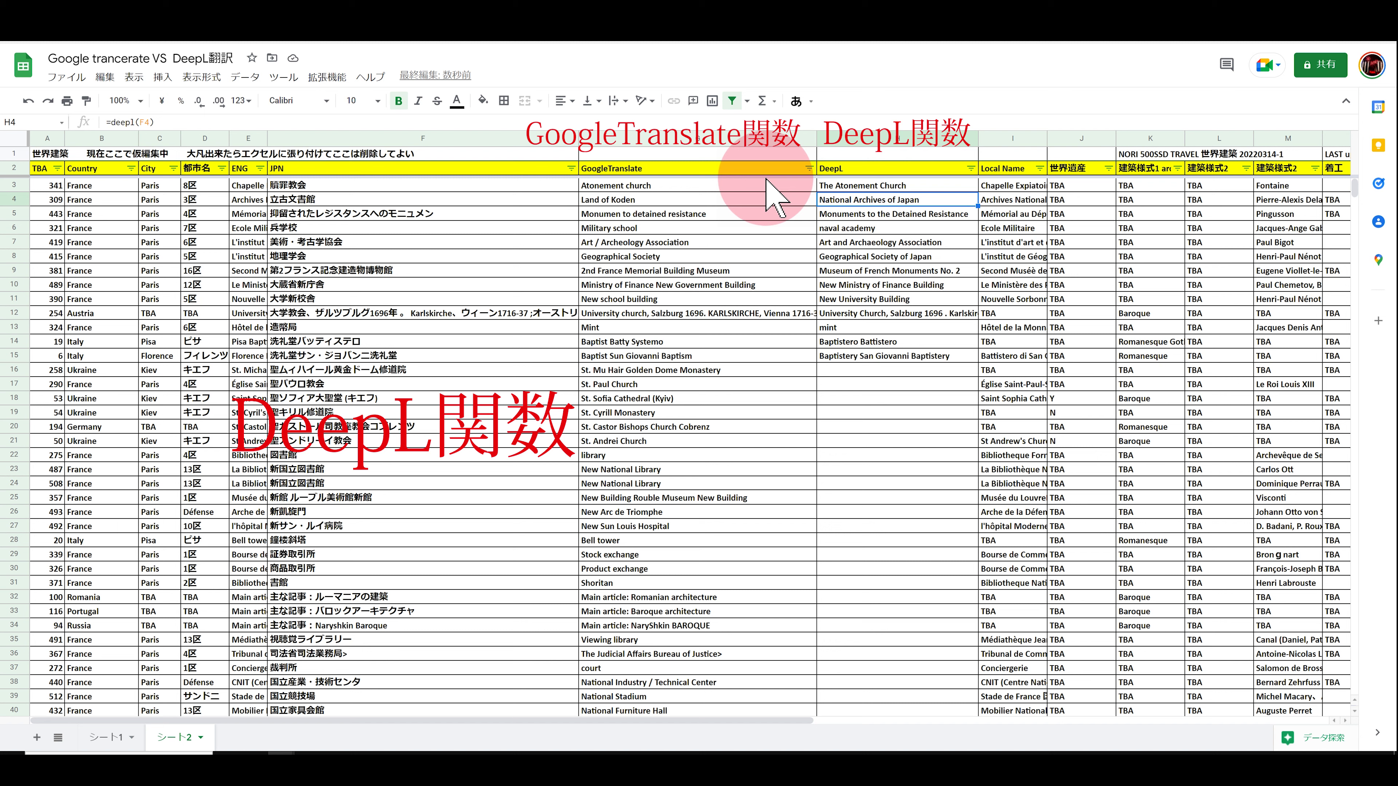
click(483, 100)
click(575, 163)
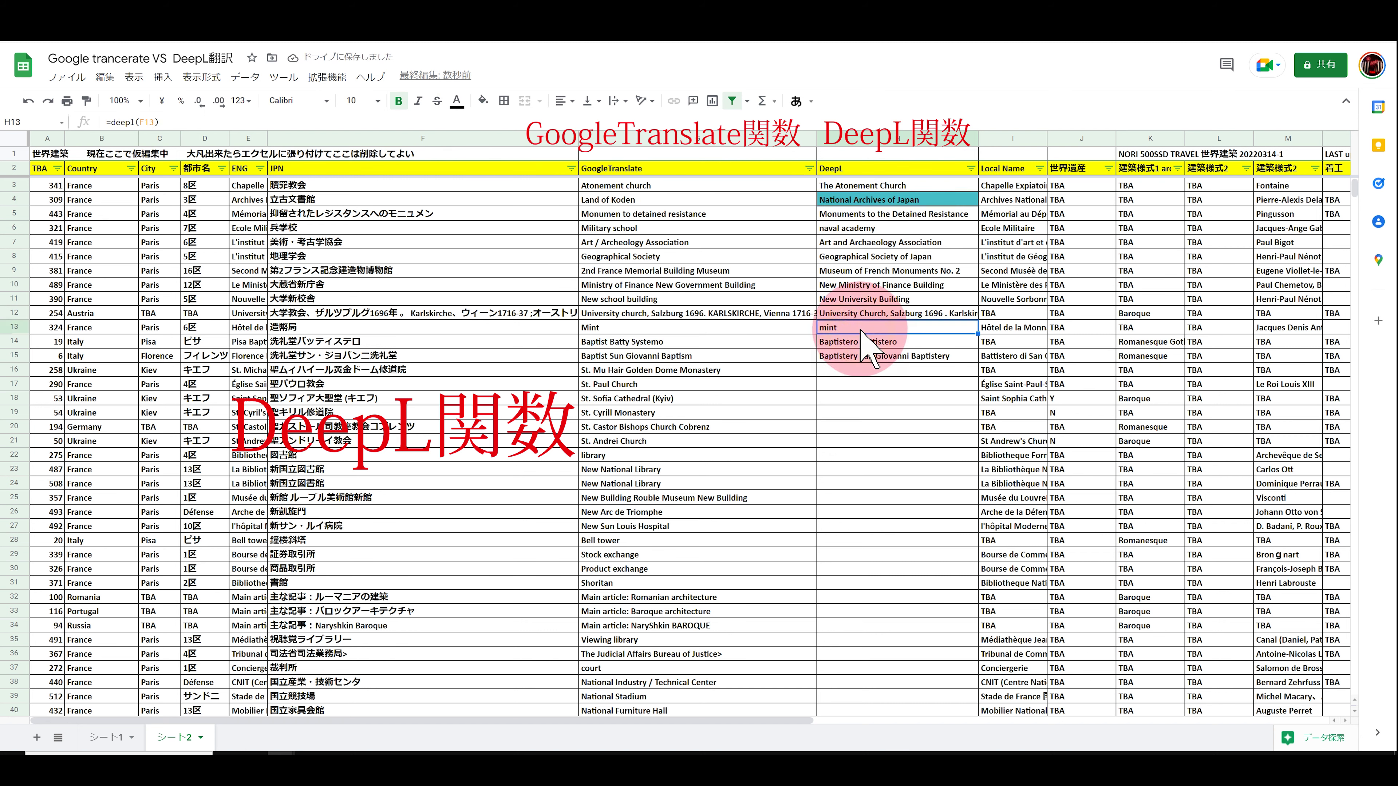
click(702, 227)
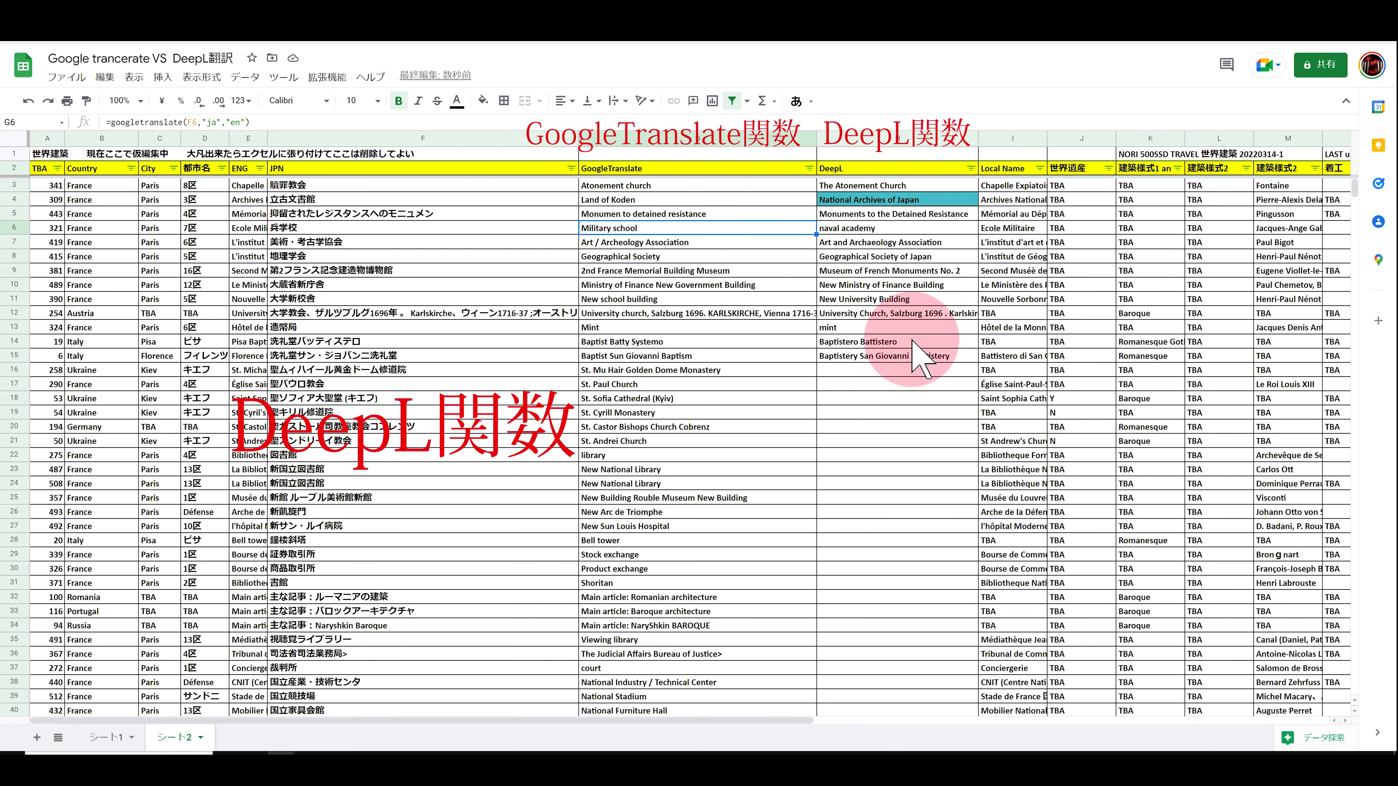
Fill the DeepL formula from H15 down through row 68, and compare both translations in row 62.
click(952, 357)
scroll(971, 715, down, 10)
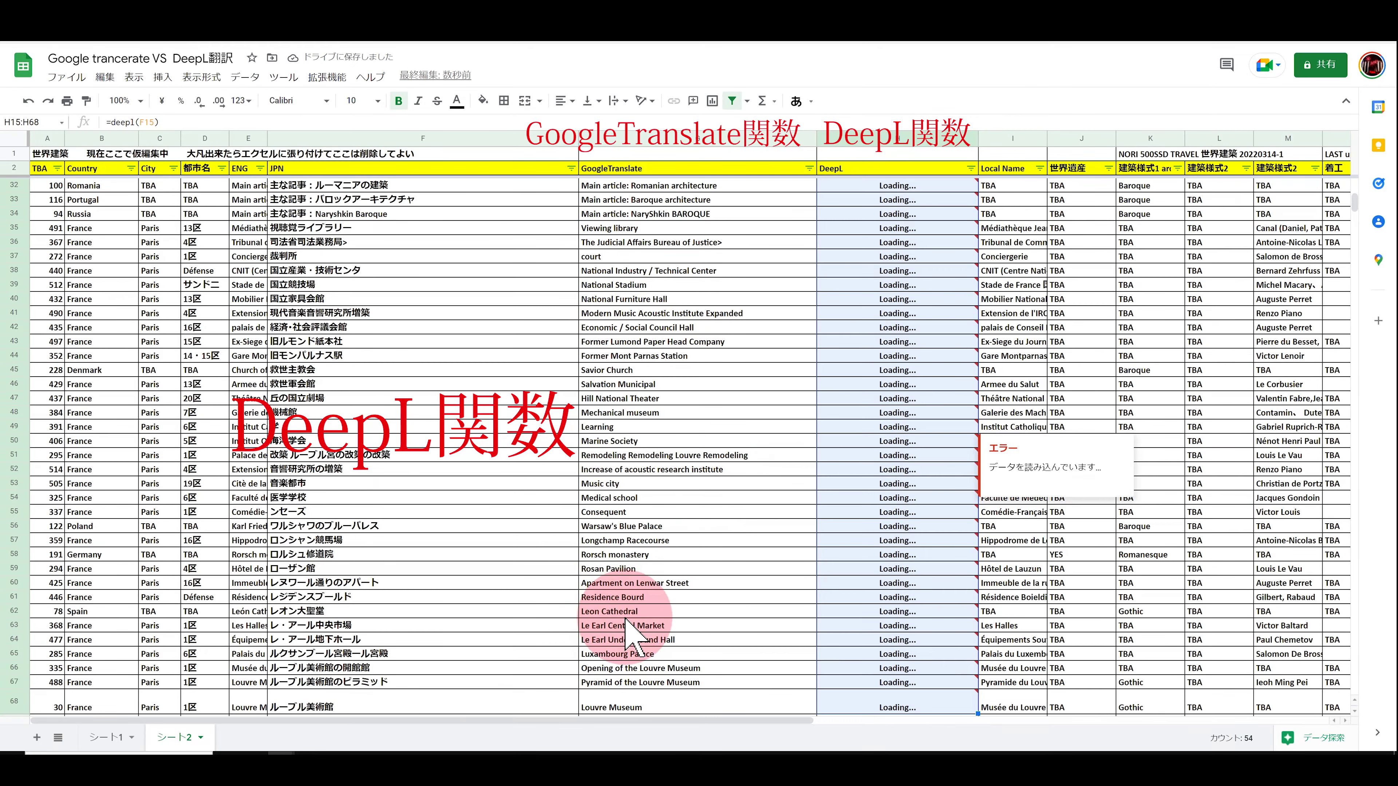
drag(625, 612, 867, 617)
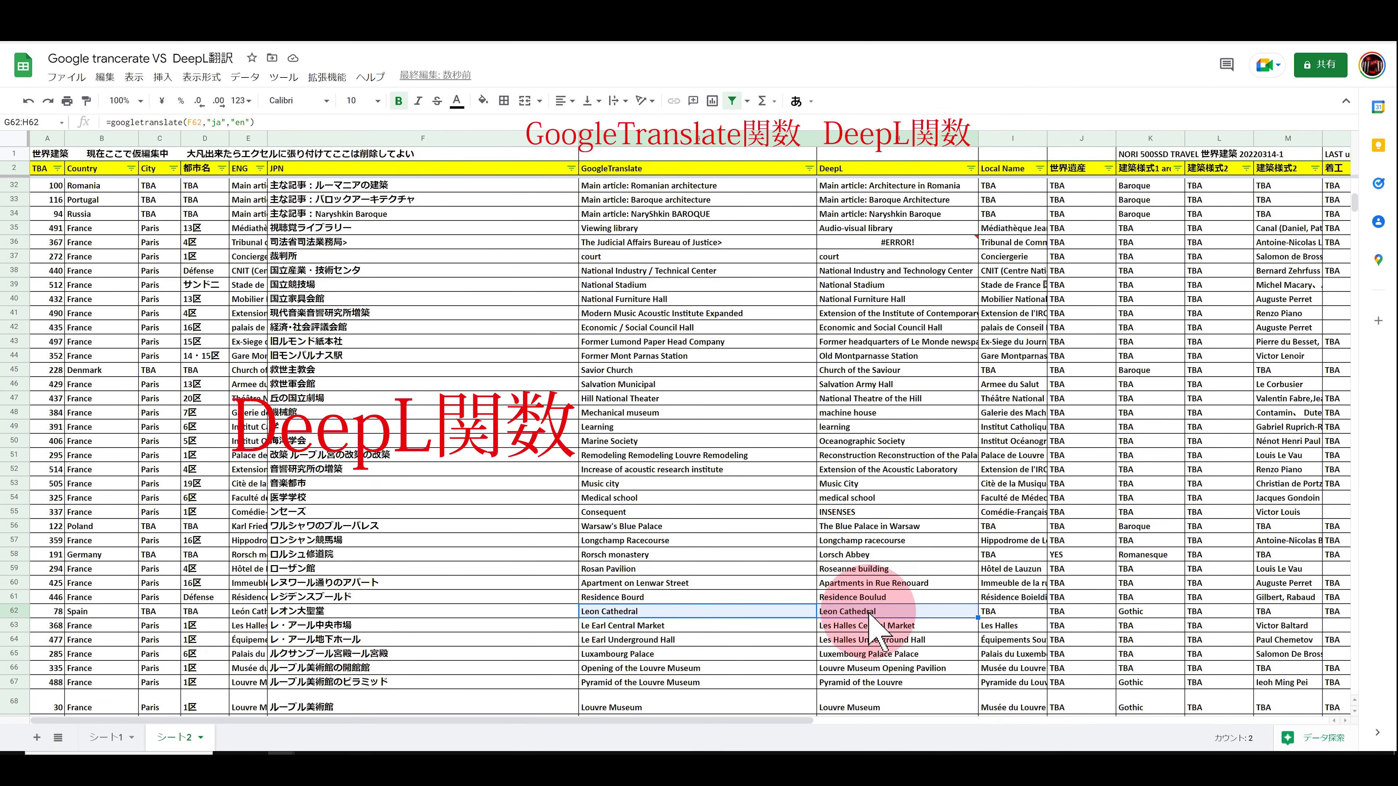
Fill the DeepL formula from H68 down through row 91, and compare the Japanese name with both translations in row 80.
scroll(713, 463, down, 10)
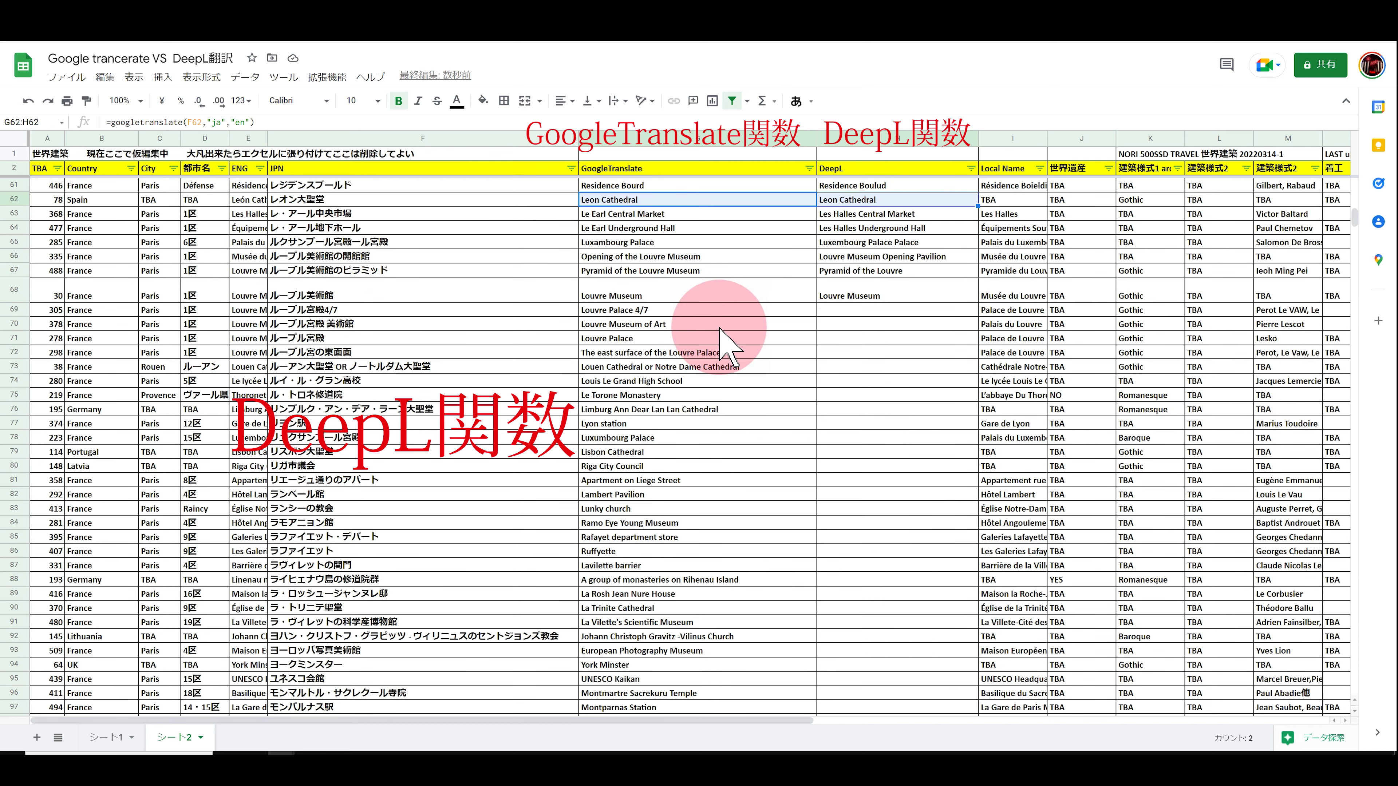
click(695, 295)
click(856, 294)
drag(977, 301, 978, 625)
drag(542, 439, 868, 444)
mouse_move(528, 450)
mouse_down()
mouse_move(852, 452)
mouse_move(853, 468)
mouse_move(521, 467)
mouse_up()
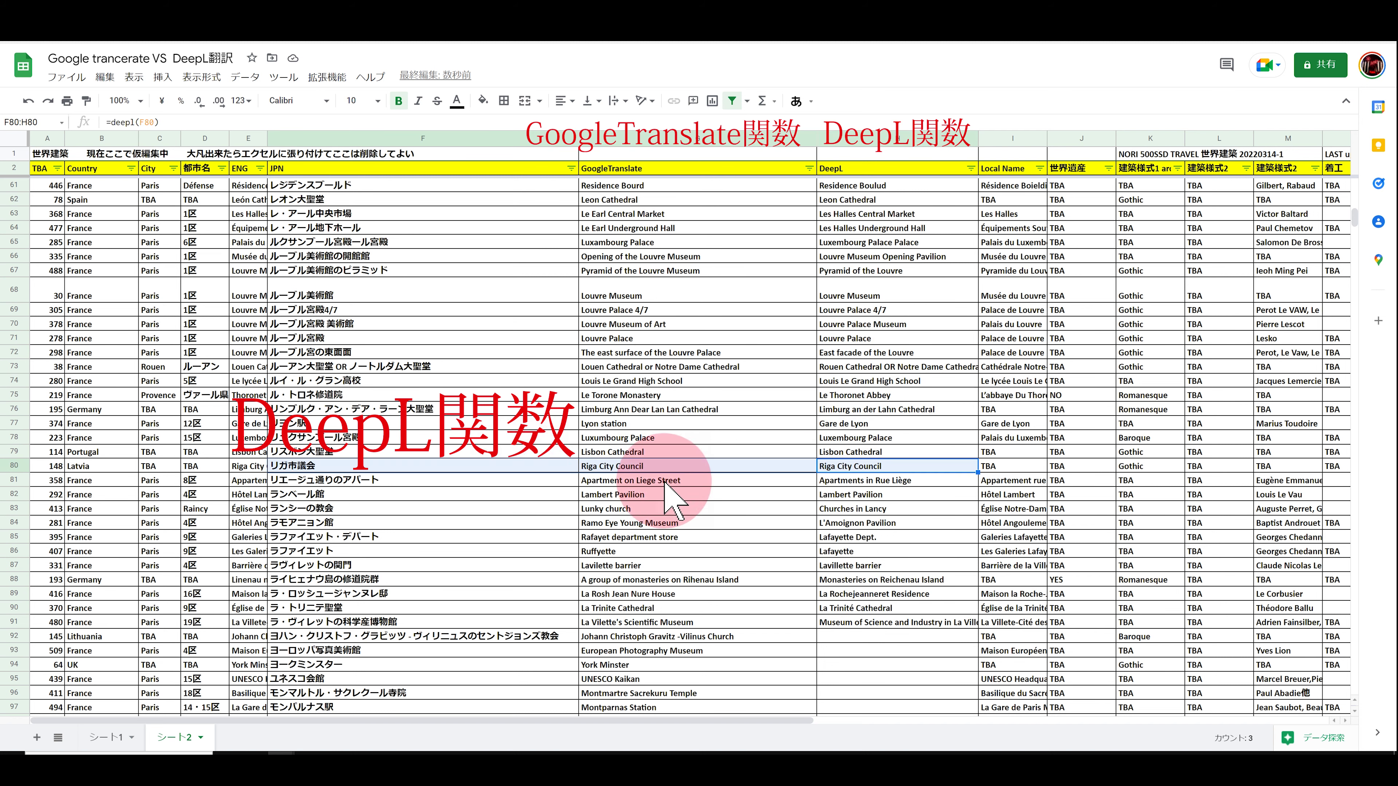
Fill the DeepL formula from H91 down through row 121, and compare the Japanese name with its translations in row 106.
scroll(529, 496, down, 7)
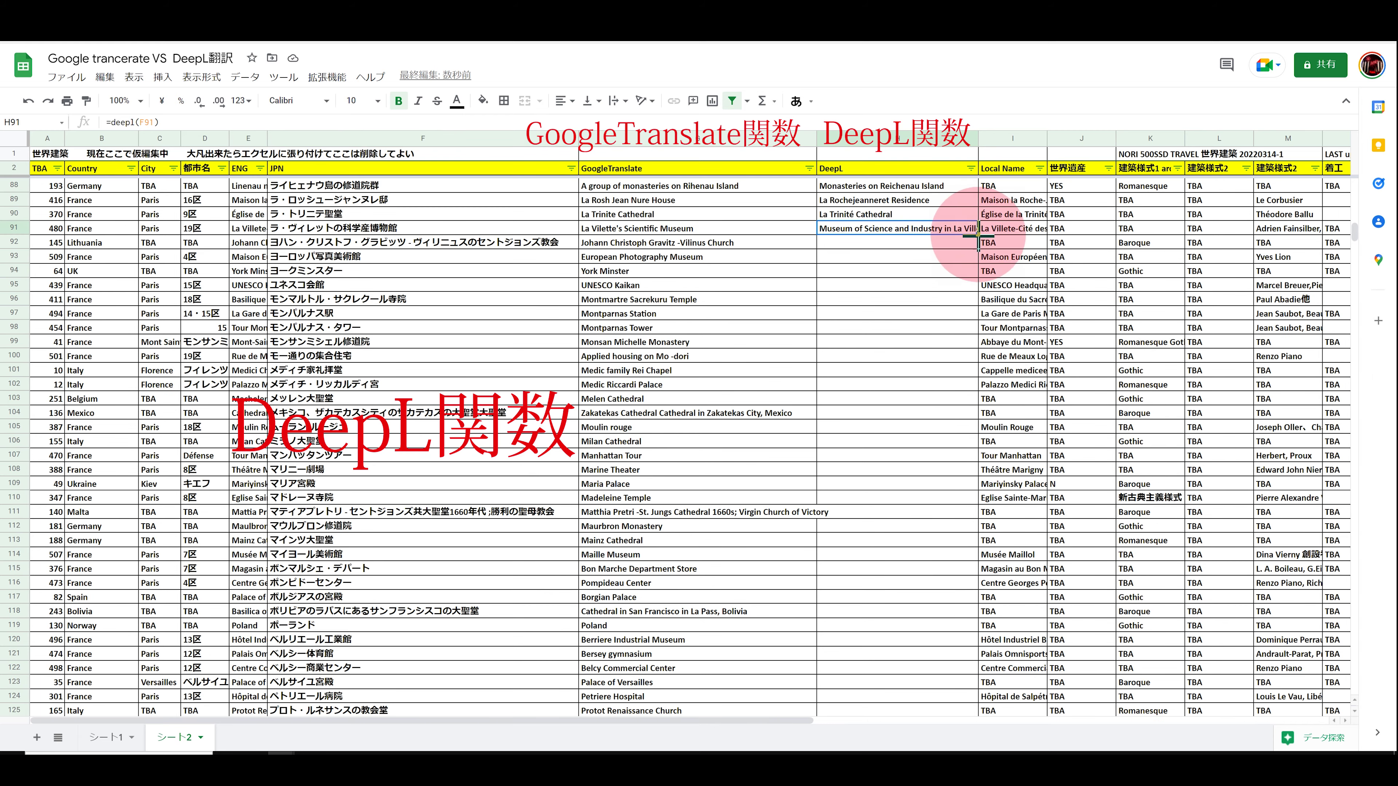
drag(978, 243, 991, 653)
key(ctrl+v)
click(462, 441)
shift+click(890, 446)
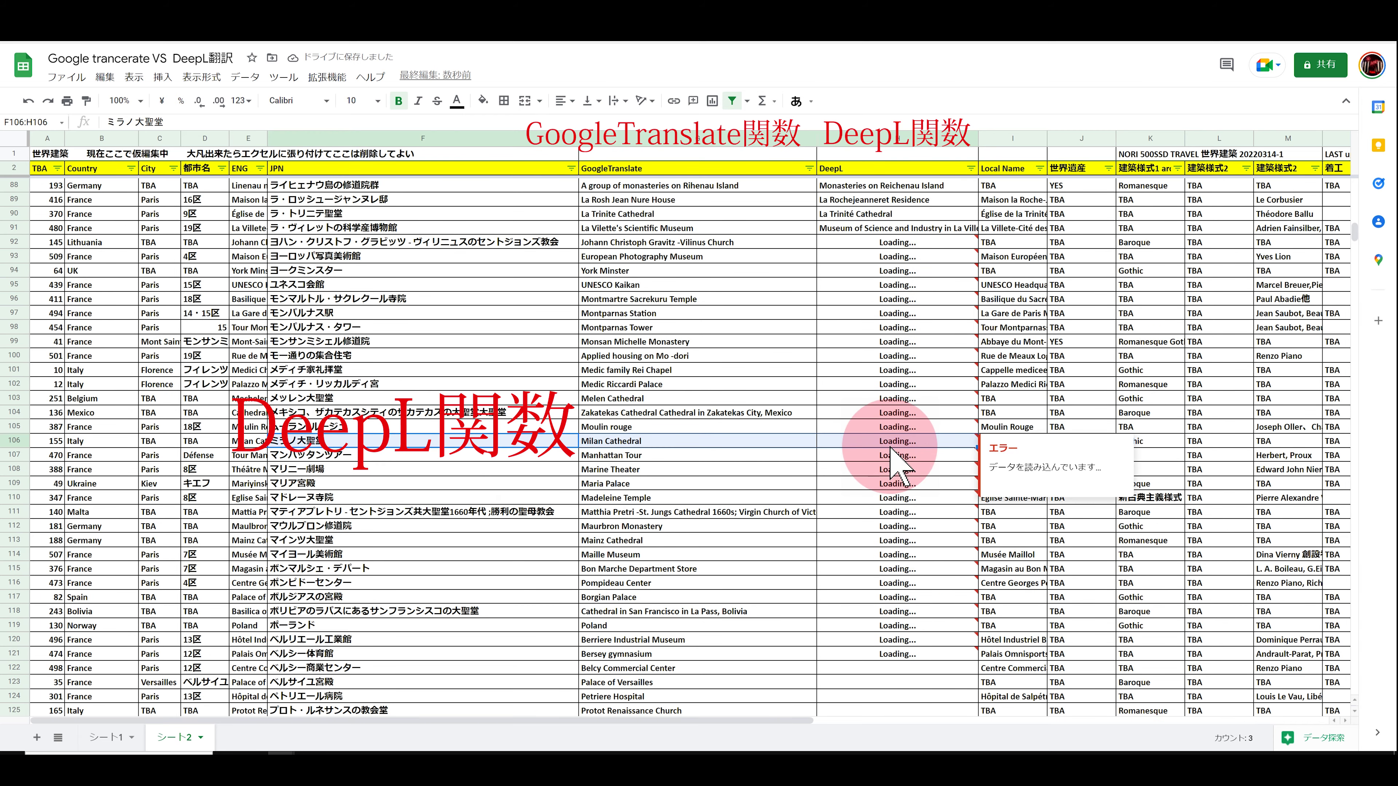
Compare the translations of ポンピドーセンター in row 116, and fill the DeepL formula from H121 down through row 136.
scroll(487, 495, down, 4)
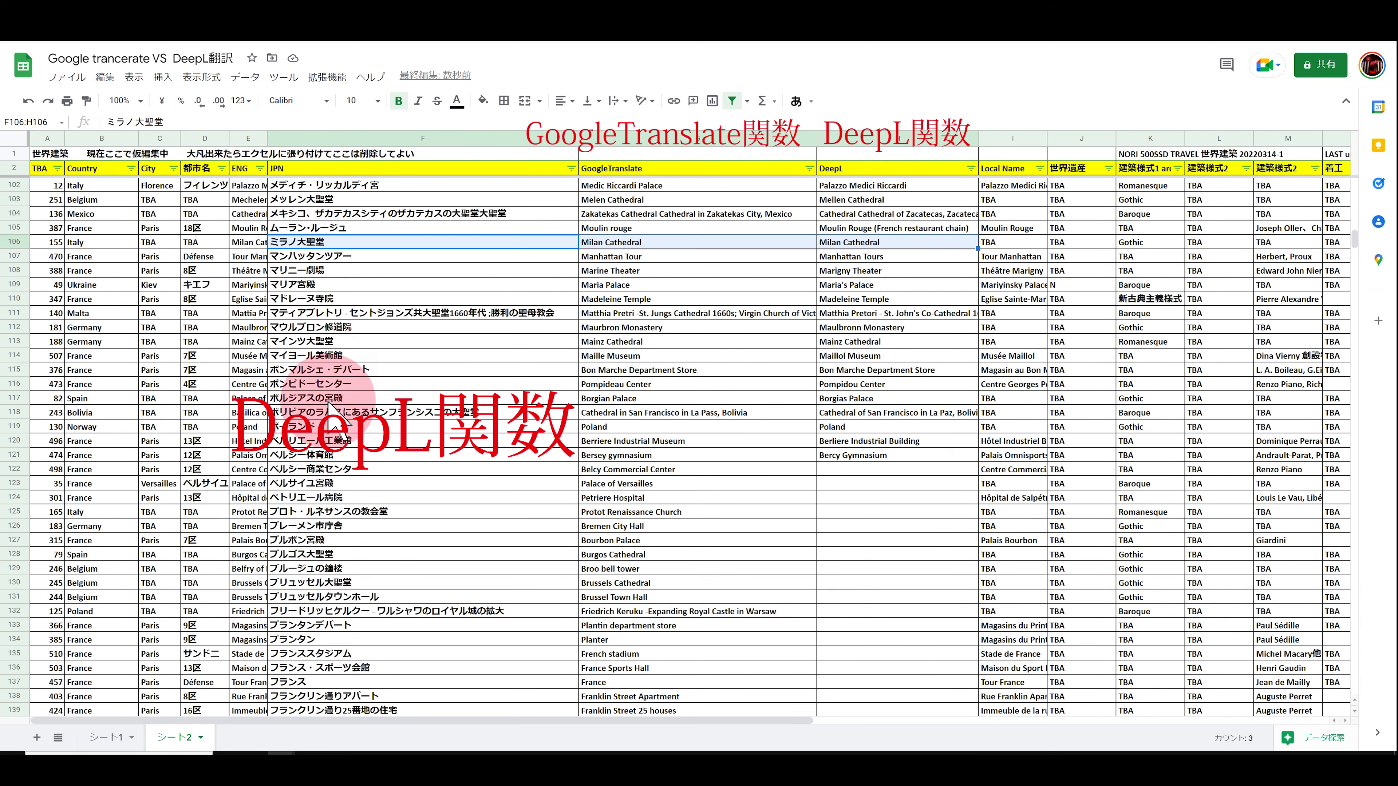
click(322, 342)
shift+click(864, 342)
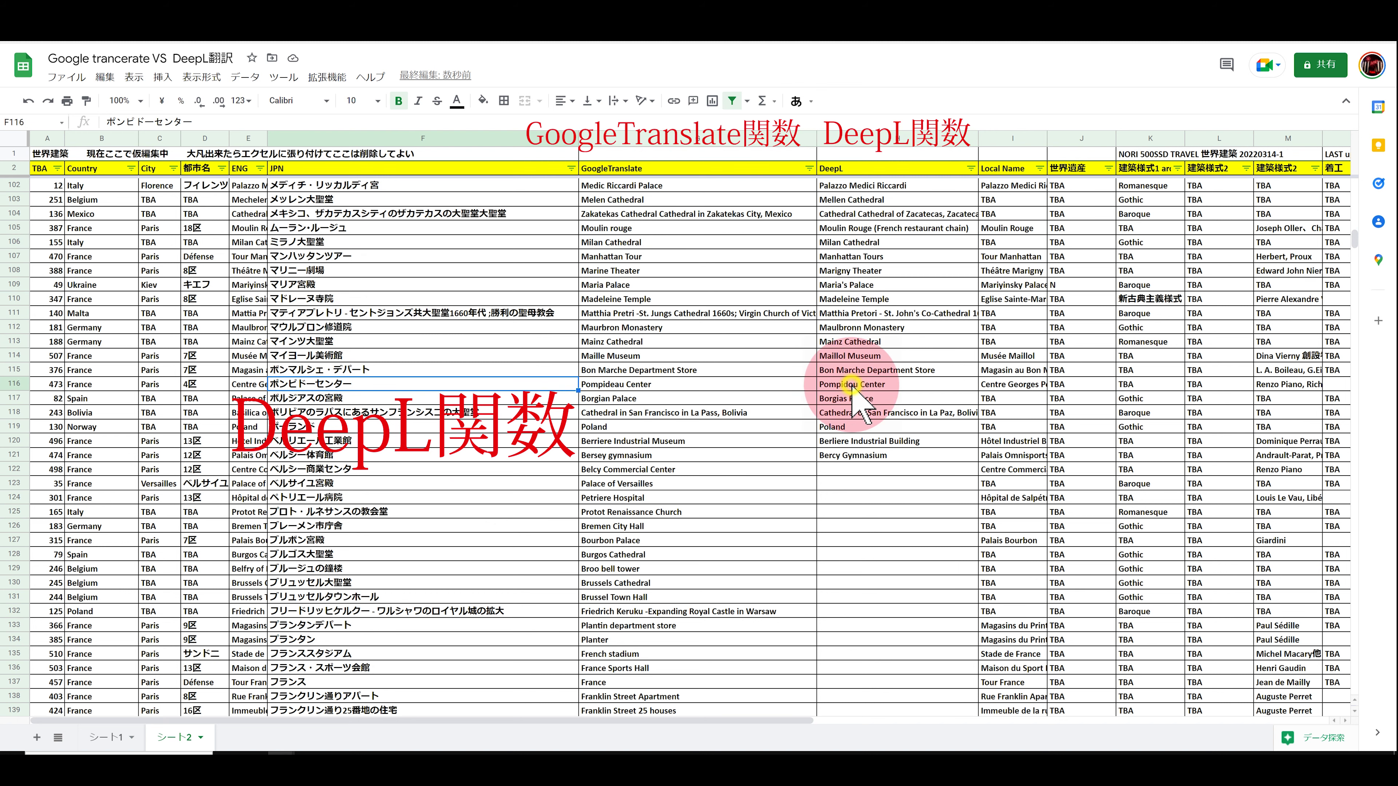
click(903, 454)
drag(989, 628, 989, 666)
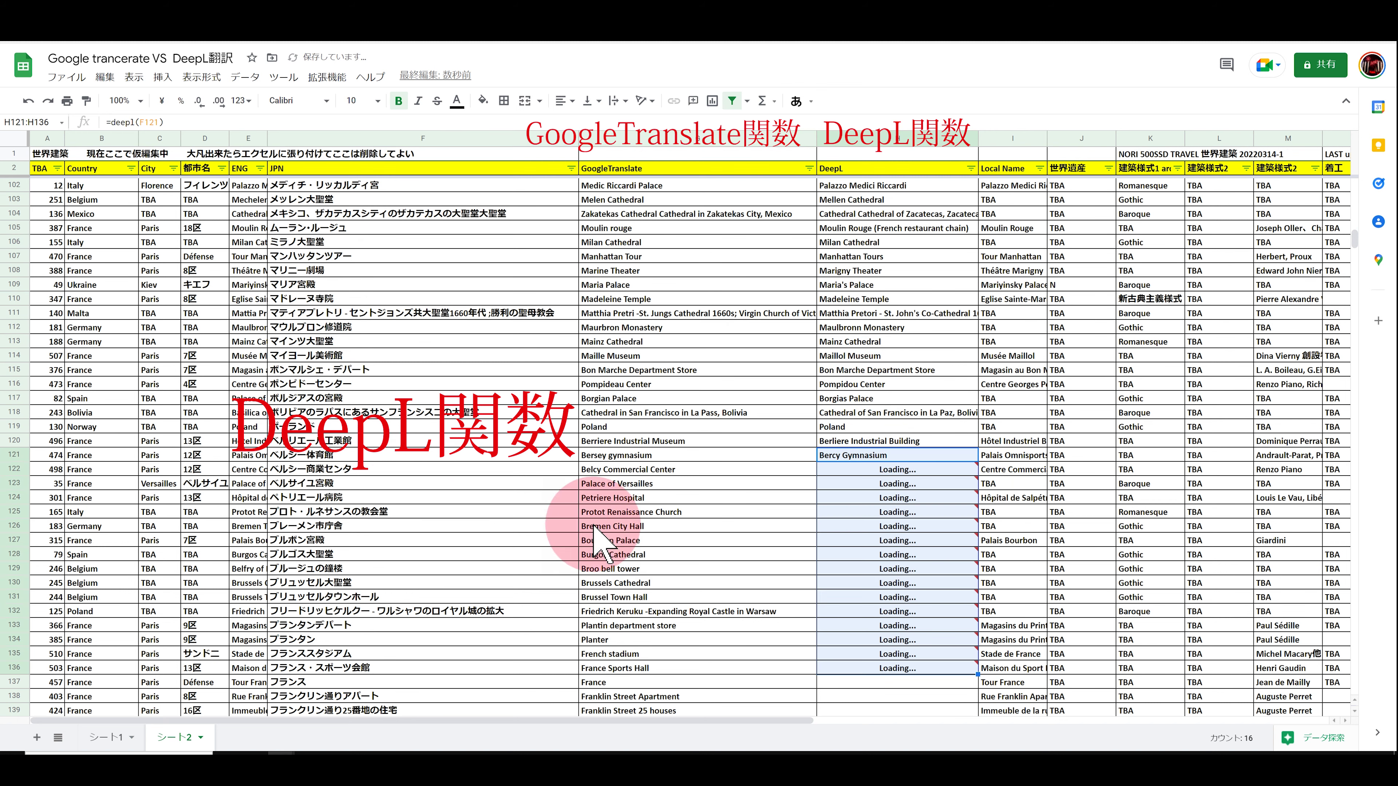
Compare the Japanese names with their GoogleTranslate and DeepL translations in rows 123, 128 and 129.
click(417, 484)
shift+click(870, 485)
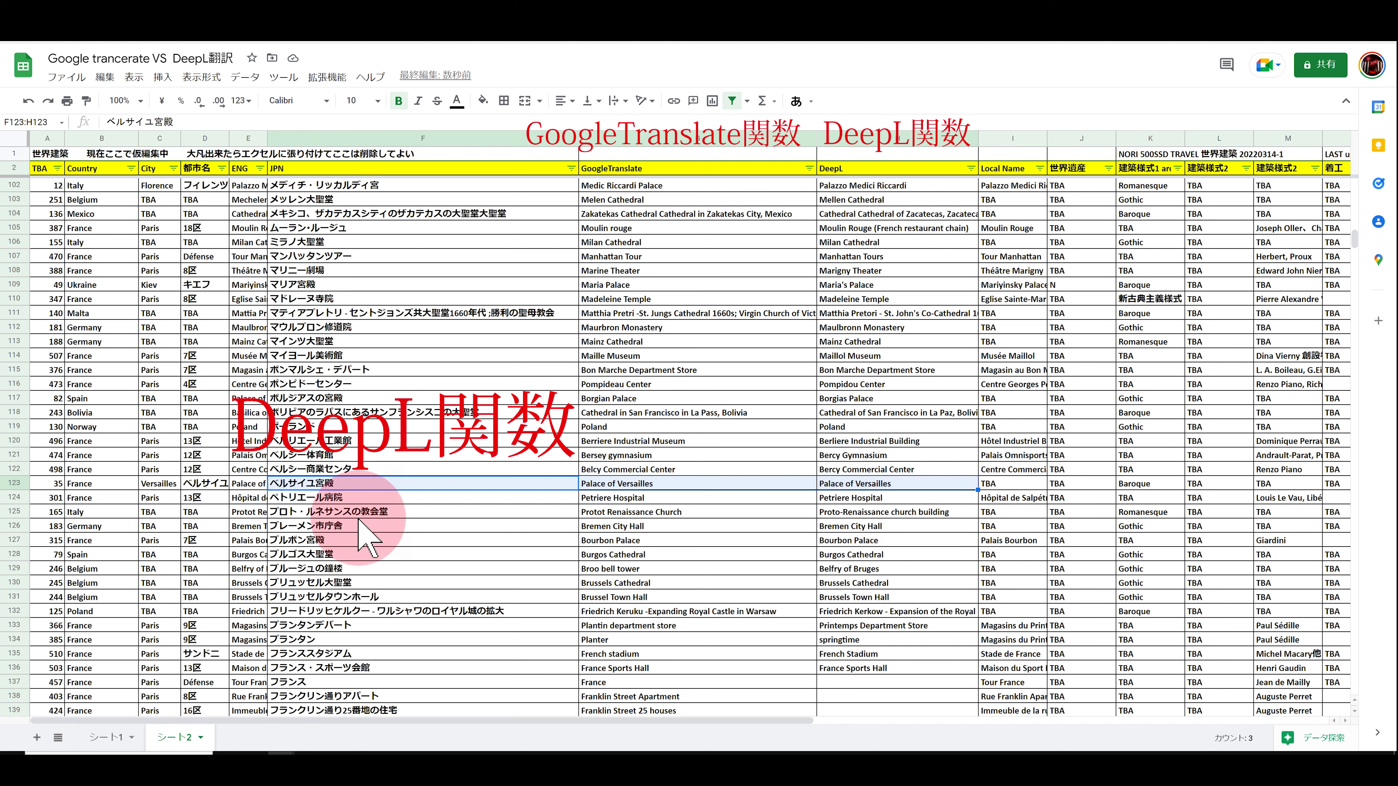
click(374, 555)
shift+click(900, 555)
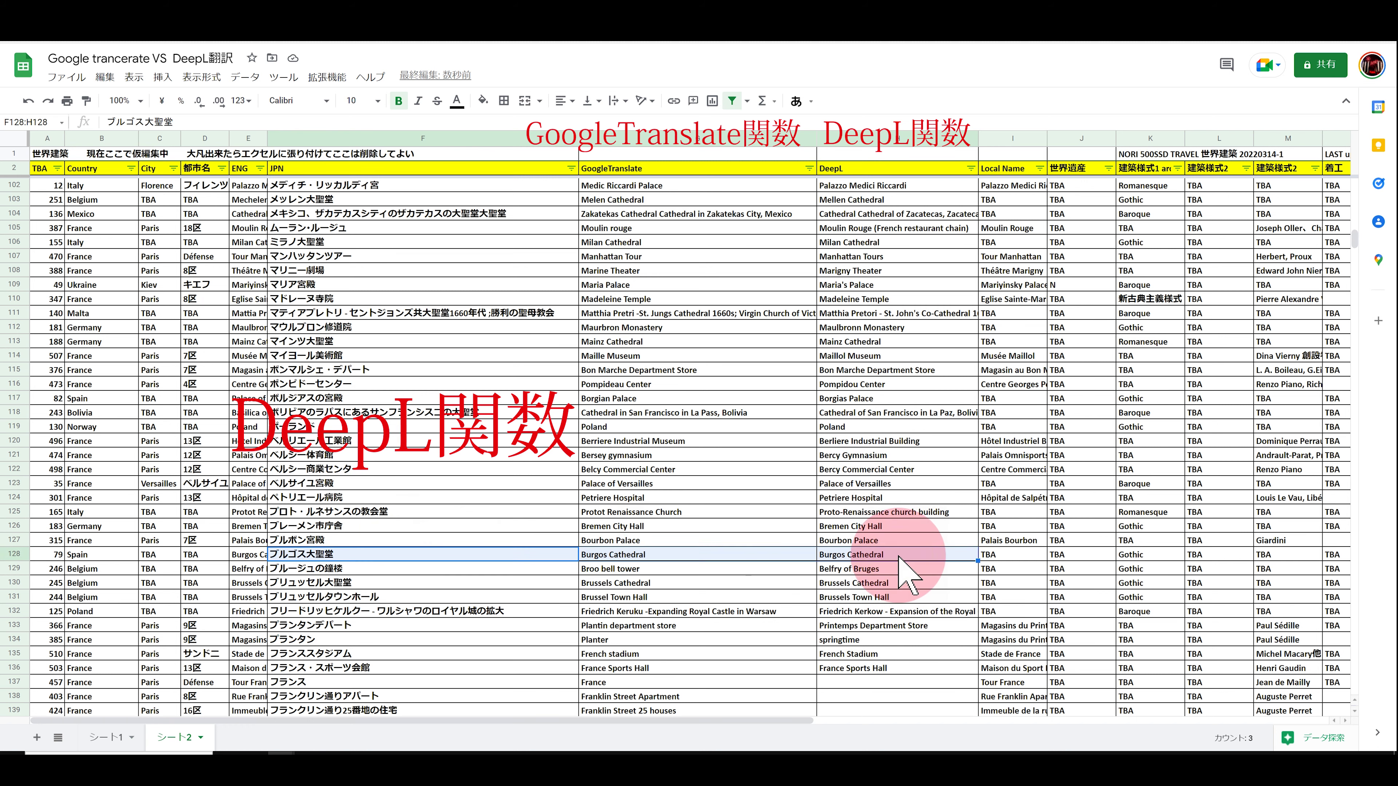
click(355, 569)
shift+click(839, 569)
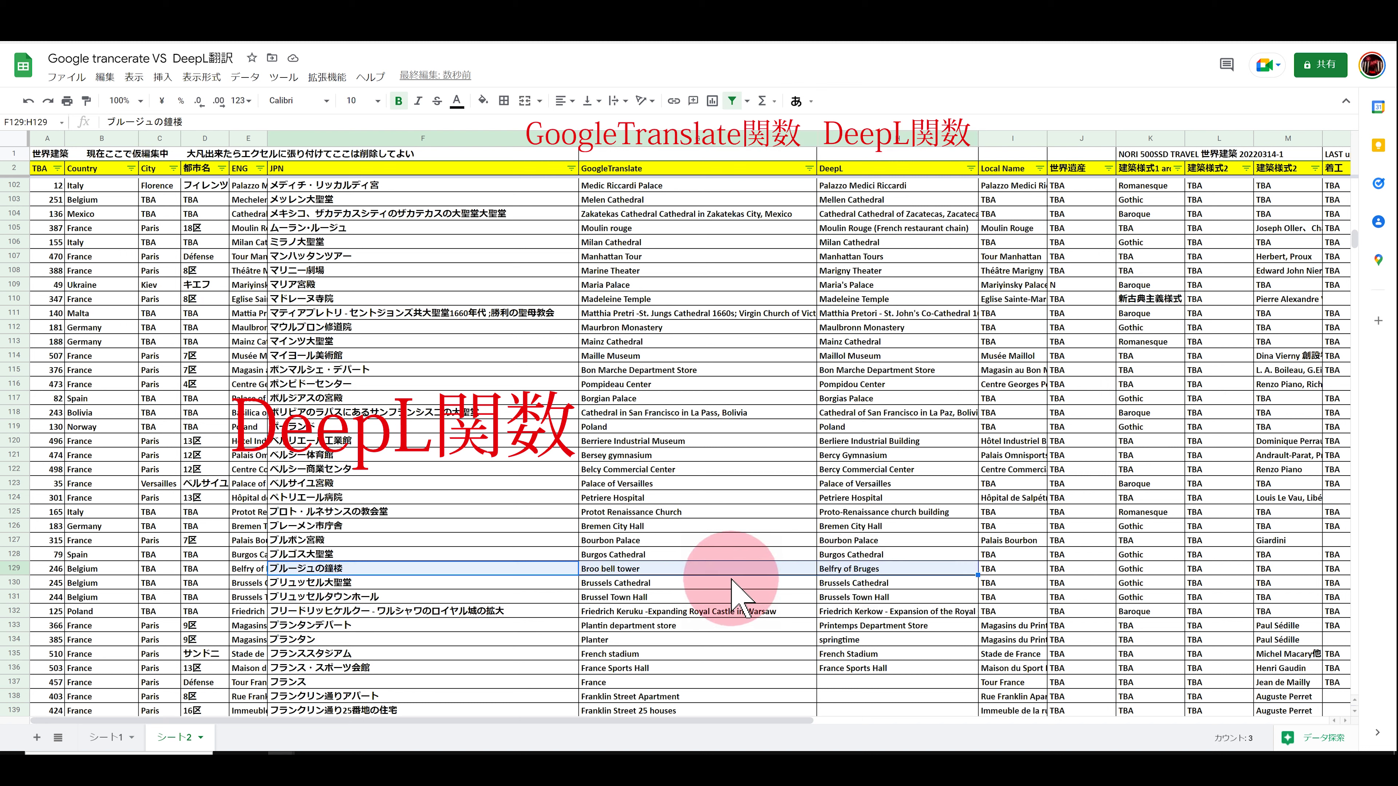
Highlight the two translations of the Bruges belfry in G129:H129 in teal.
click(799, 570)
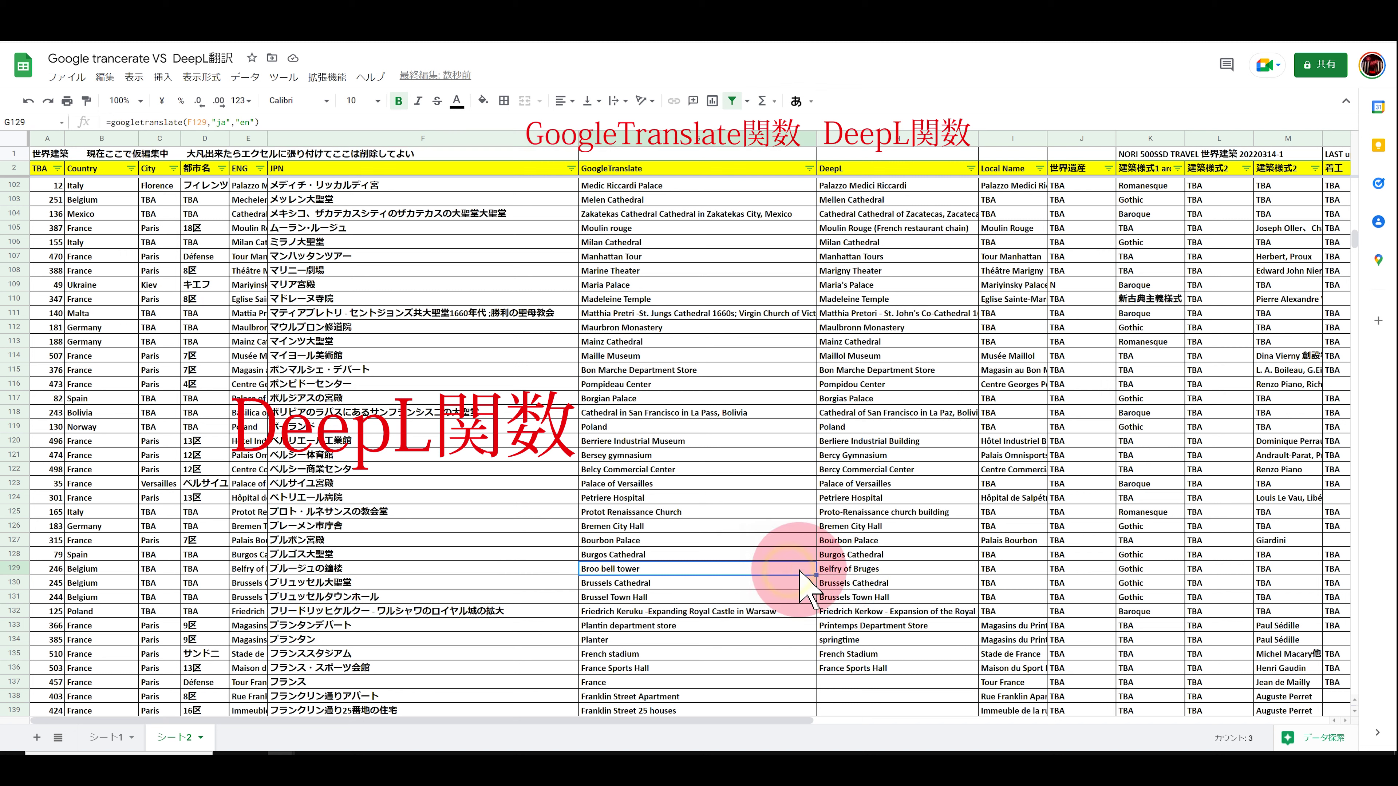
shift+click(858, 569)
click(483, 100)
click(599, 144)
click(710, 584)
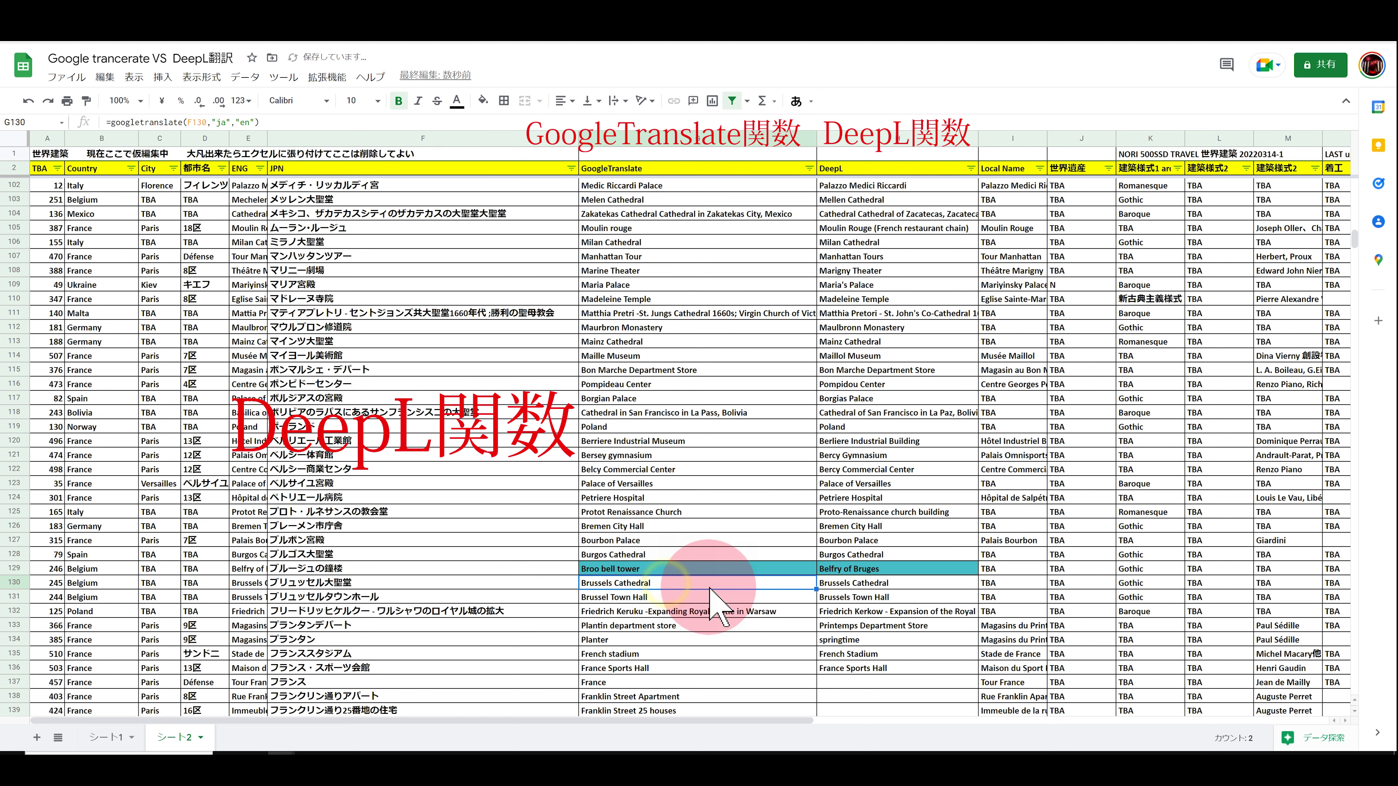
Fill the DeepL formula from H136 down through row 177, and compare the Japanese name with its translations in row 166.
scroll(515, 611, down, 5)
click(880, 469)
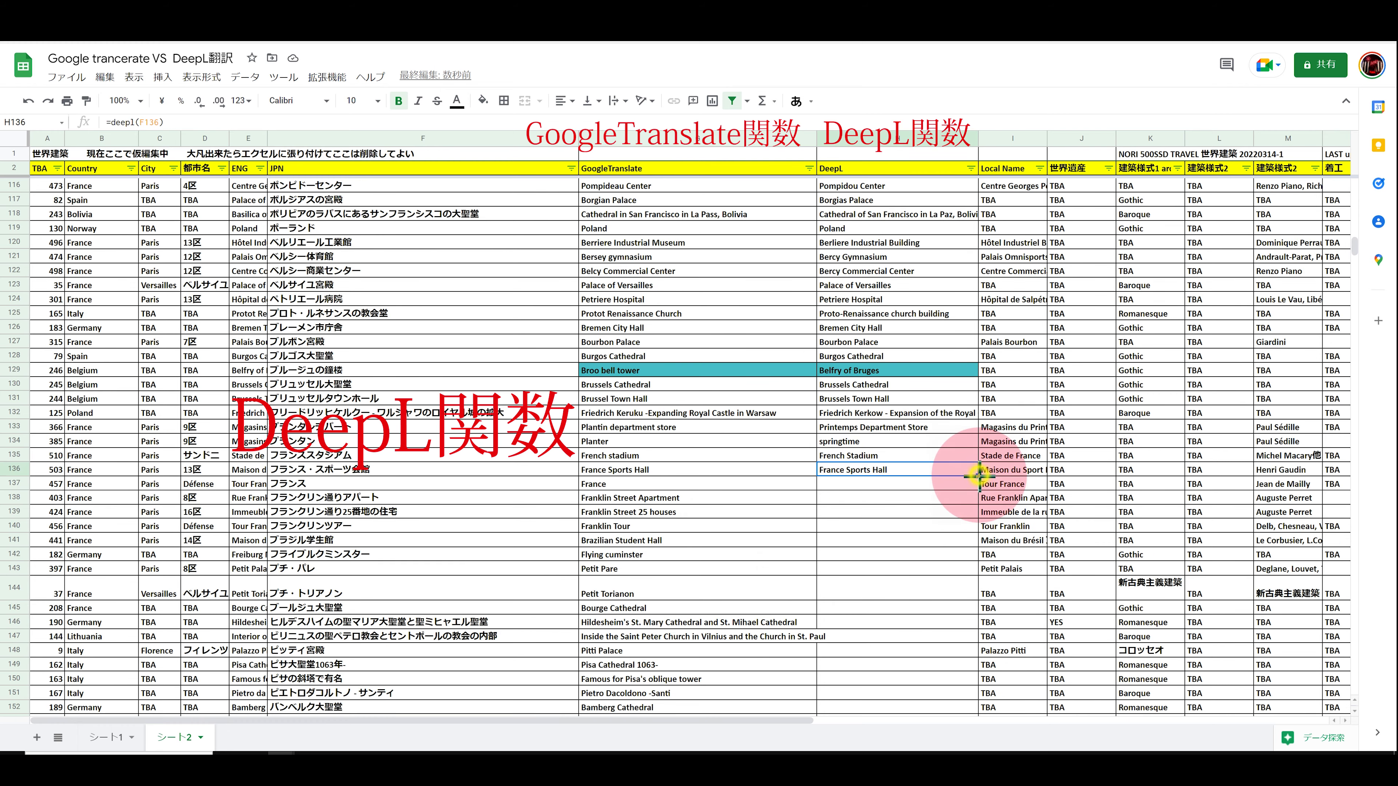
drag(979, 475, 992, 734)
scroll(360, 549, down, 10)
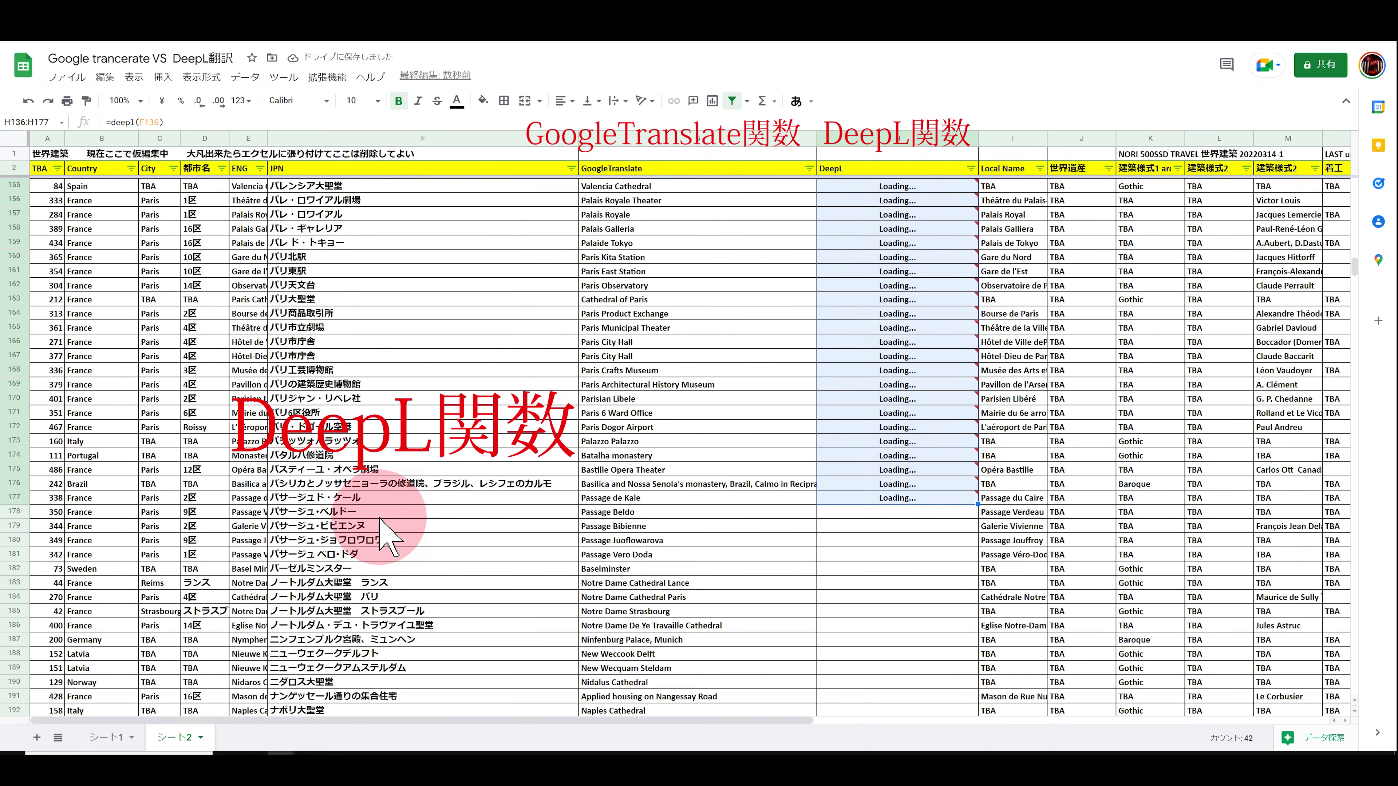
drag(330, 342, 875, 342)
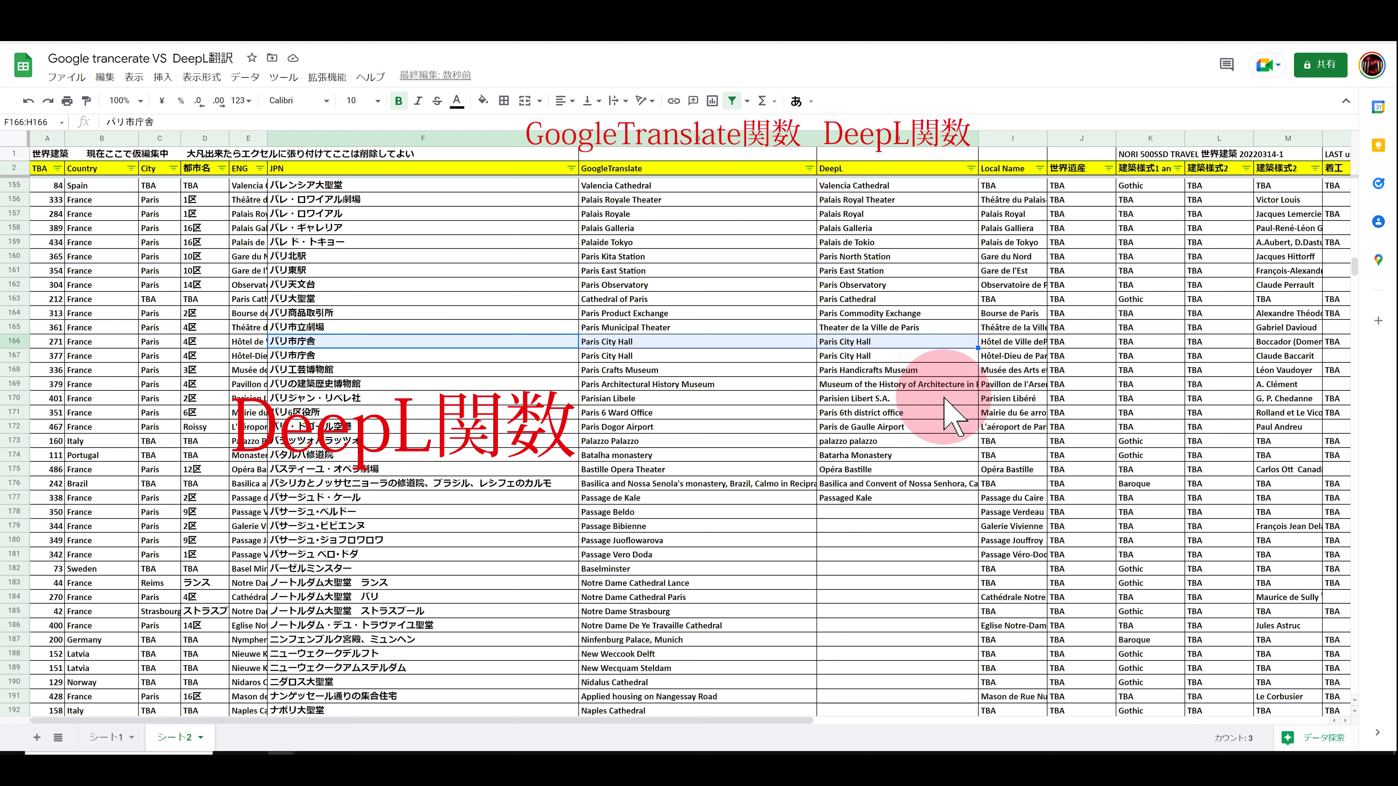
Compare the translations of パリジャン・リベレ社 in row 170, and highlight G170:H170 in teal.
drag(336, 399, 875, 401)
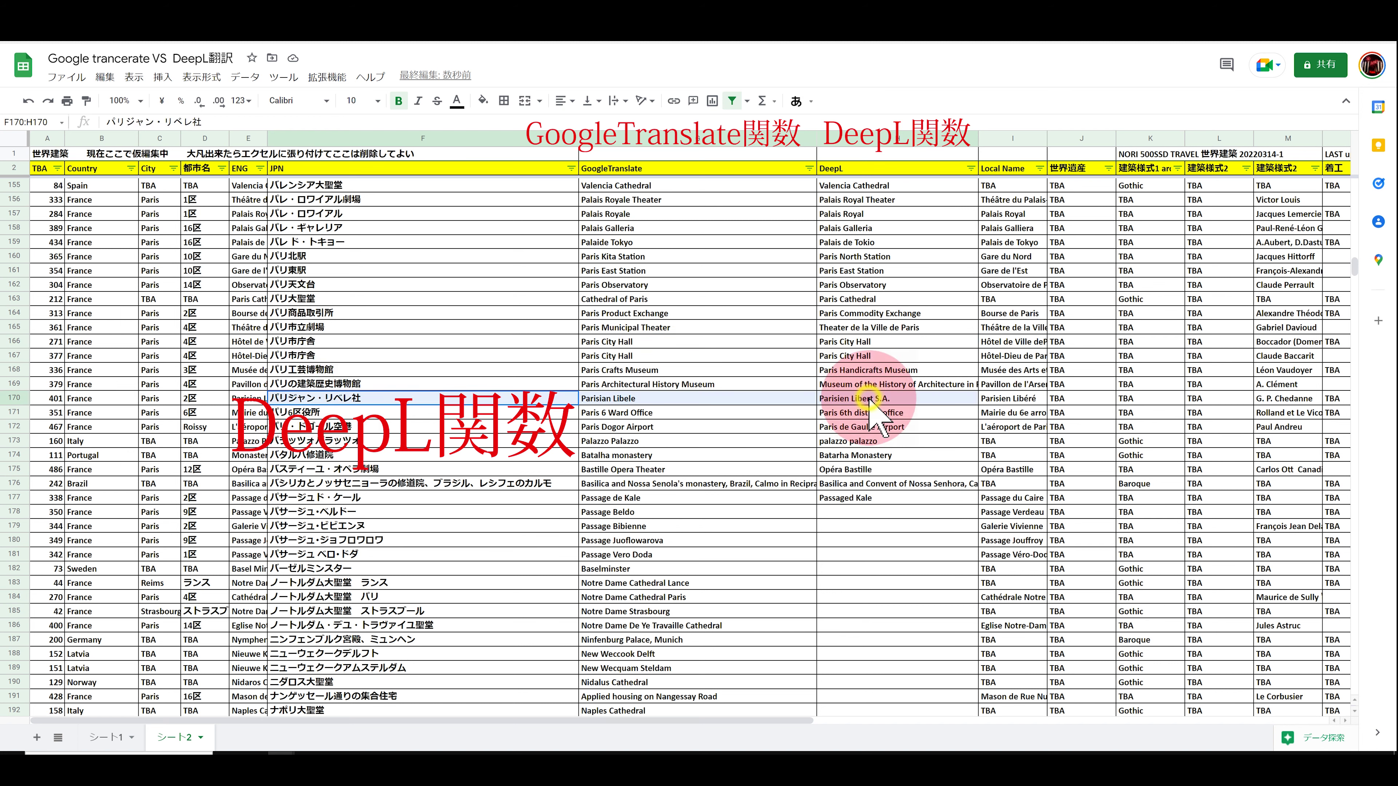
drag(693, 399, 843, 398)
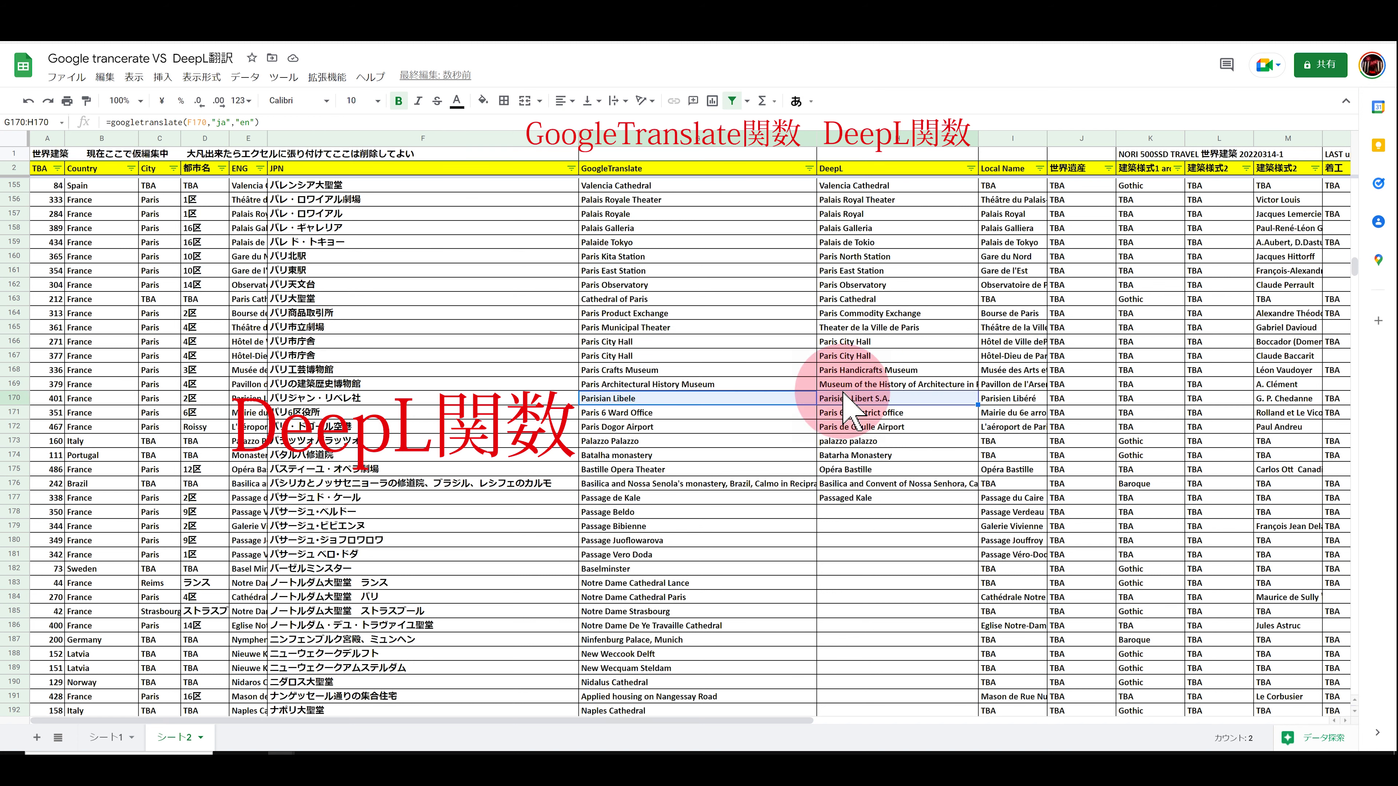
click(483, 100)
click(591, 144)
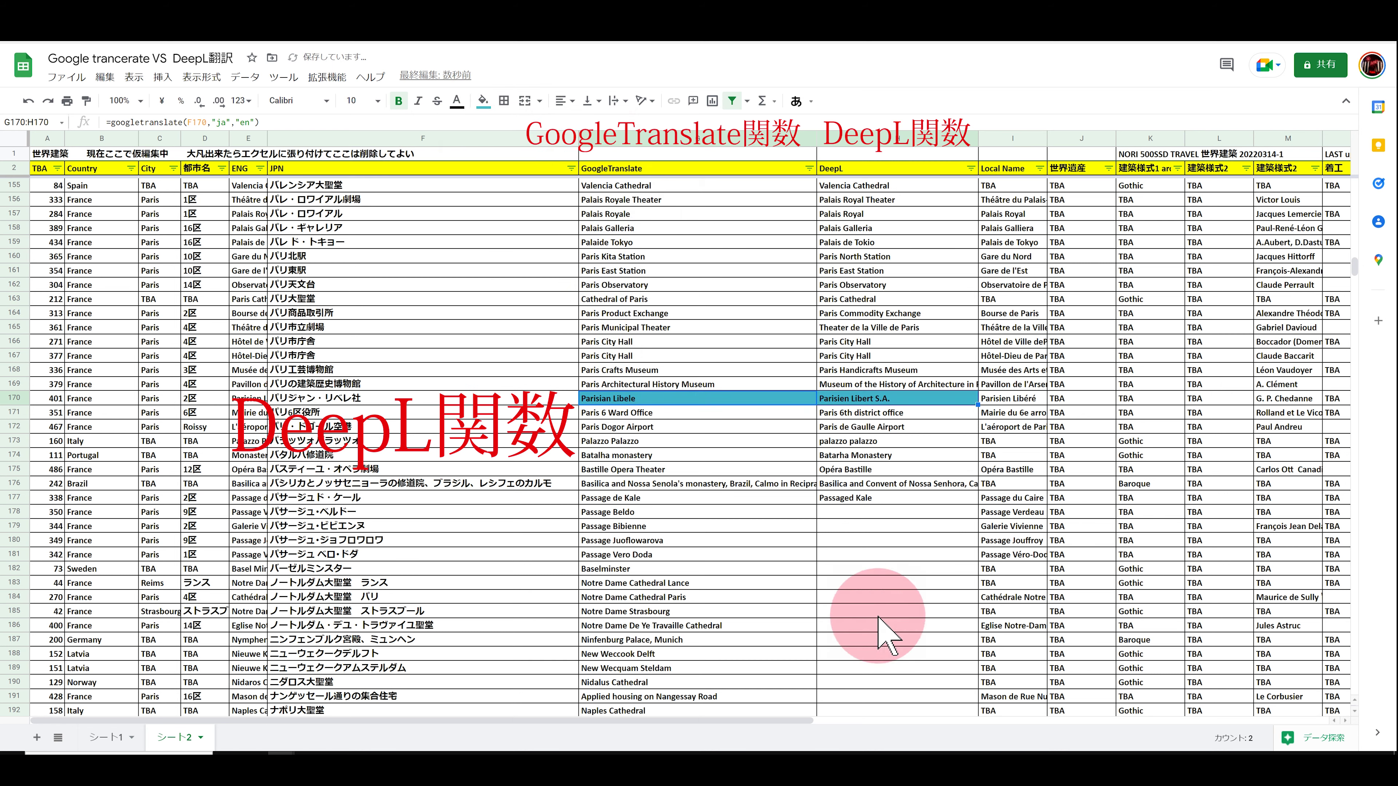
Fill the DeepL formula from H177 down through row 194, and extend it from there through row 223.
click(936, 499)
drag(988, 573, 931, 695)
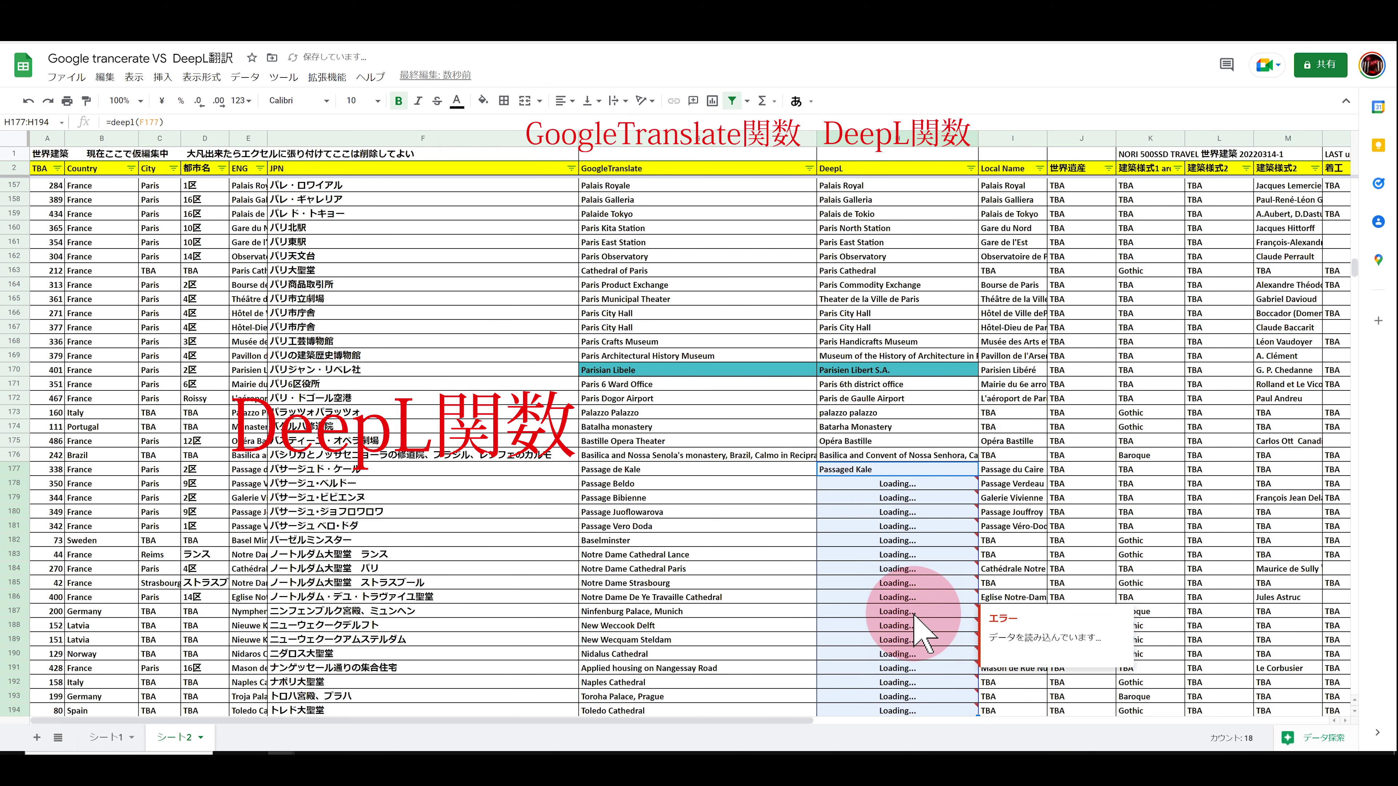
scroll(914, 688, down, 10)
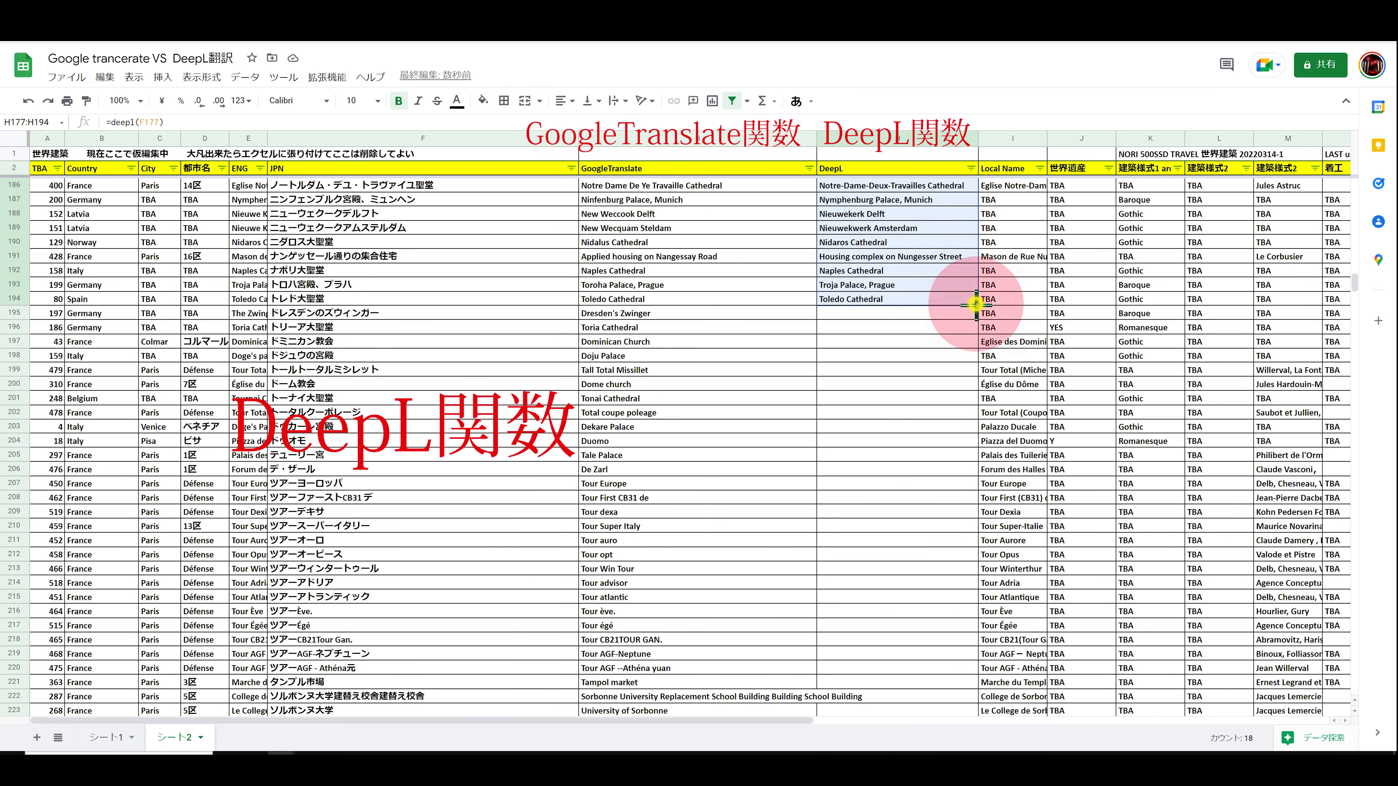
drag(977, 304, 975, 711)
Compare the Japanese name with its translations in row 201, and highlight the two translations in G203:H203 in teal.
drag(374, 399, 899, 400)
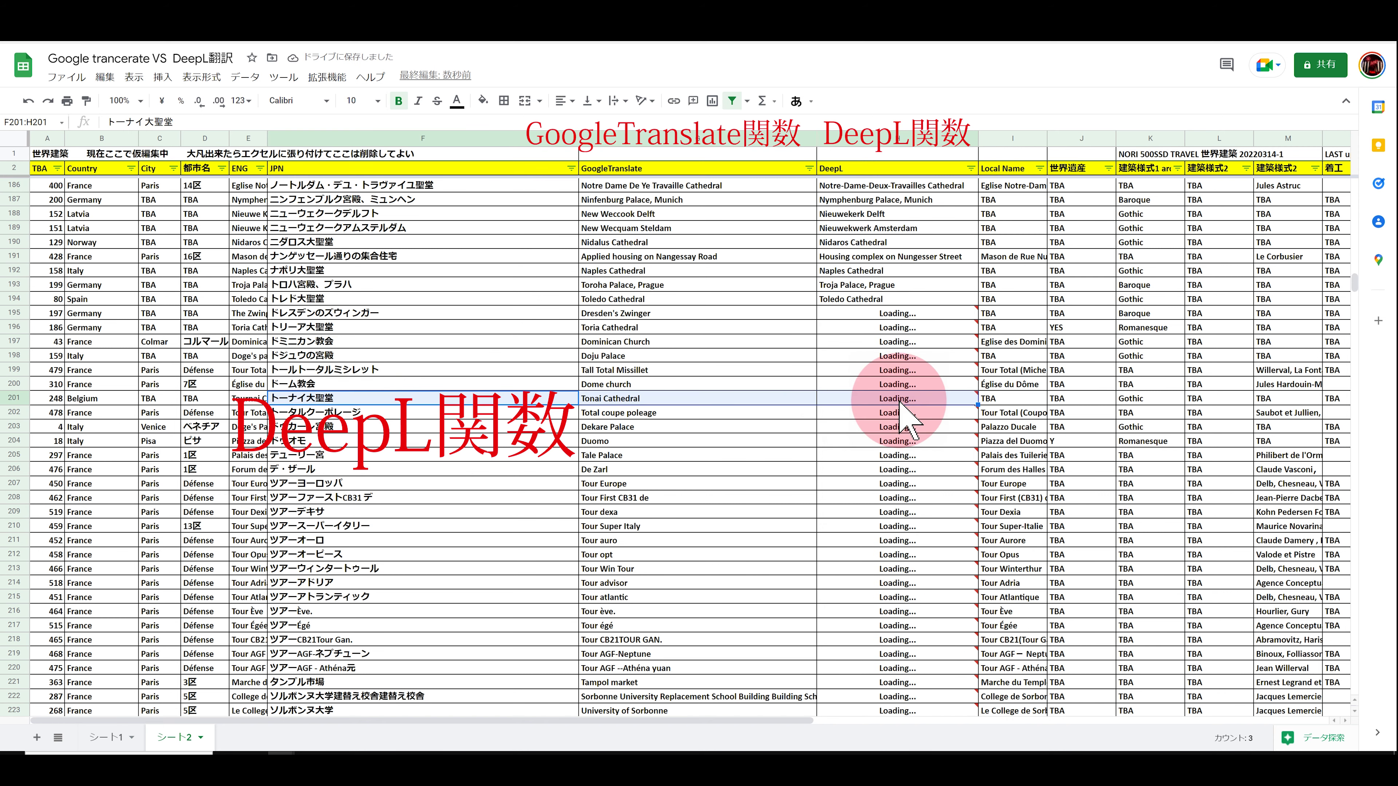
key(Down)
key(Down)
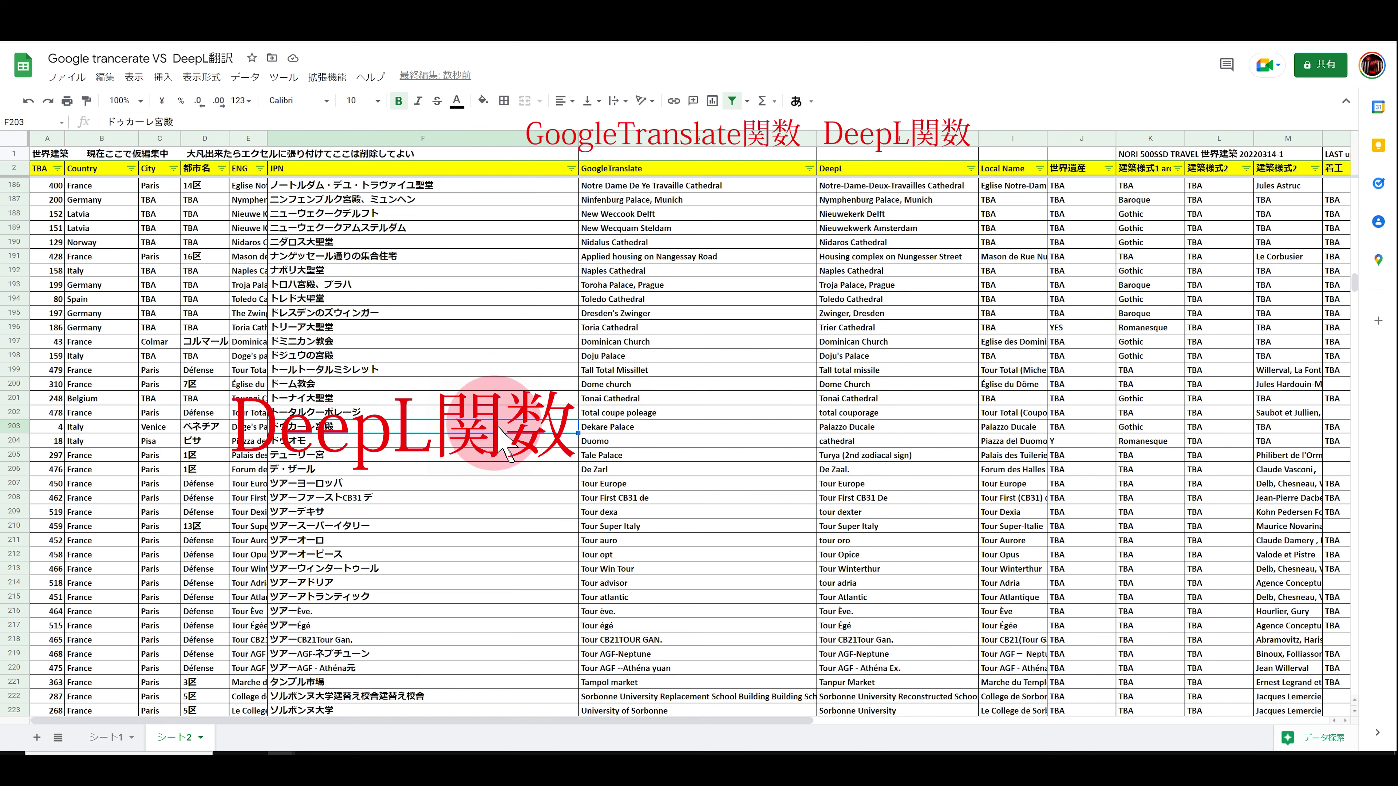
click(868, 430)
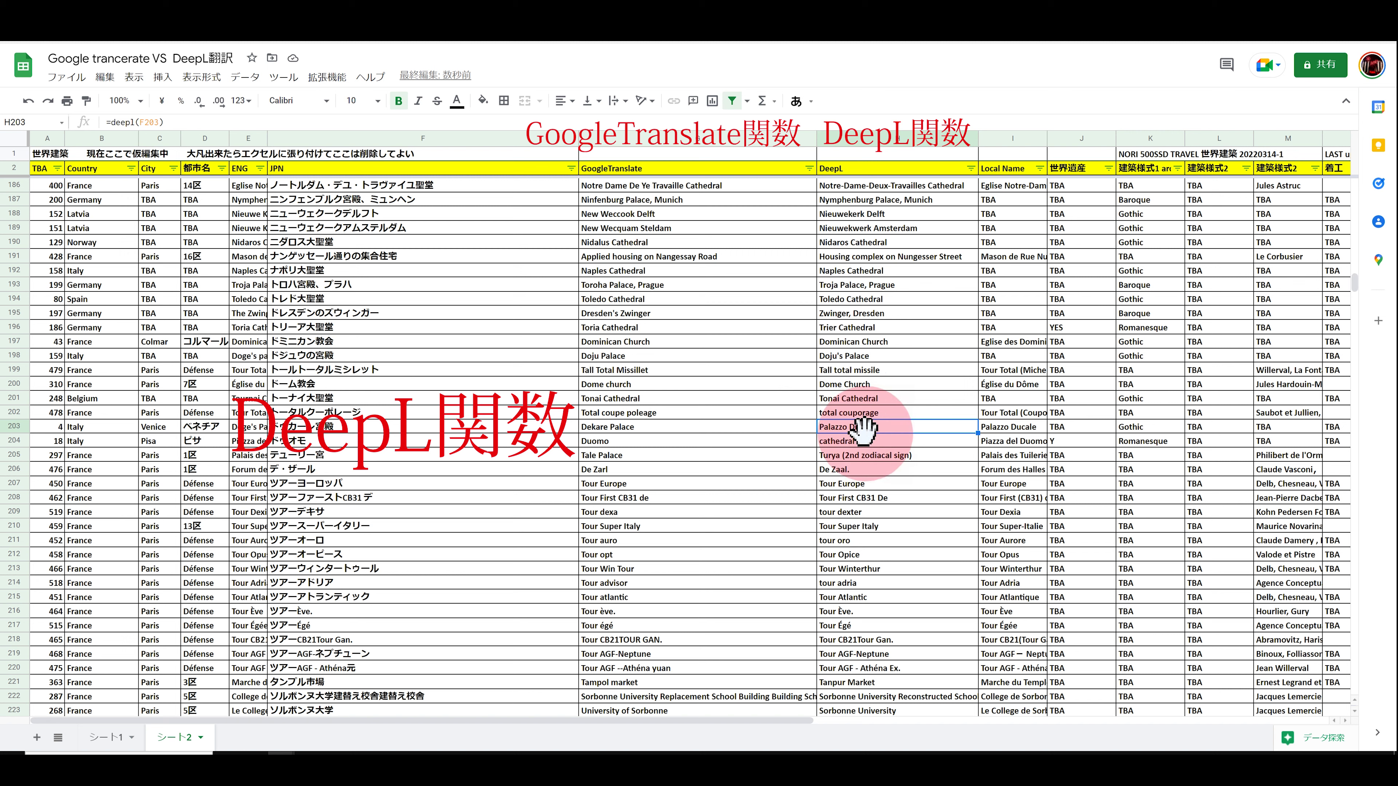
shift+click(738, 428)
click(483, 100)
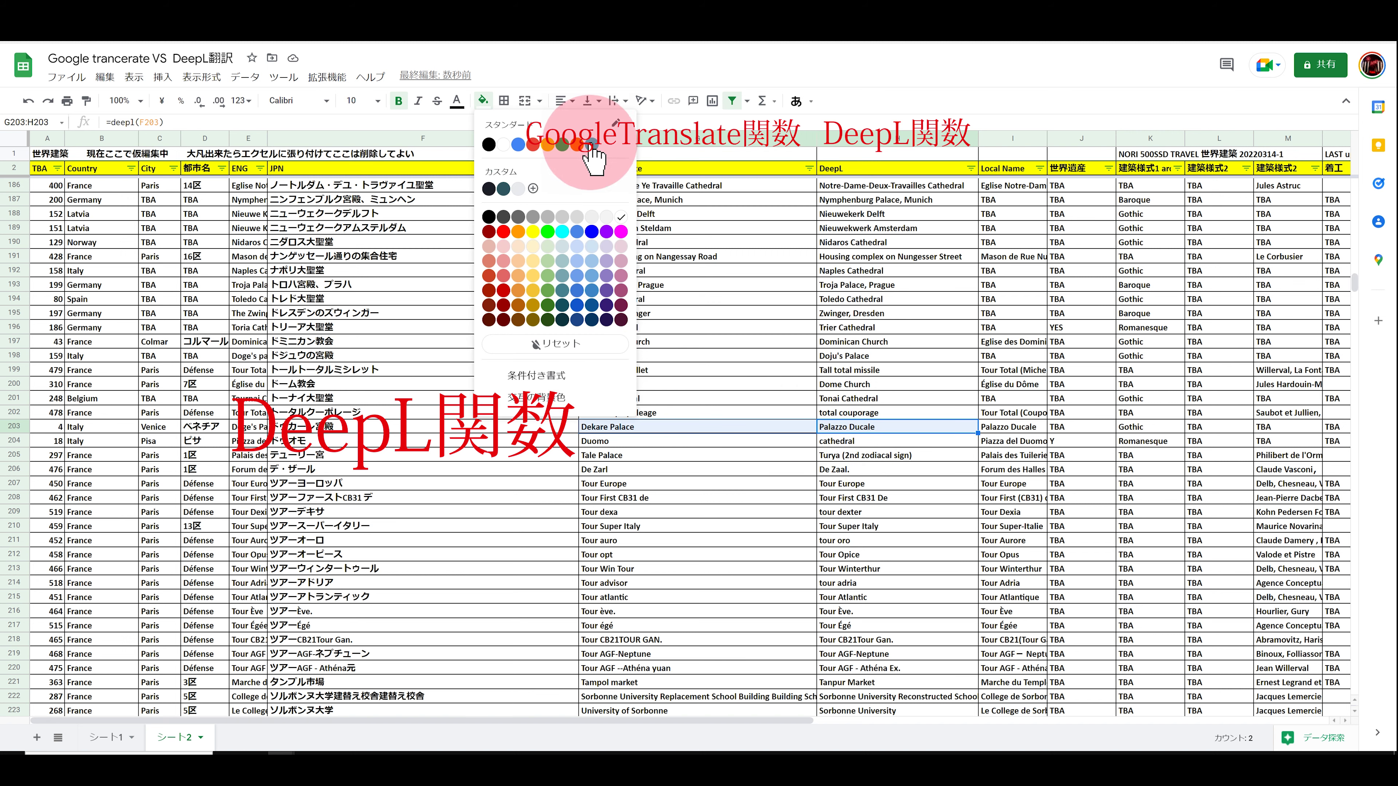
click(586, 157)
Highlight the translation pairs in G205:H205 and G204:H204 in teal.
drag(616, 456, 870, 456)
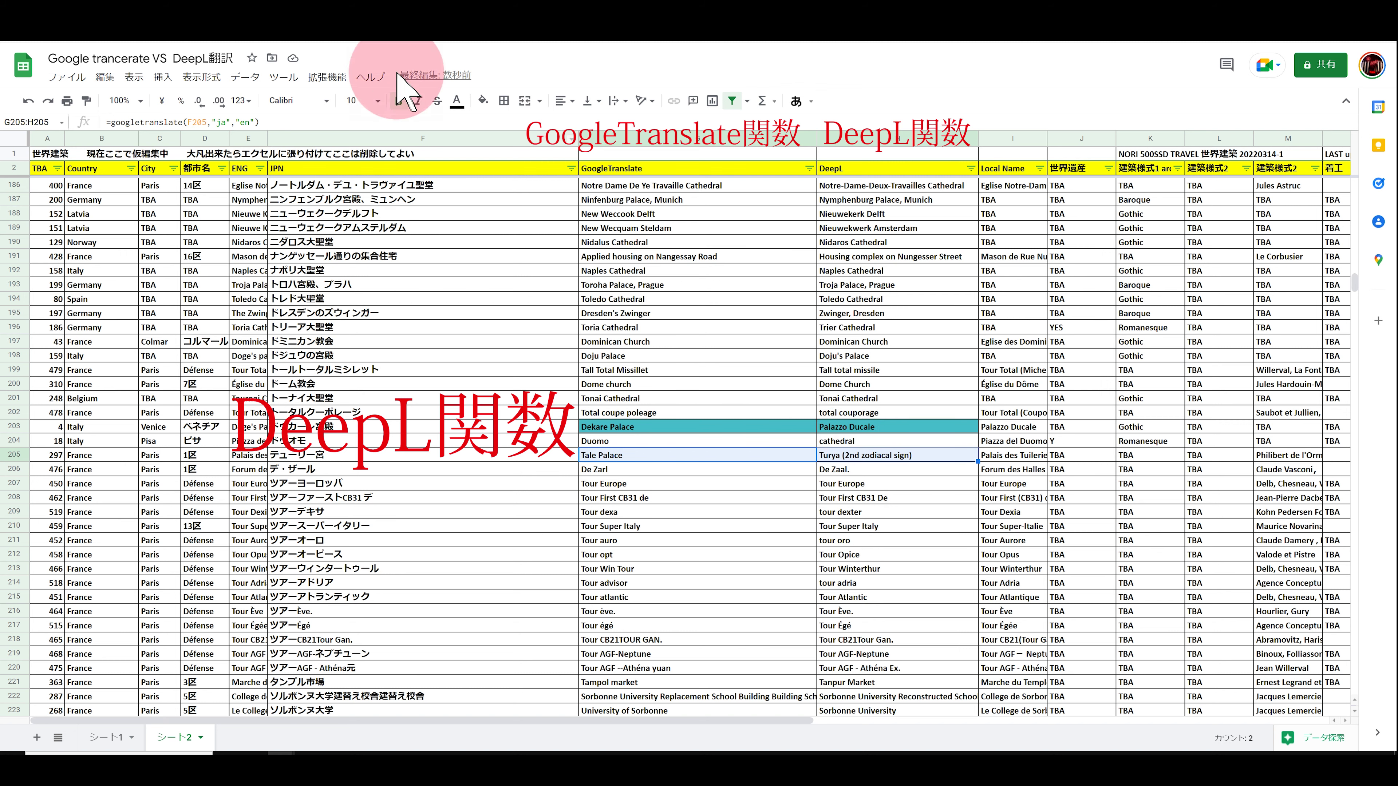
click(482, 100)
click(587, 157)
shift+click(848, 447)
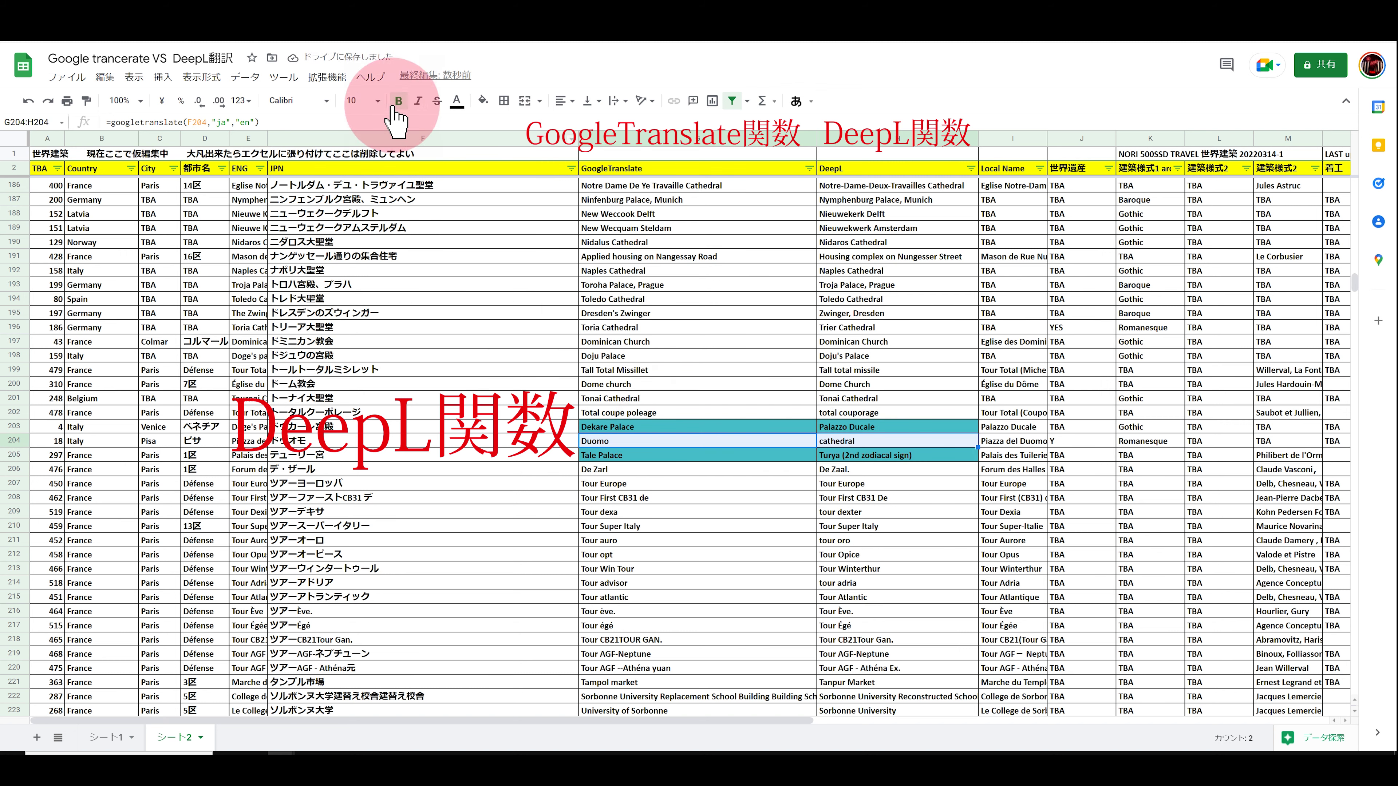
click(483, 100)
click(590, 145)
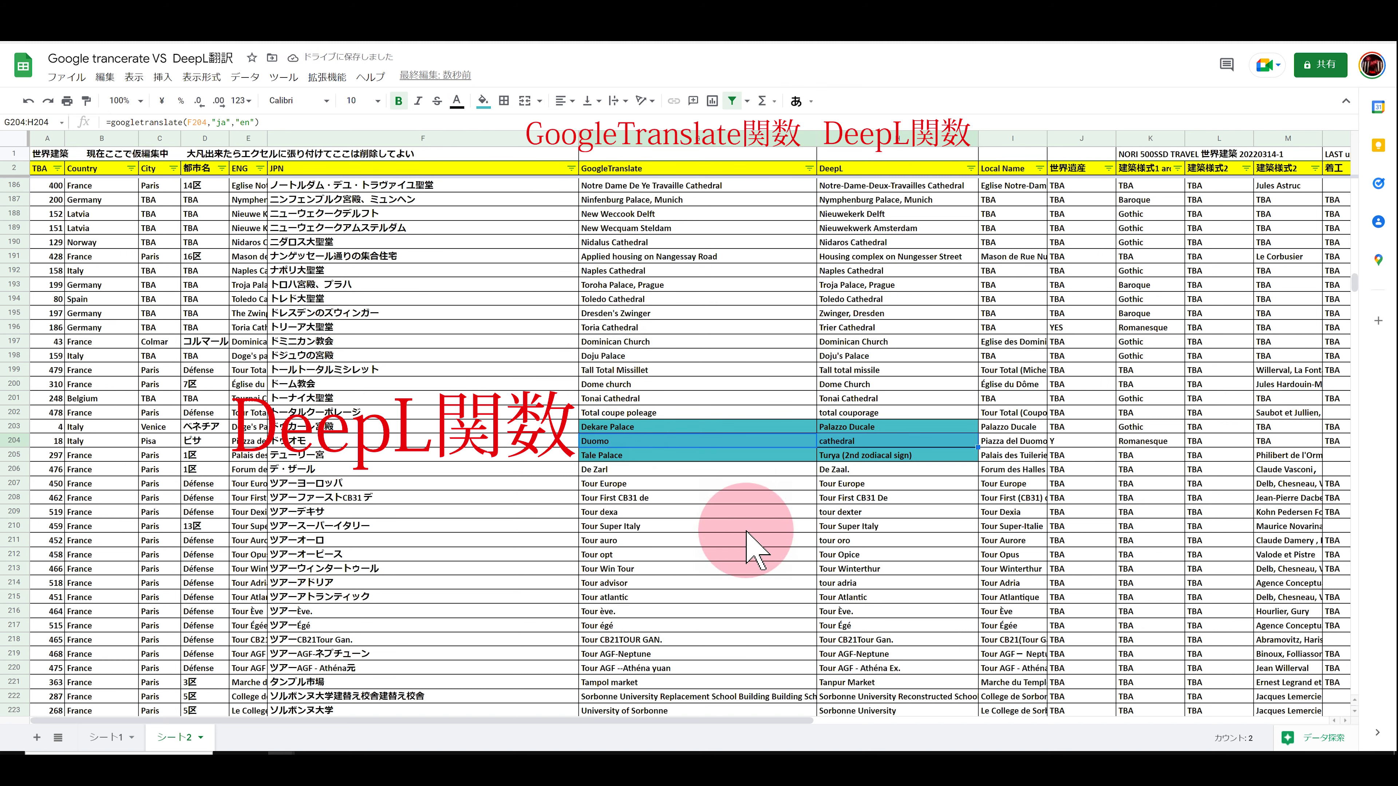
Fill the DeepL formula from H223 down through row 237.
scroll(646, 322, down, 7)
click(865, 314)
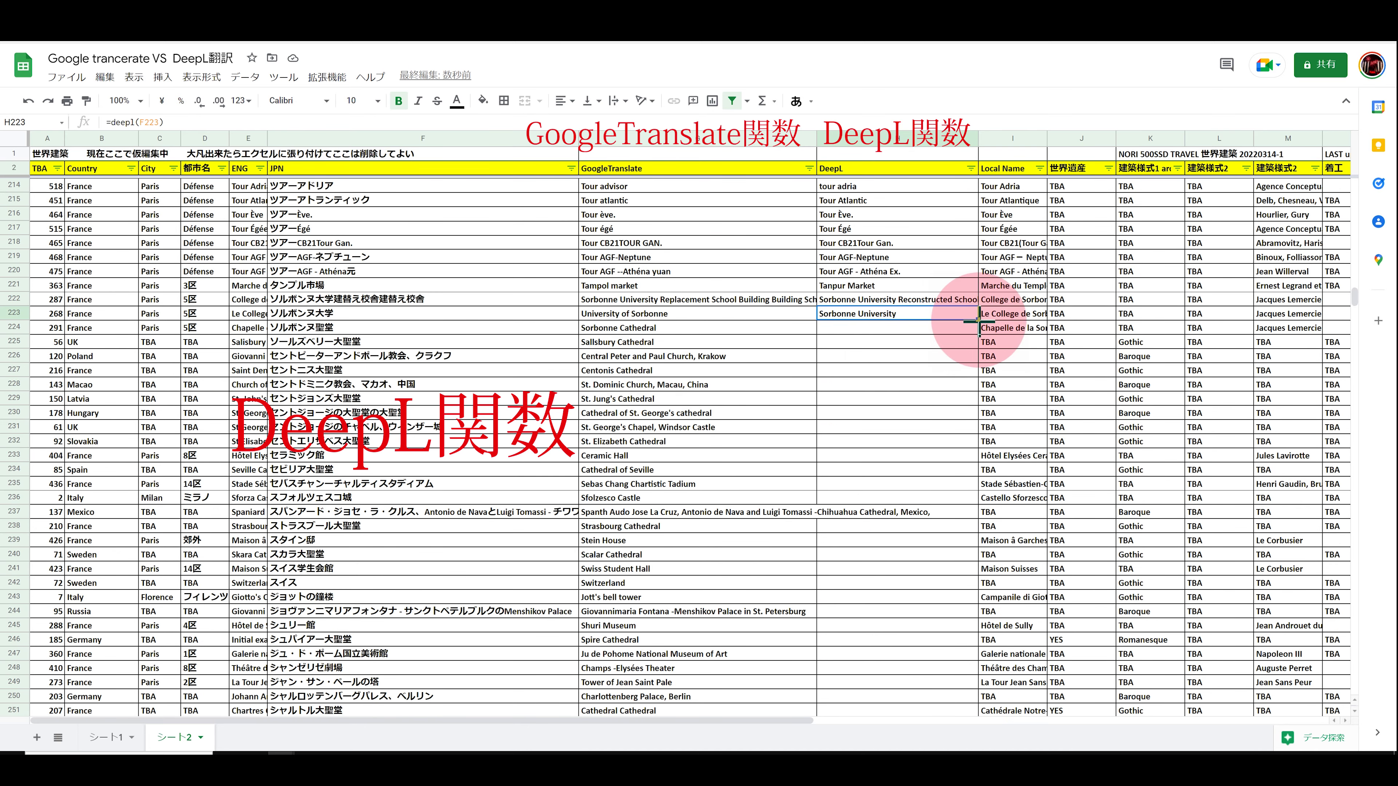
drag(978, 321, 977, 512)
Highlight G223:H223 in teal, and compare the Japanese name with its DeepL translation in row 228.
click(677, 313)
shift+click(886, 313)
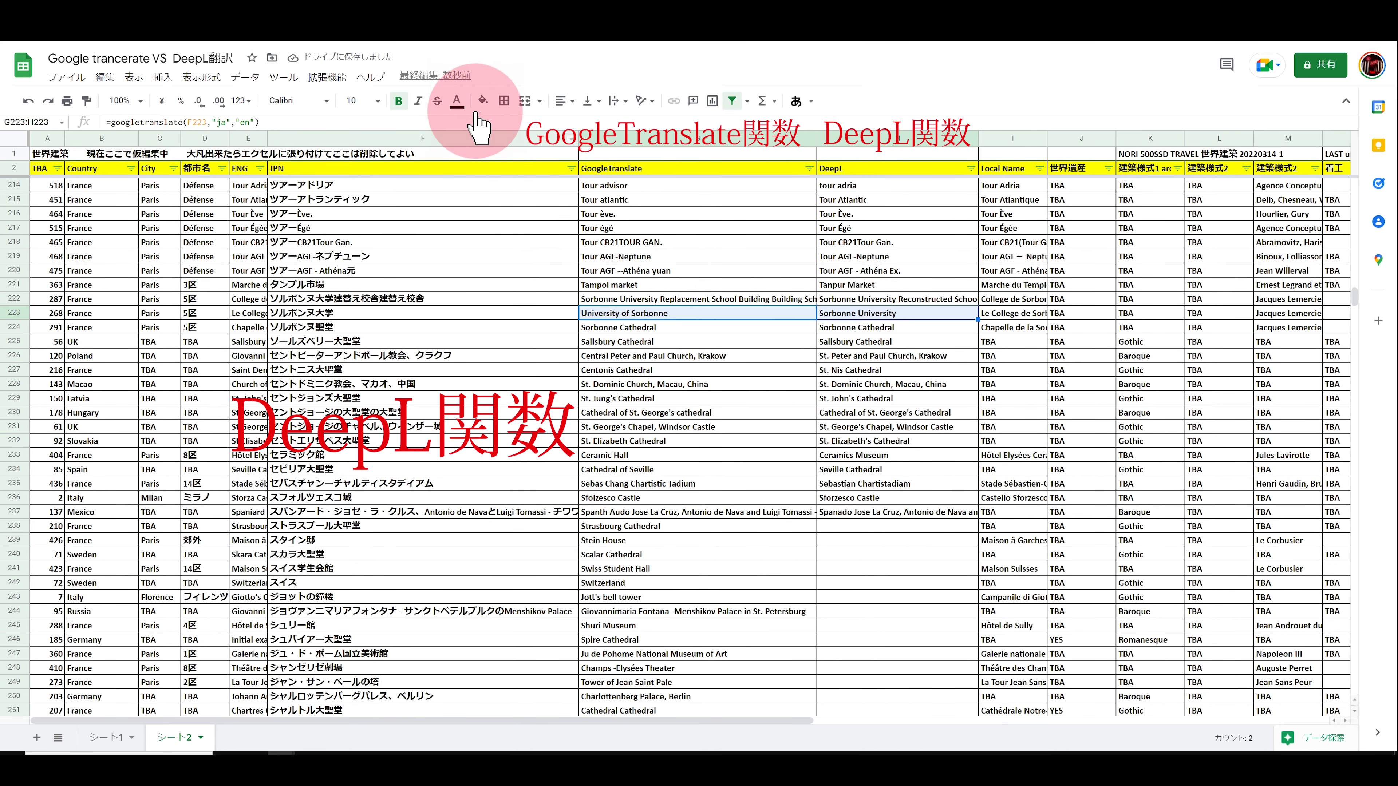
click(483, 100)
click(591, 145)
click(821, 398)
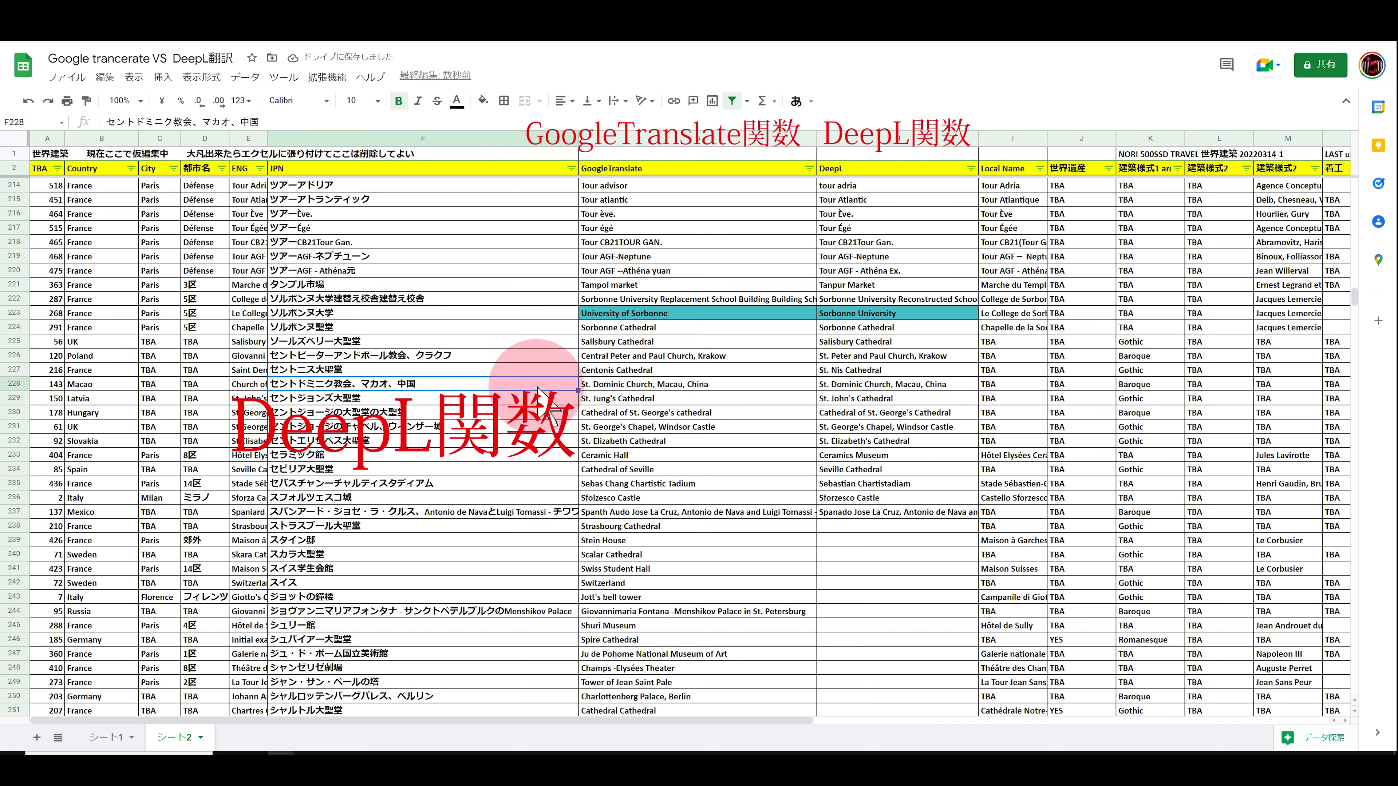
click(846, 385)
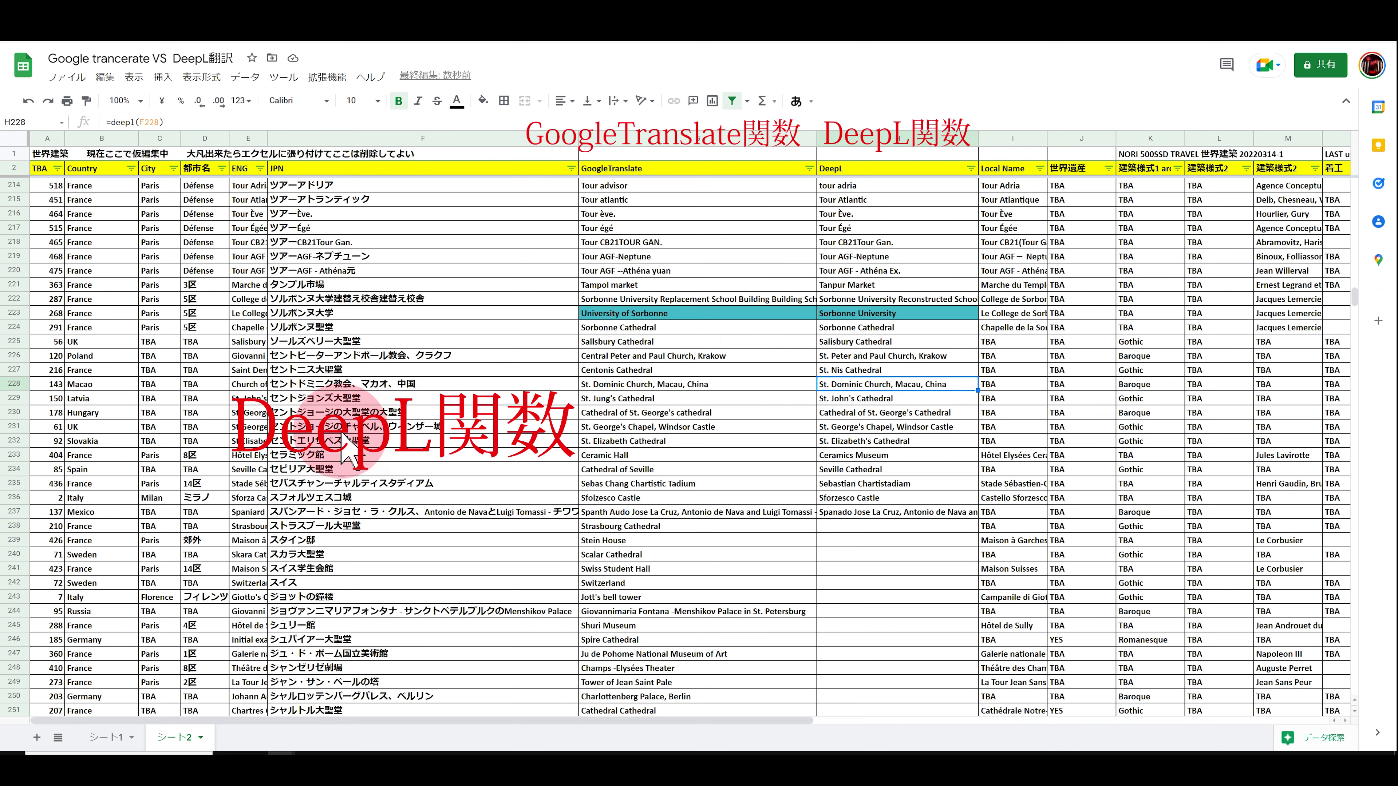
Fill the DeepL formula from H237 down through row 290.
click(972, 512)
drag(973, 746, 795, 593)
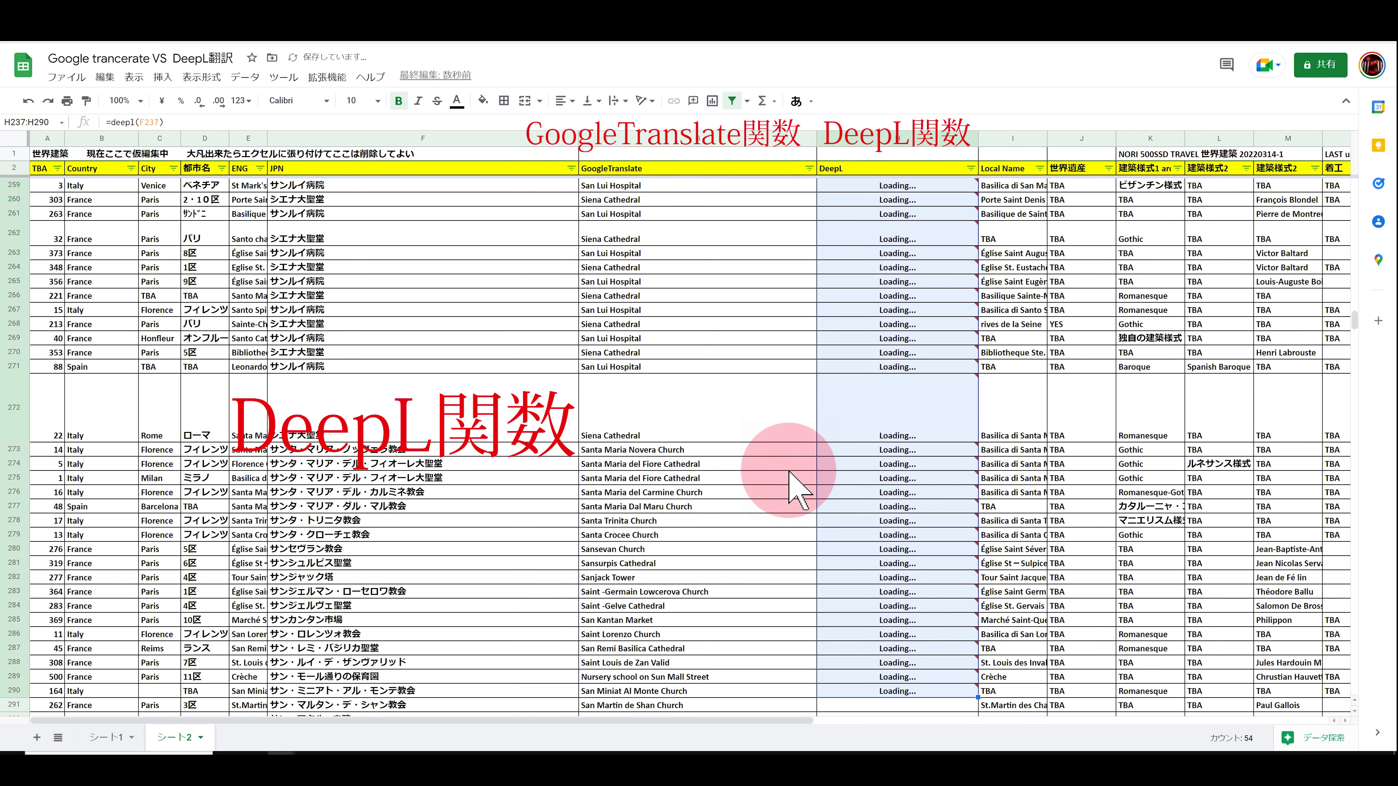
scroll(793, 479, up, 3)
scroll(328, 367, down, 9)
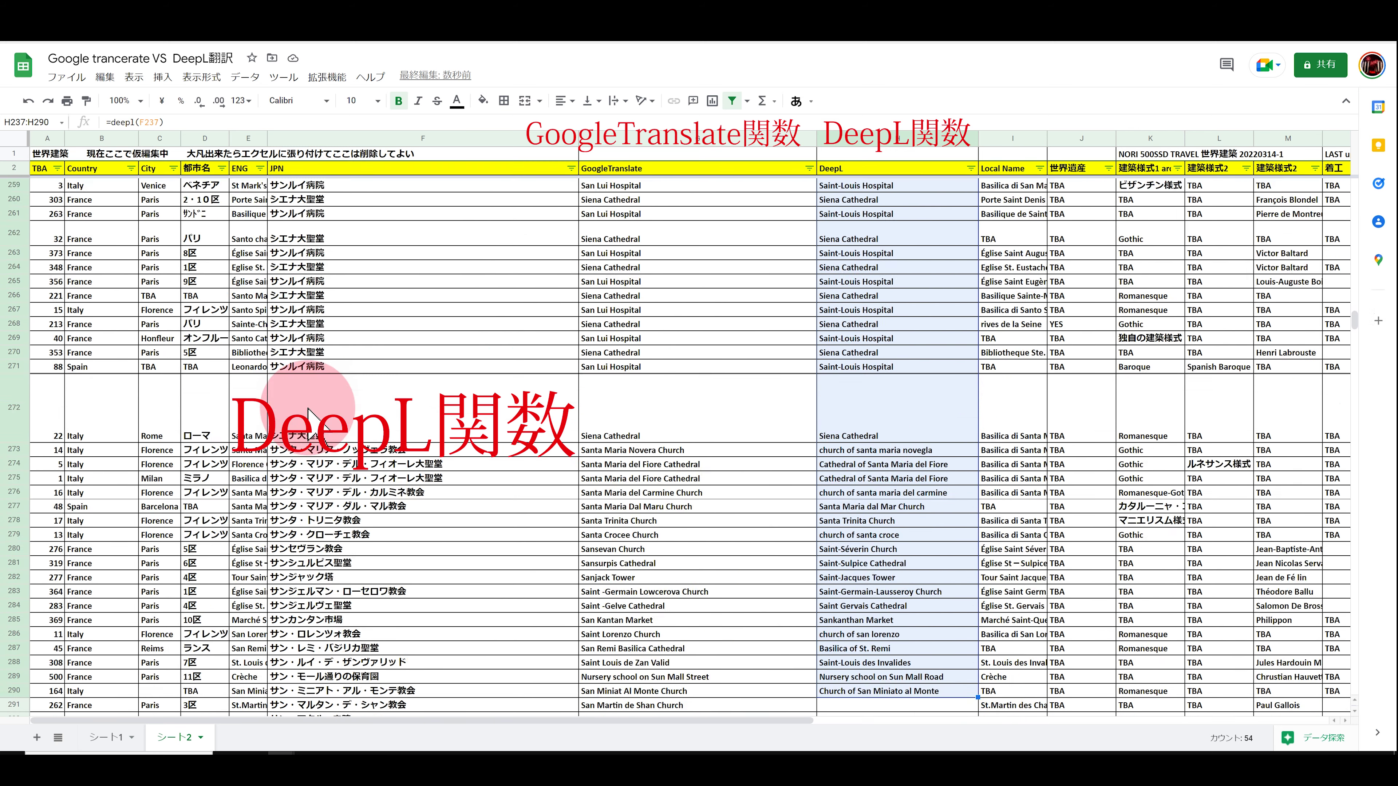
Compare the translations of サンタ・マリア・ノッヴェラ教会 in row 273, and highlight G273:H273 in teal.
click(365, 255)
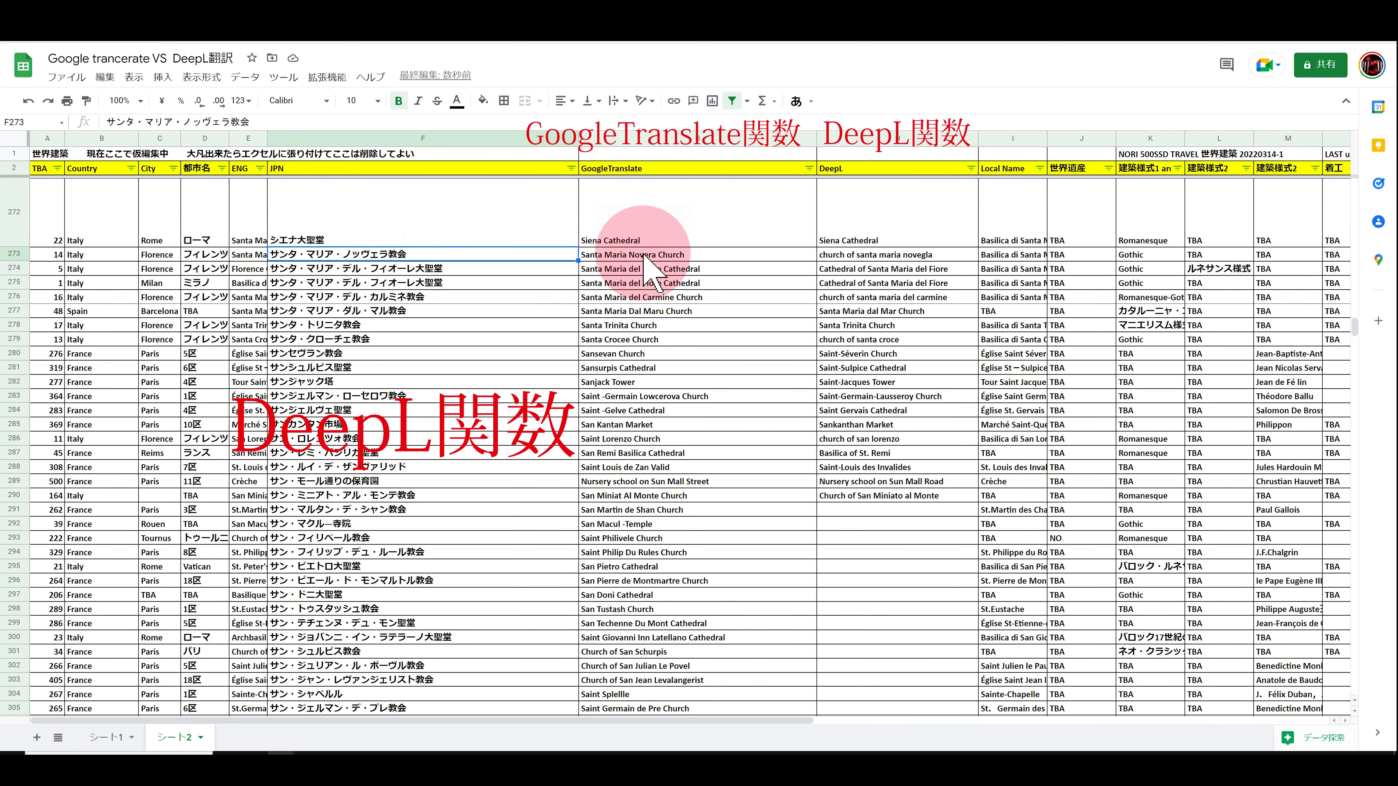
drag(644, 255, 854, 254)
click(483, 100)
click(567, 194)
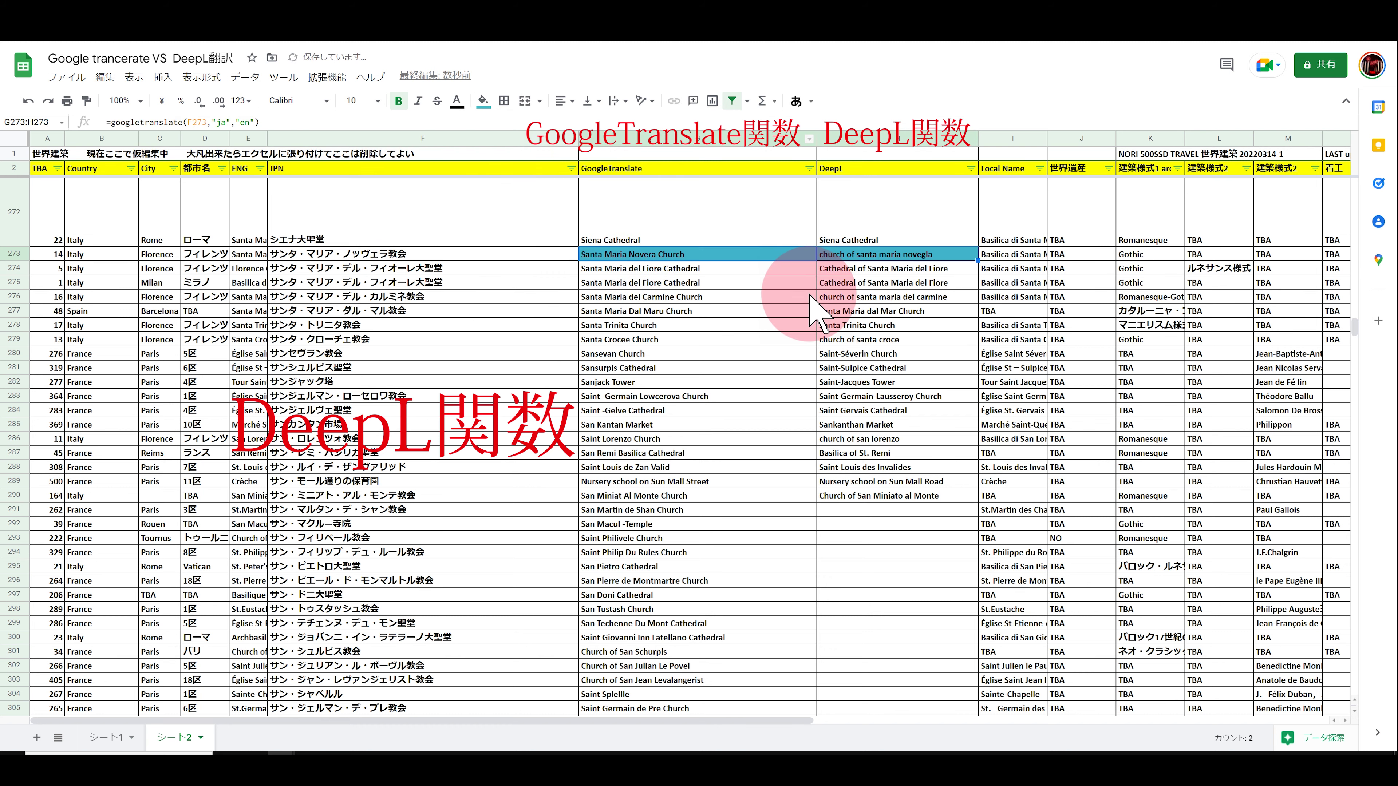
Extend the teal highlight over the Santa Maria translations down through G276:H276.
shift+click(916, 283)
click(483, 100)
click(593, 153)
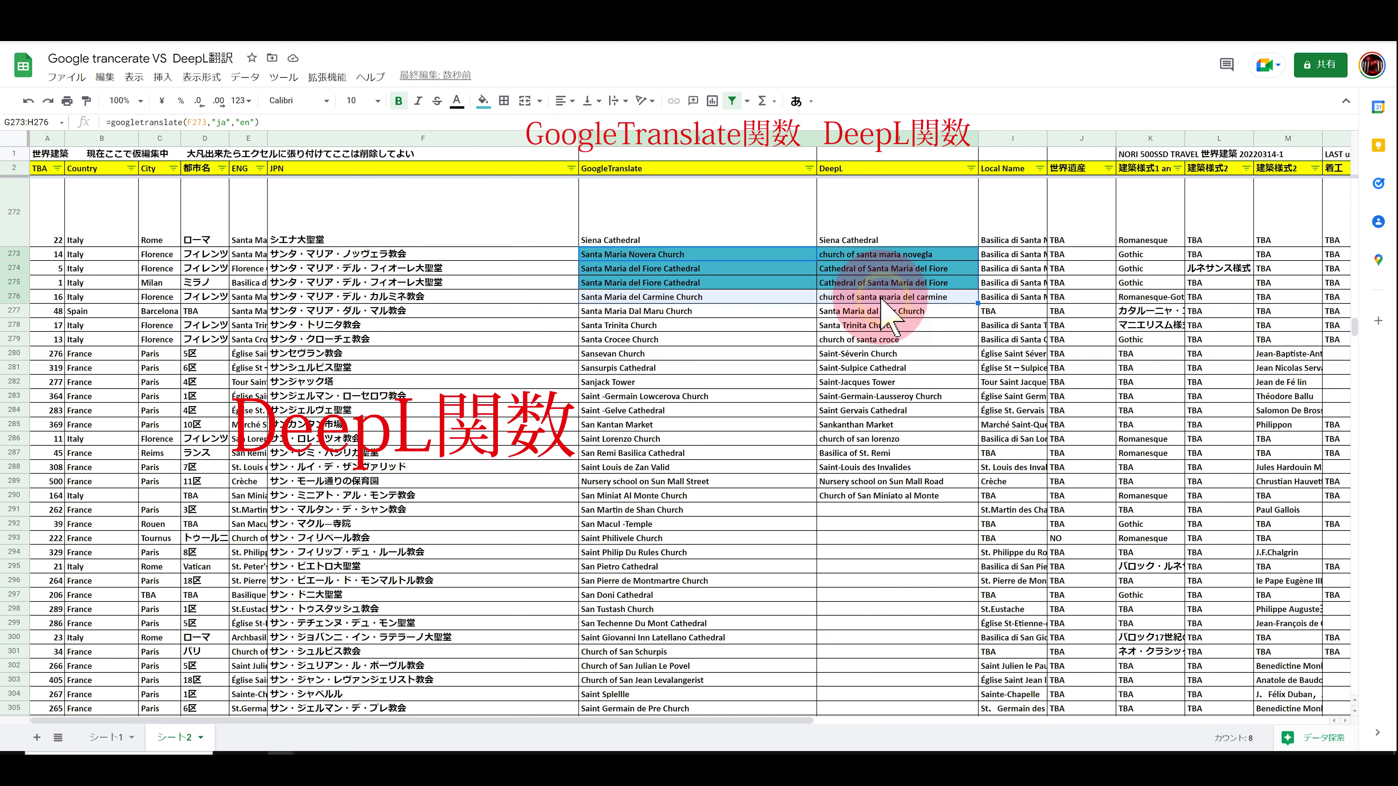
click(483, 100)
click(591, 153)
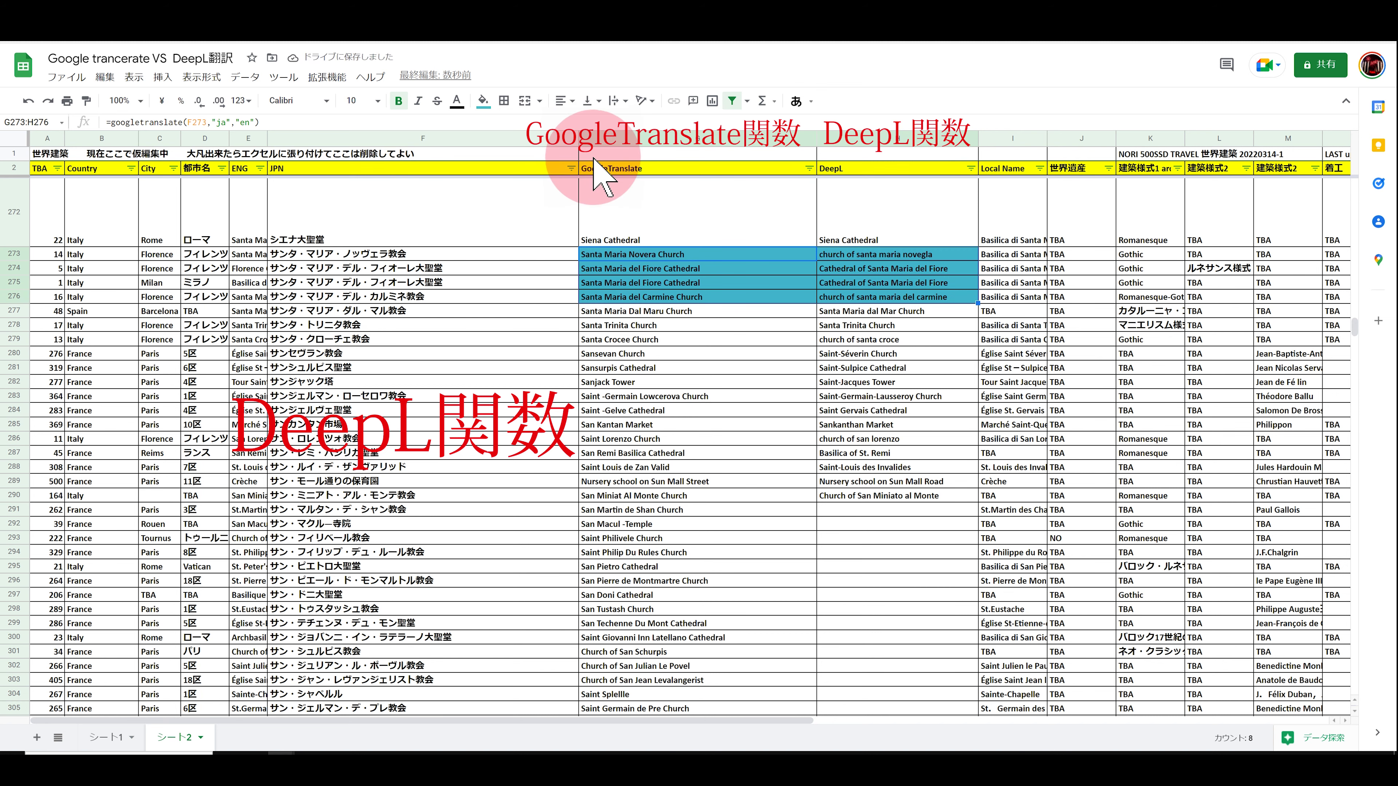
Fill the DeepL formula from H290 down through row 304, and highlight G287:H287 in teal.
click(924, 500)
drag(978, 502, 978, 695)
click(407, 454)
drag(597, 456, 848, 456)
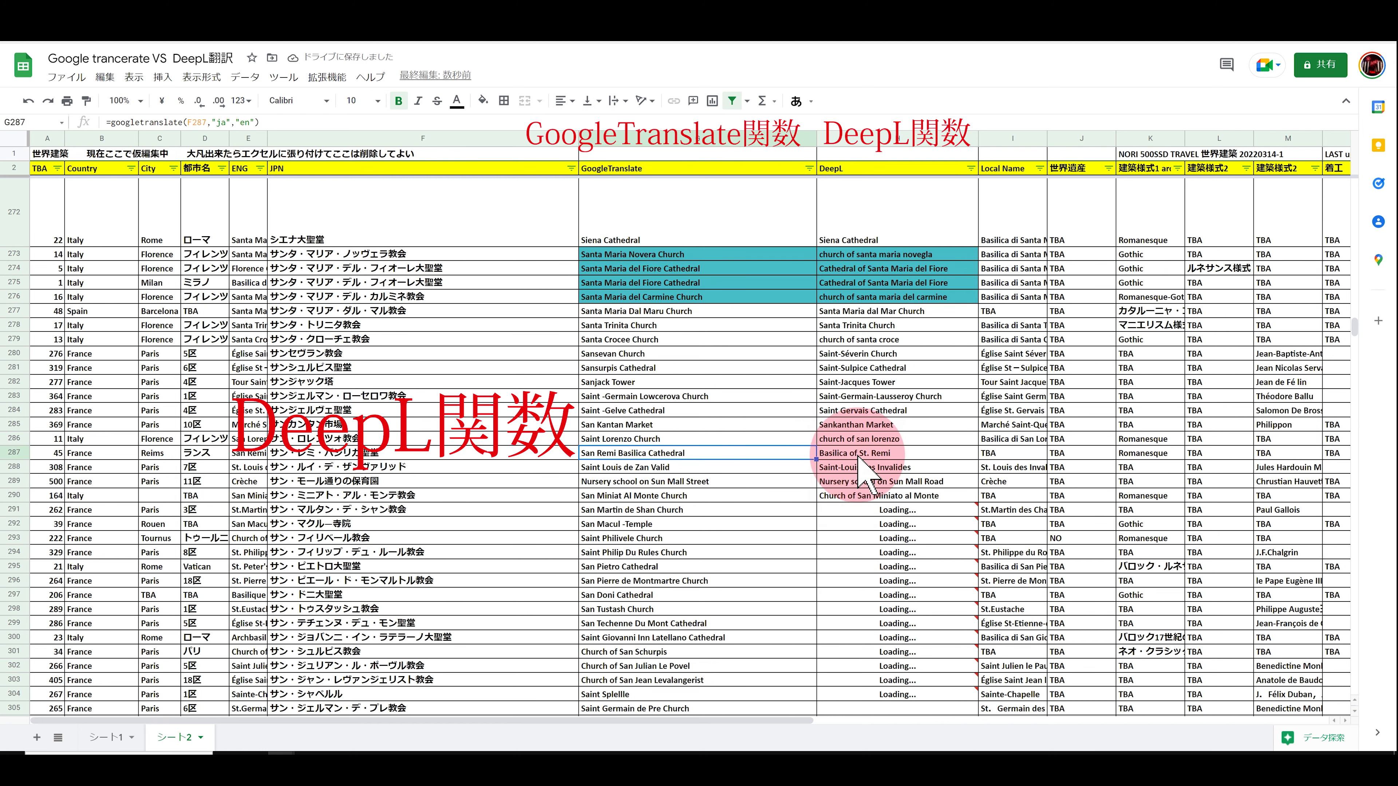
click(483, 100)
click(590, 153)
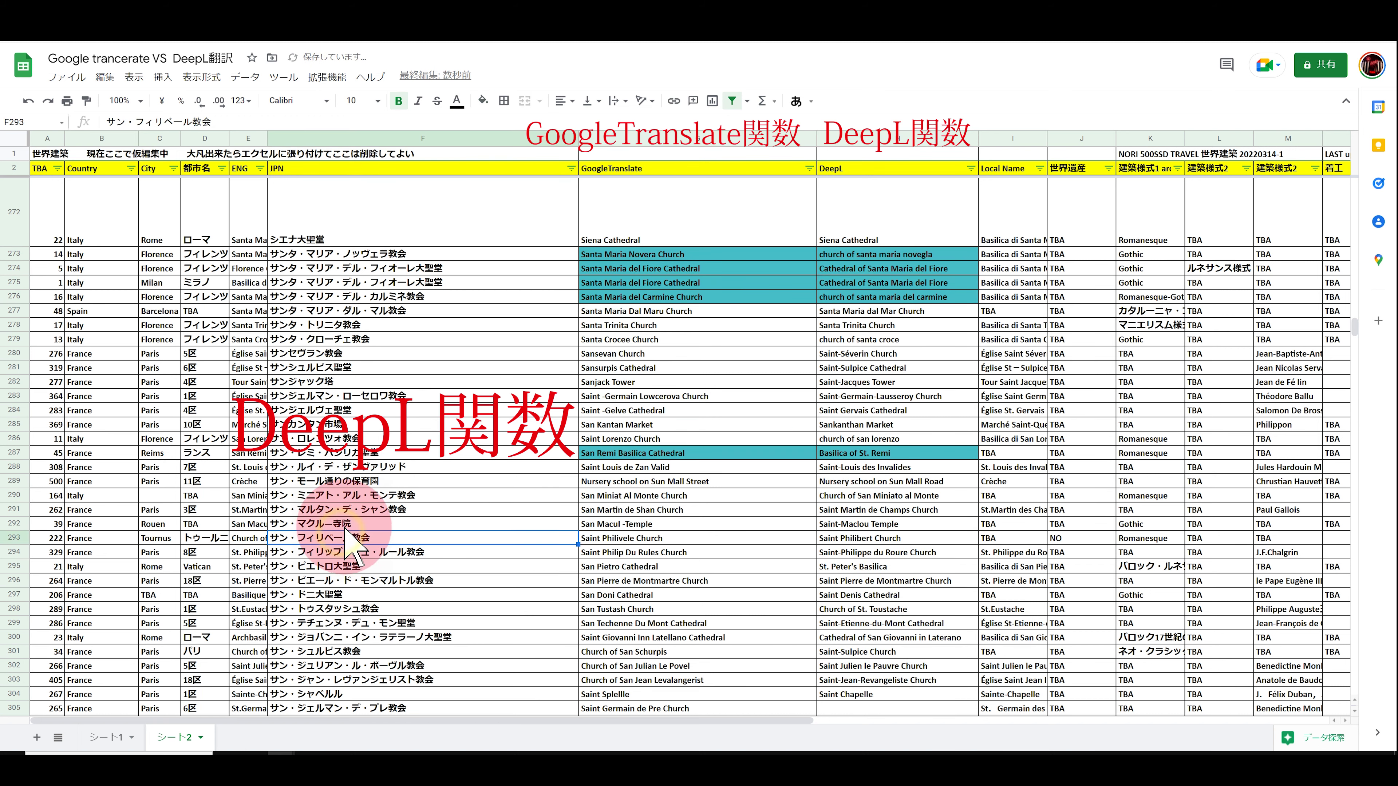
Highlight the two translations of サン・マクルー寺院 in G292:H292 in teal.
drag(613, 525, 842, 525)
click(483, 100)
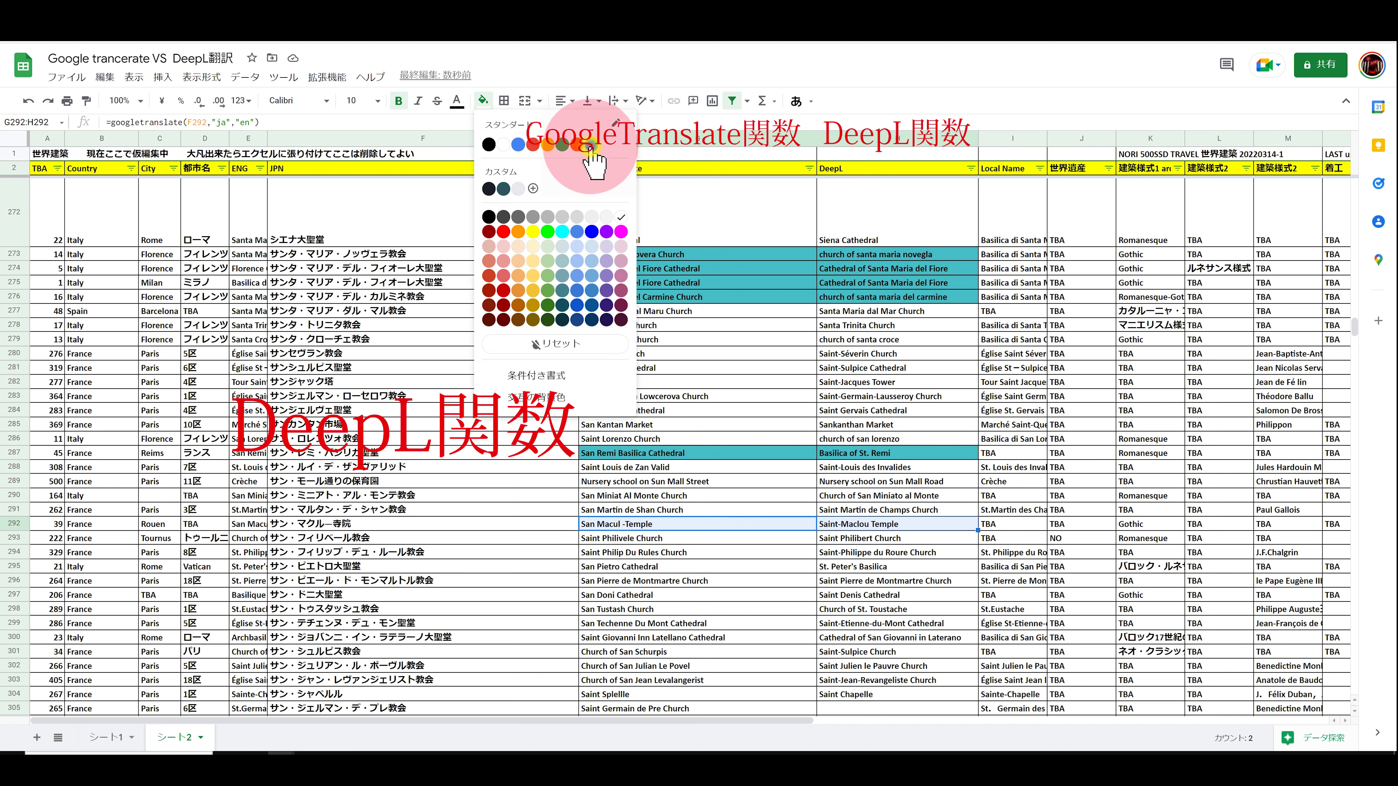
click(590, 153)
Fill the DeepL formula from H304 down through row 369.
scroll(920, 530, down, 5)
click(935, 498)
drag(978, 504, 993, 721)
Highlight the two translations of ケルン大聖堂 in G320:H320 in teal.
drag(702, 215, 873, 220)
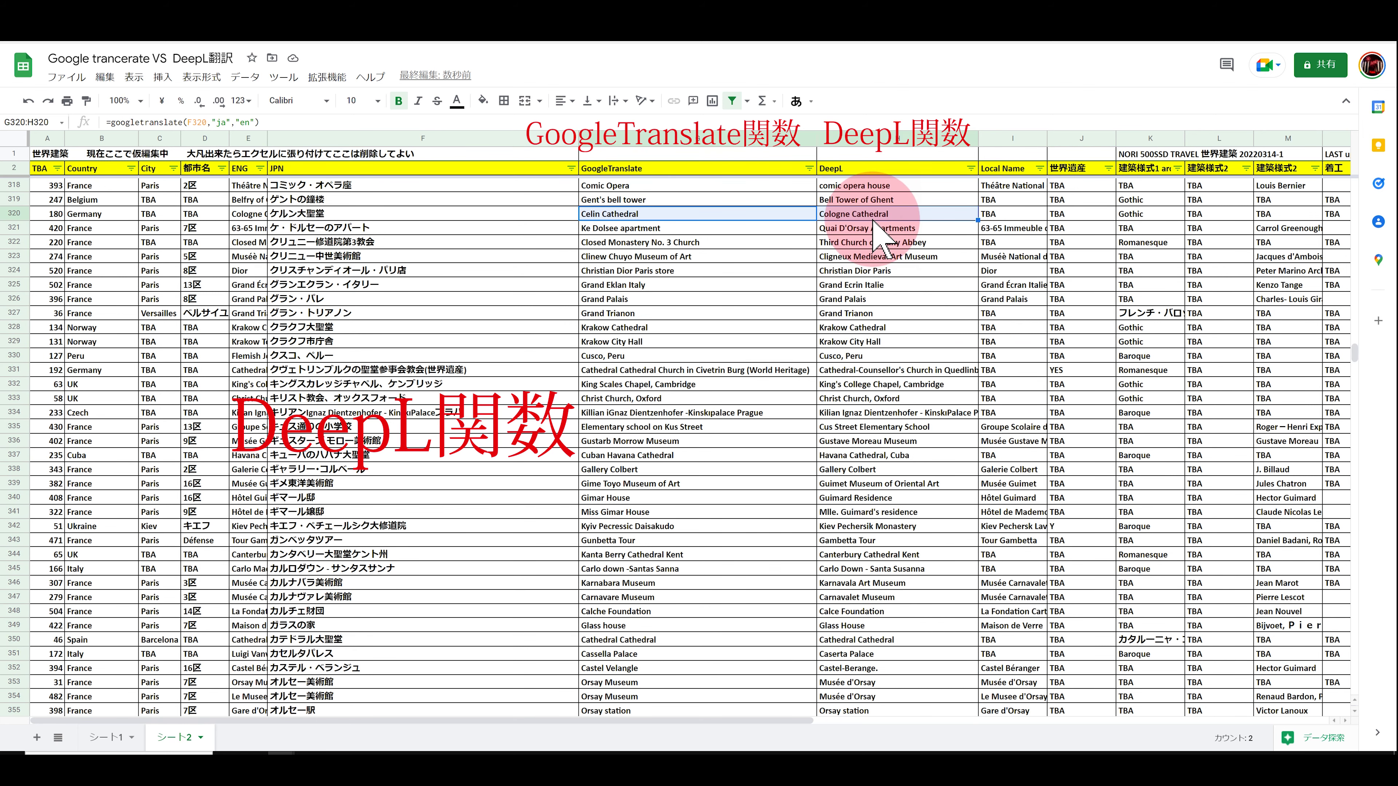
click(483, 100)
click(590, 152)
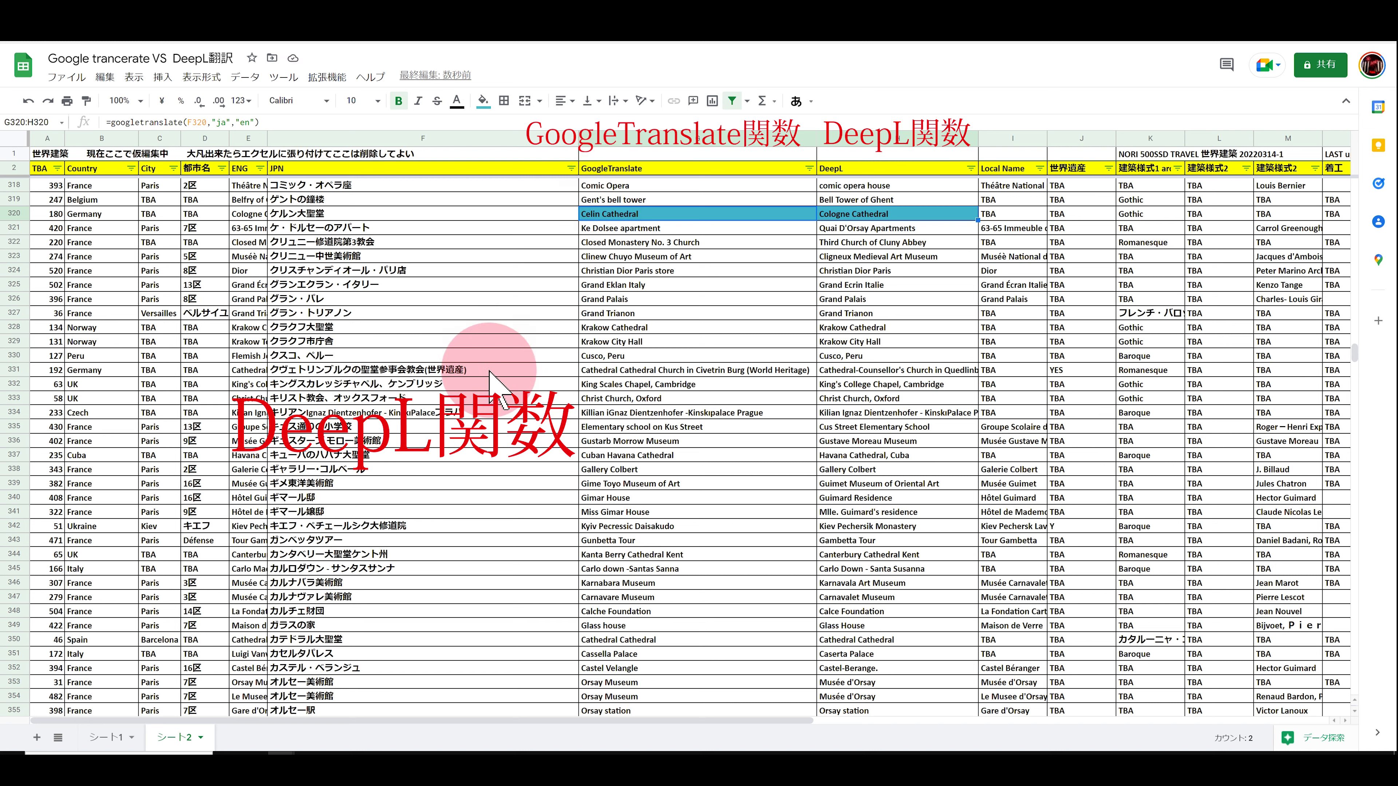
Check the translations around row 355, and highlight the opera house translations in G363:H363 in teal.
scroll(691, 553, down, 7)
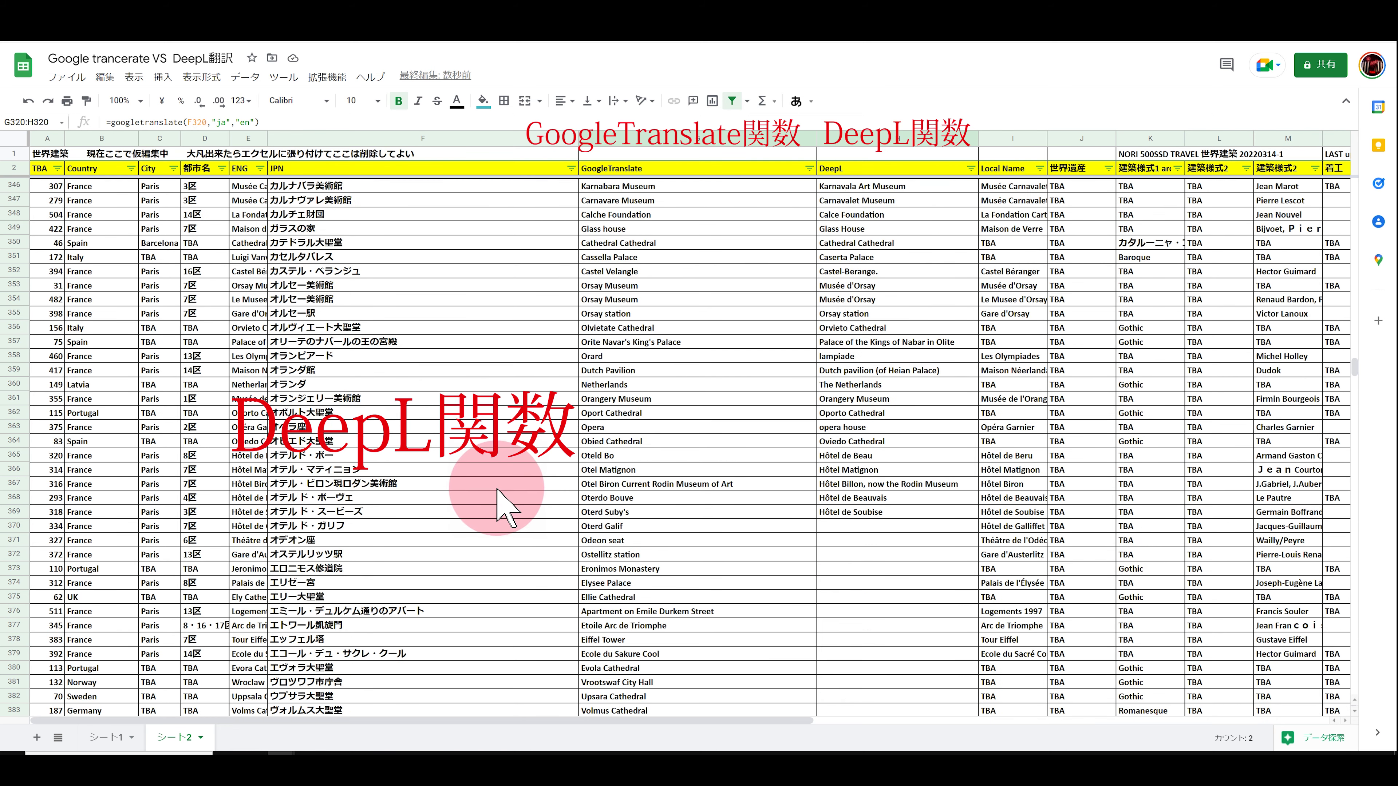
click(335, 313)
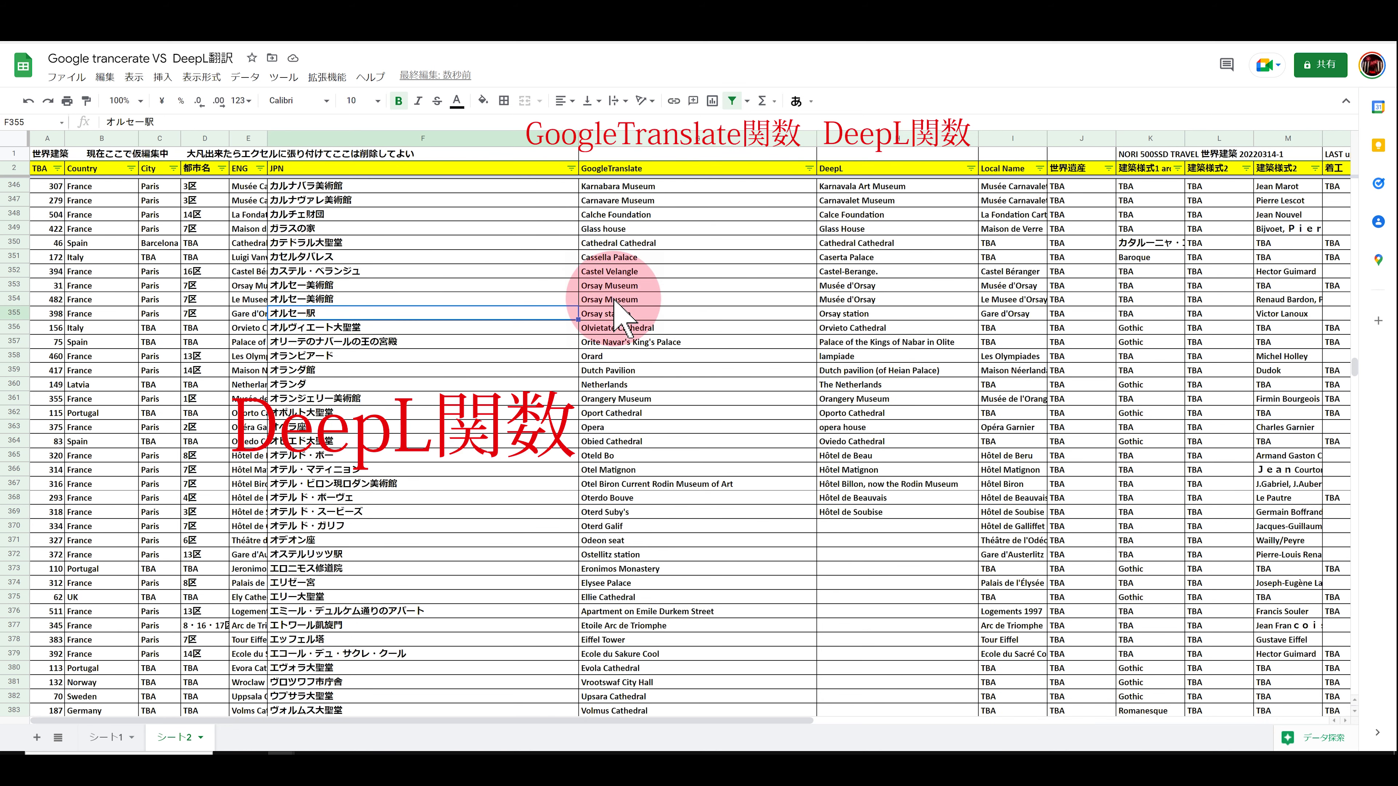
click(627, 427)
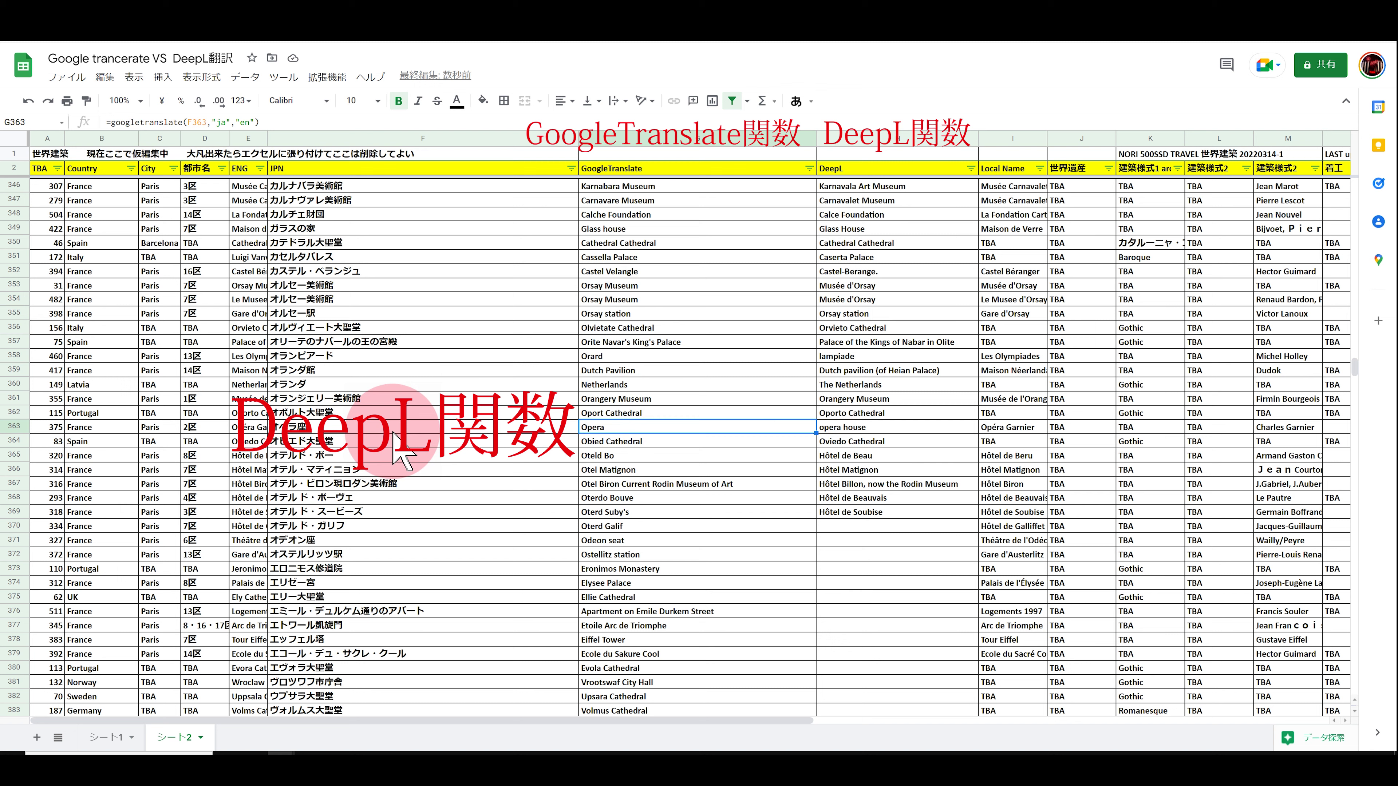
shift+click(849, 430)
click(483, 100)
click(634, 166)
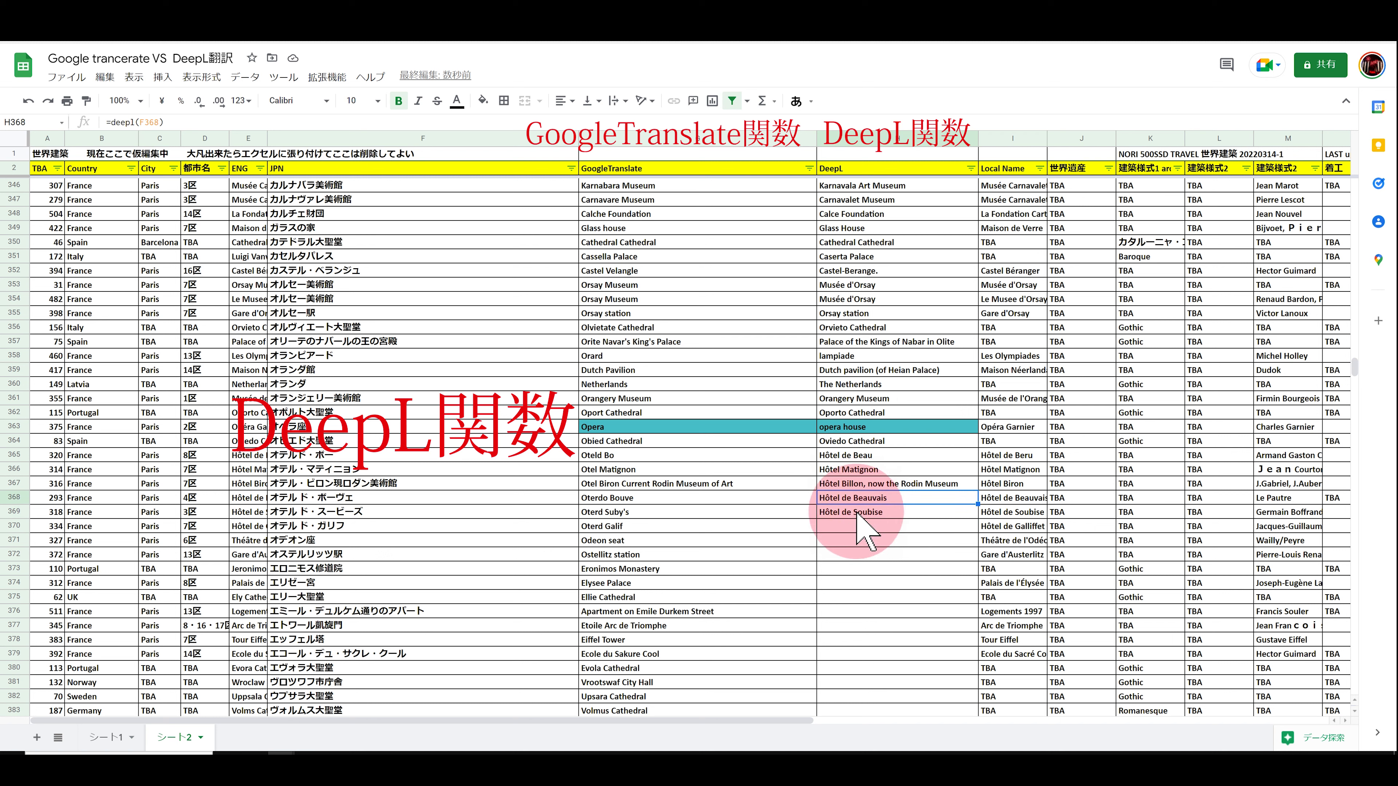
shift+click(844, 513)
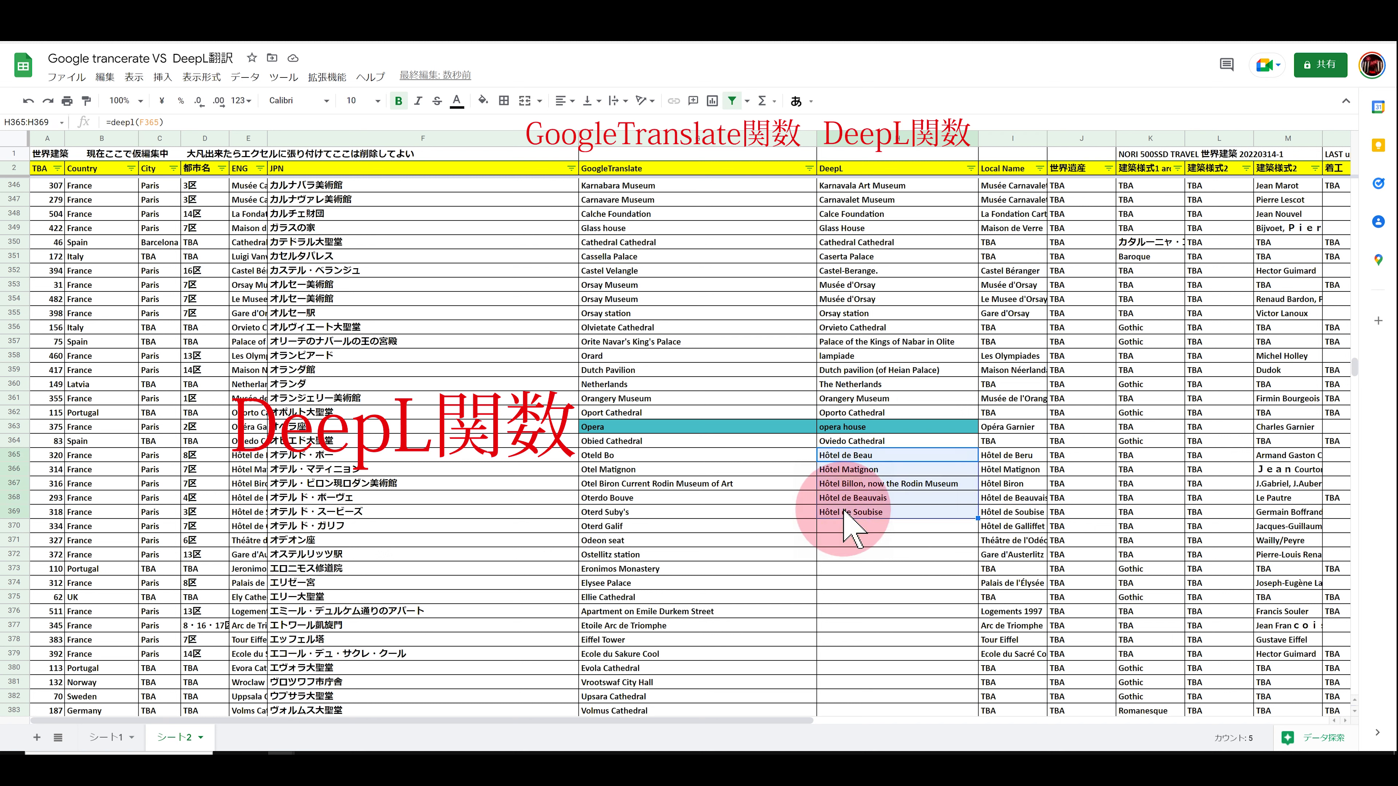
click(483, 100)
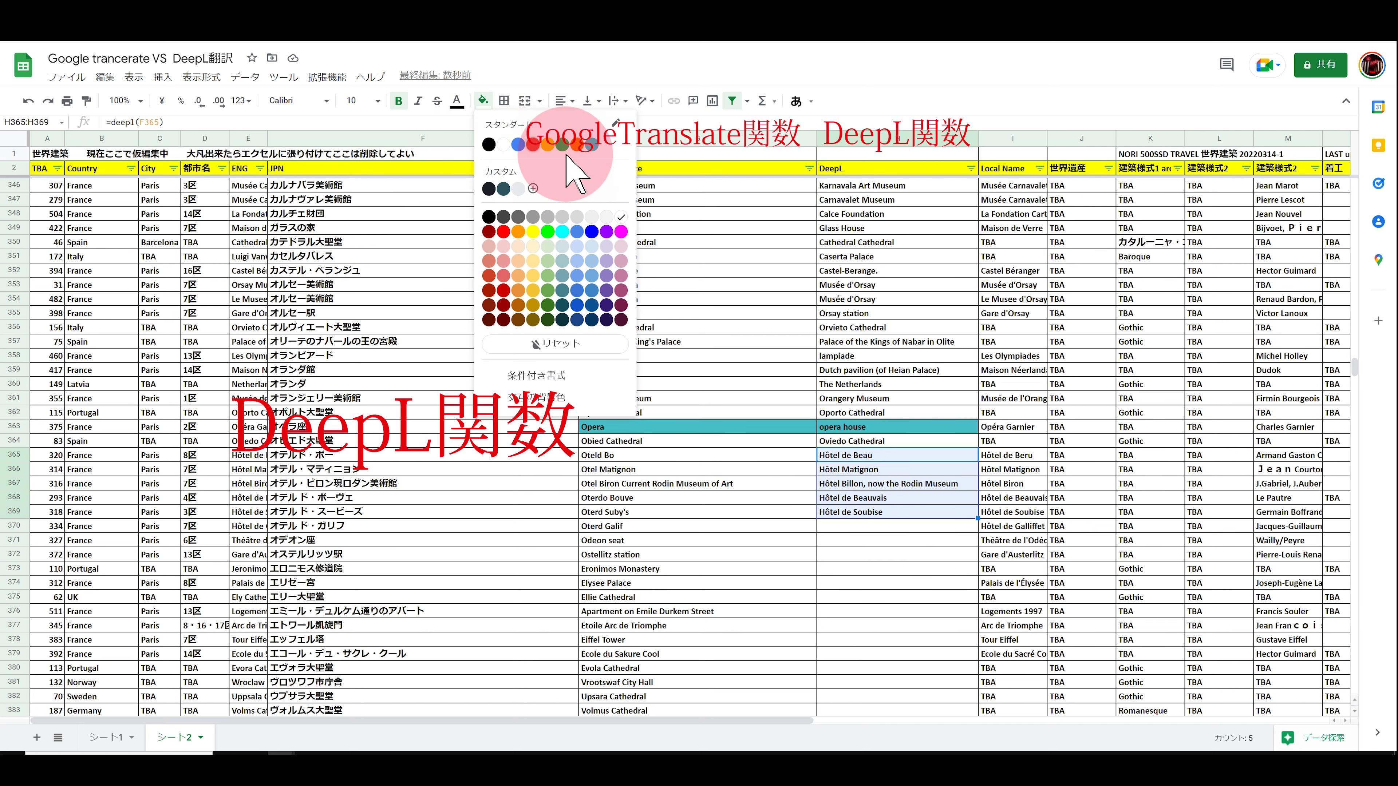
click(643, 226)
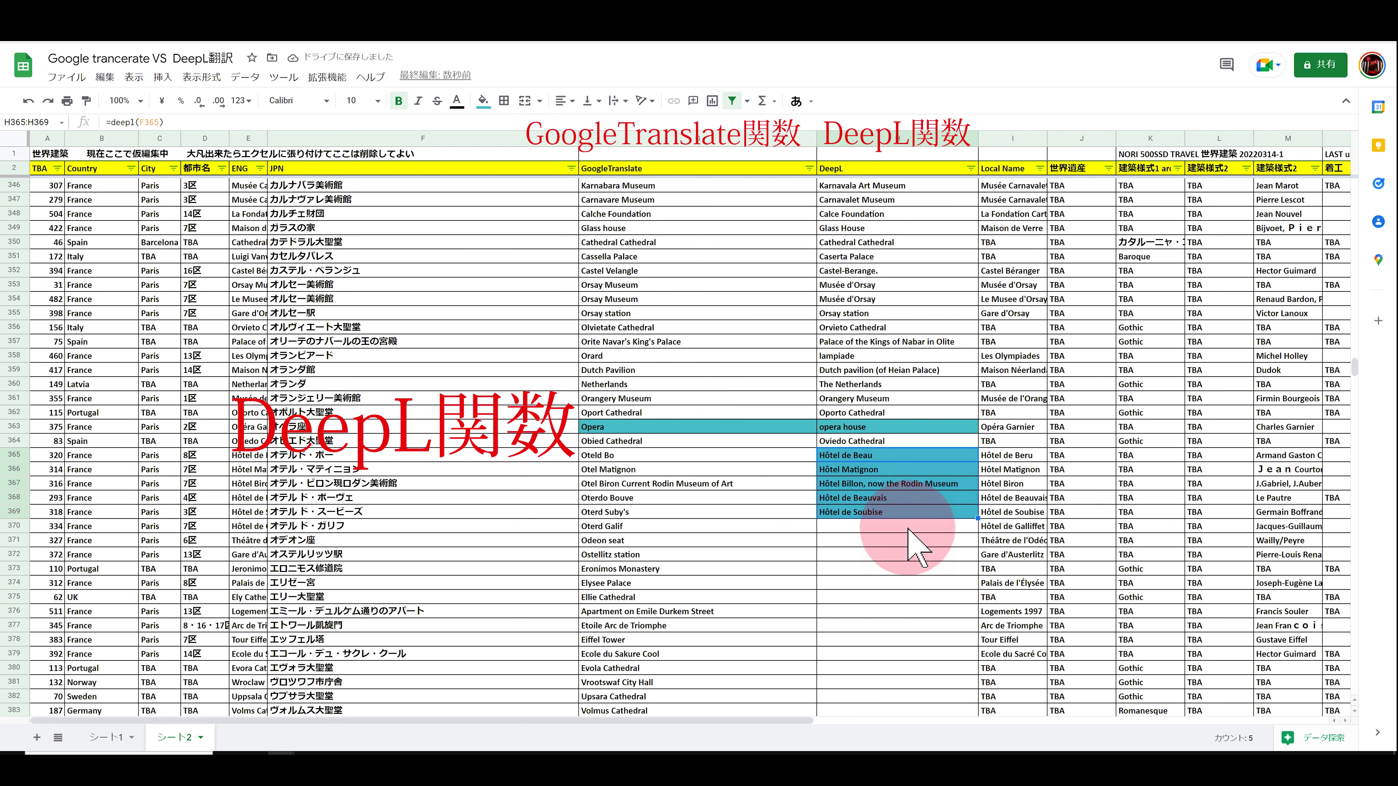
drag(979, 519, 990, 632)
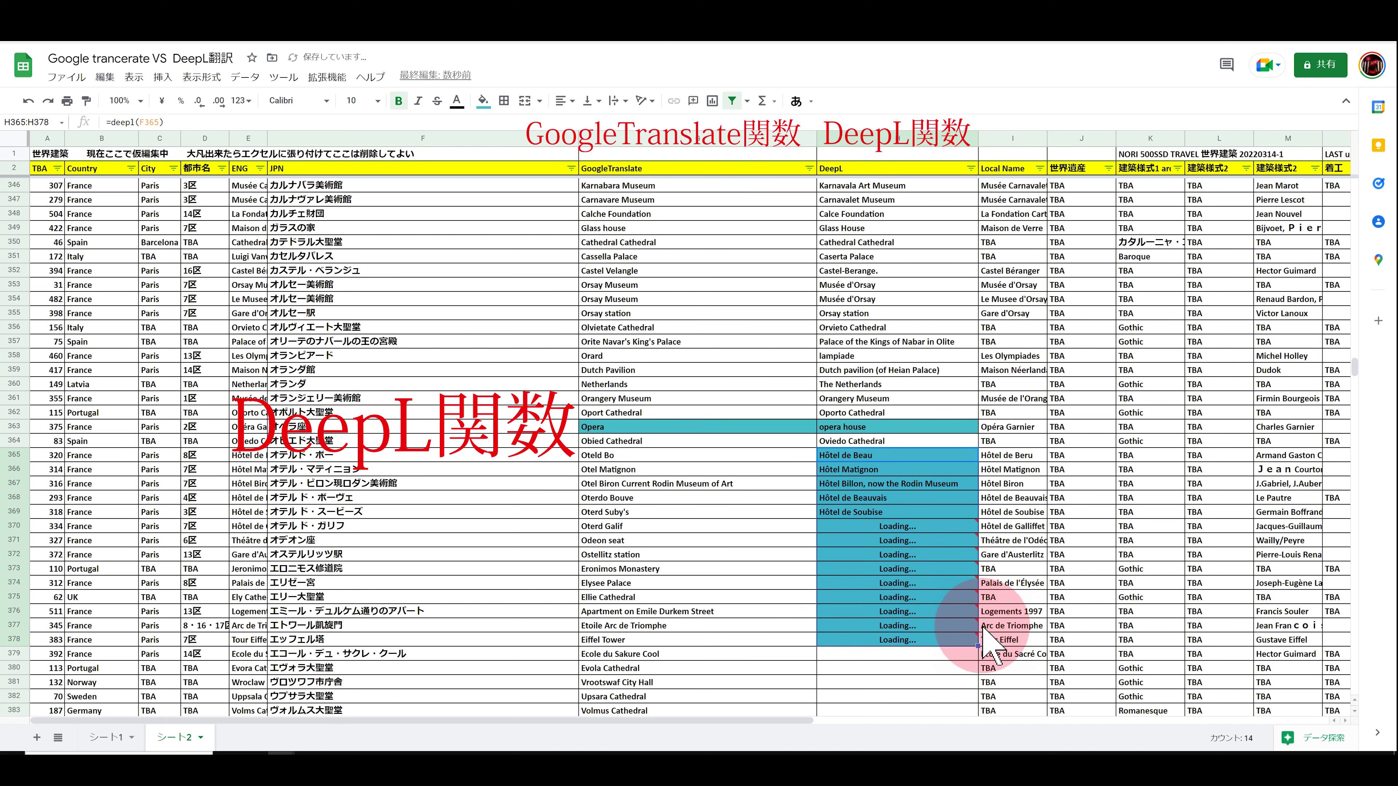
key(ctrl+z)
key(ctrl+z)
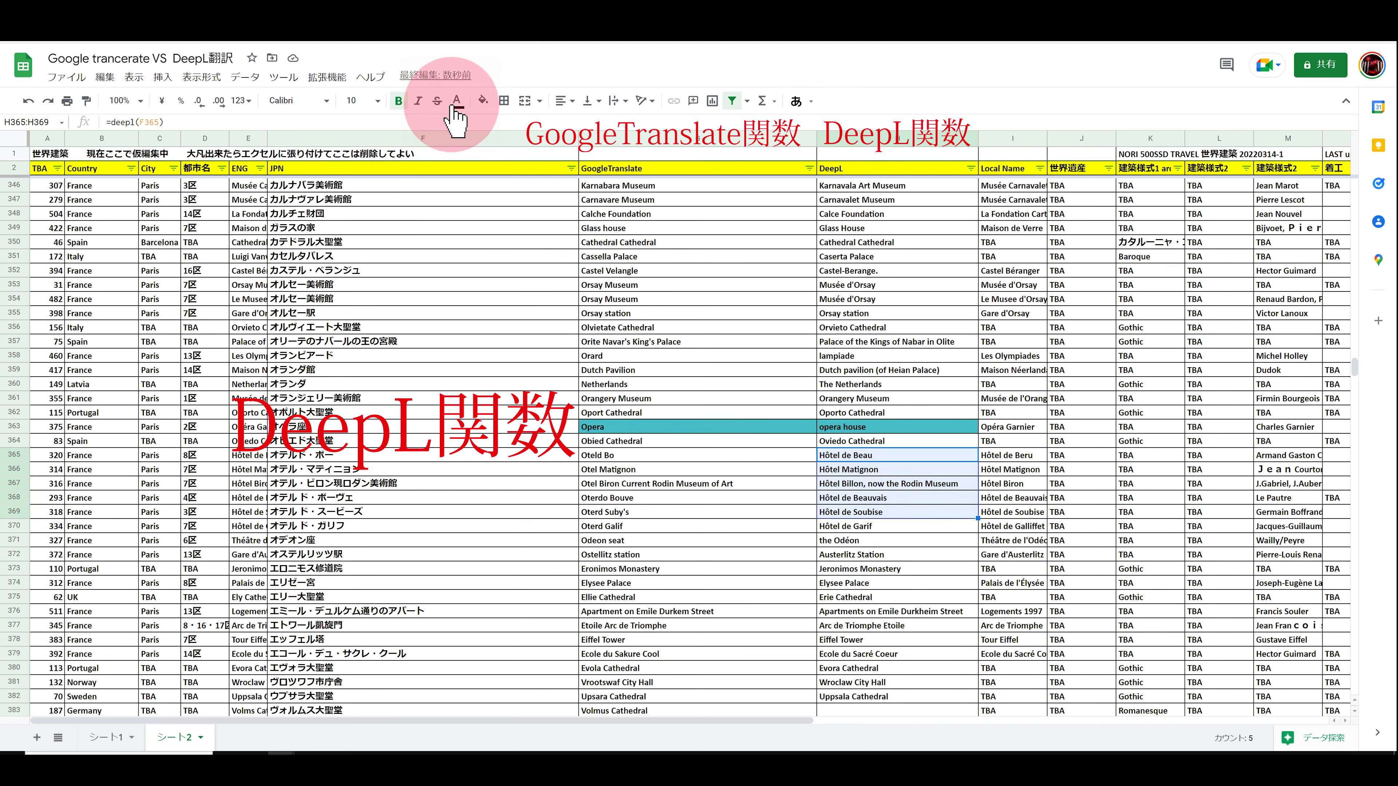
Highlight the DeepL translations of the hôtel names in H365:H369 in teal.
click(483, 100)
click(587, 144)
Compare the translations of エリー大聖堂 in row 375, and highlight G375:H375 in teal.
scroll(784, 440, down, 5)
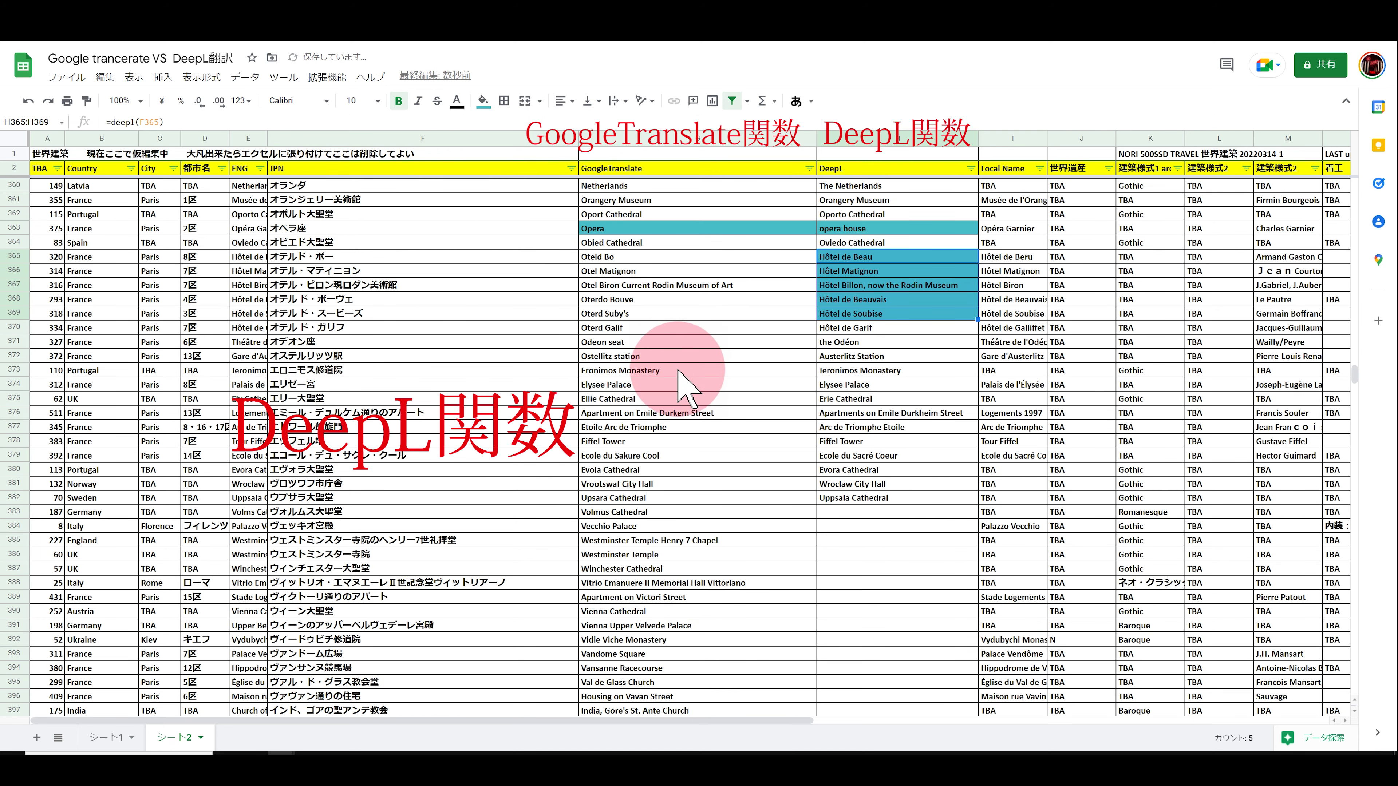
click(322, 385)
key(Right)
click(846, 404)
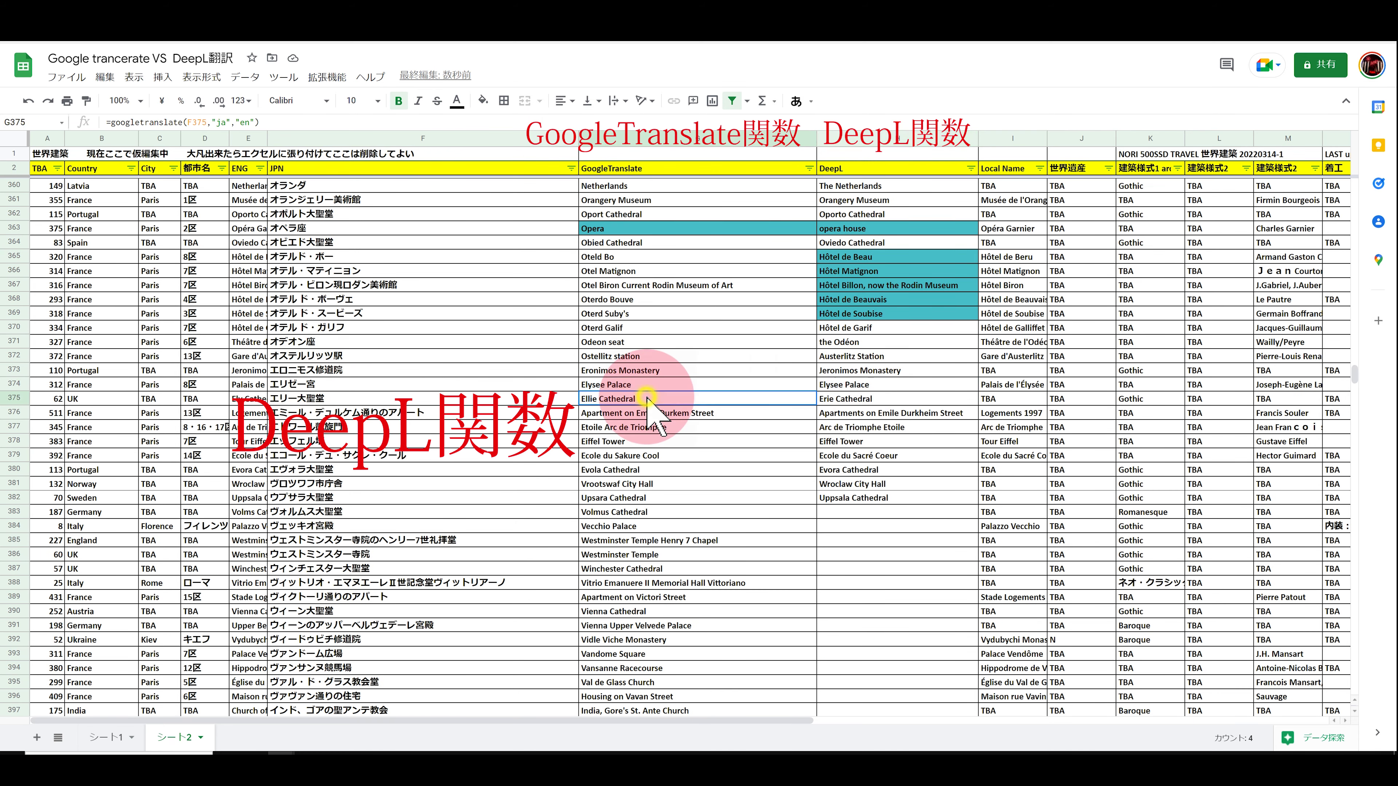
drag(640, 398, 881, 398)
click(483, 100)
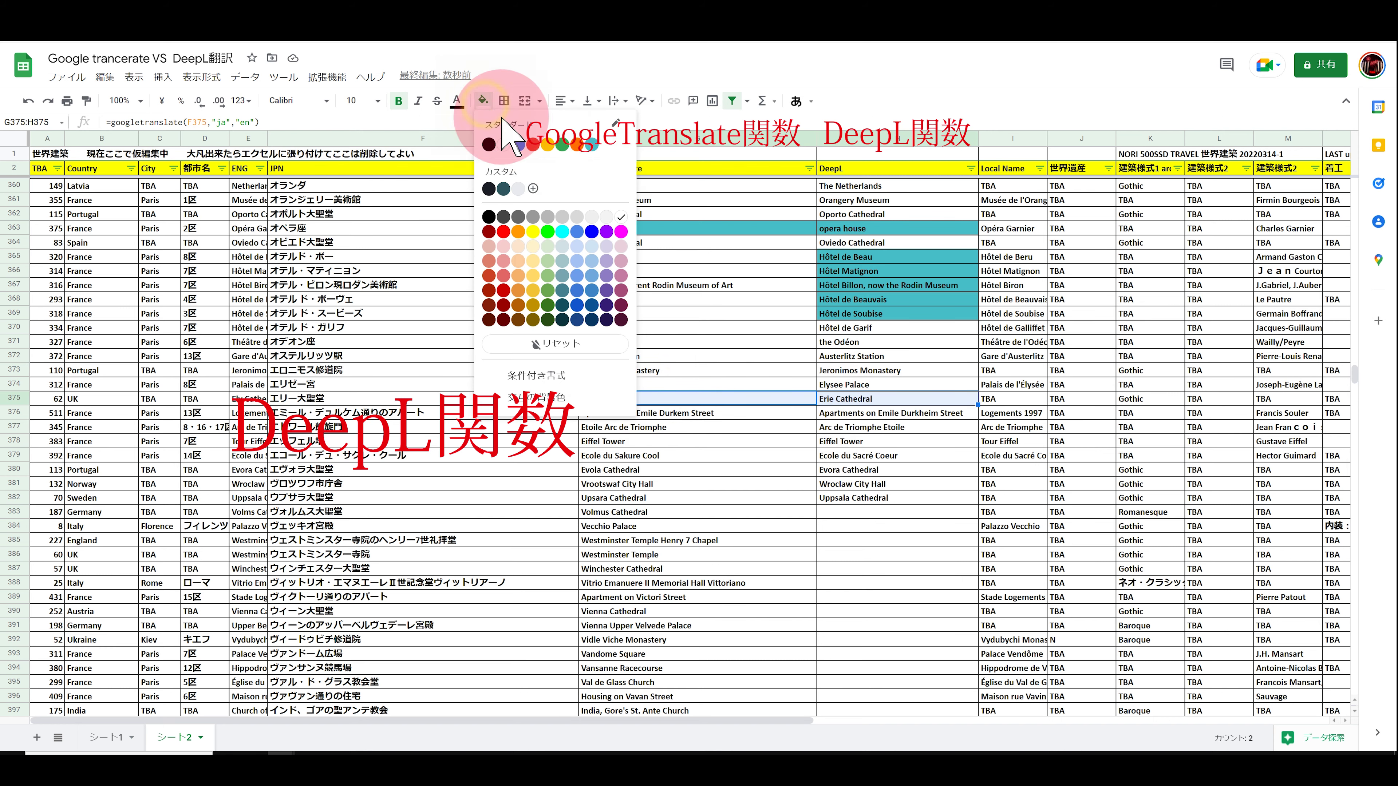
click(585, 157)
Fill the DeepL formula from H382 down through row 396.
click(881, 497)
drag(978, 503, 976, 696)
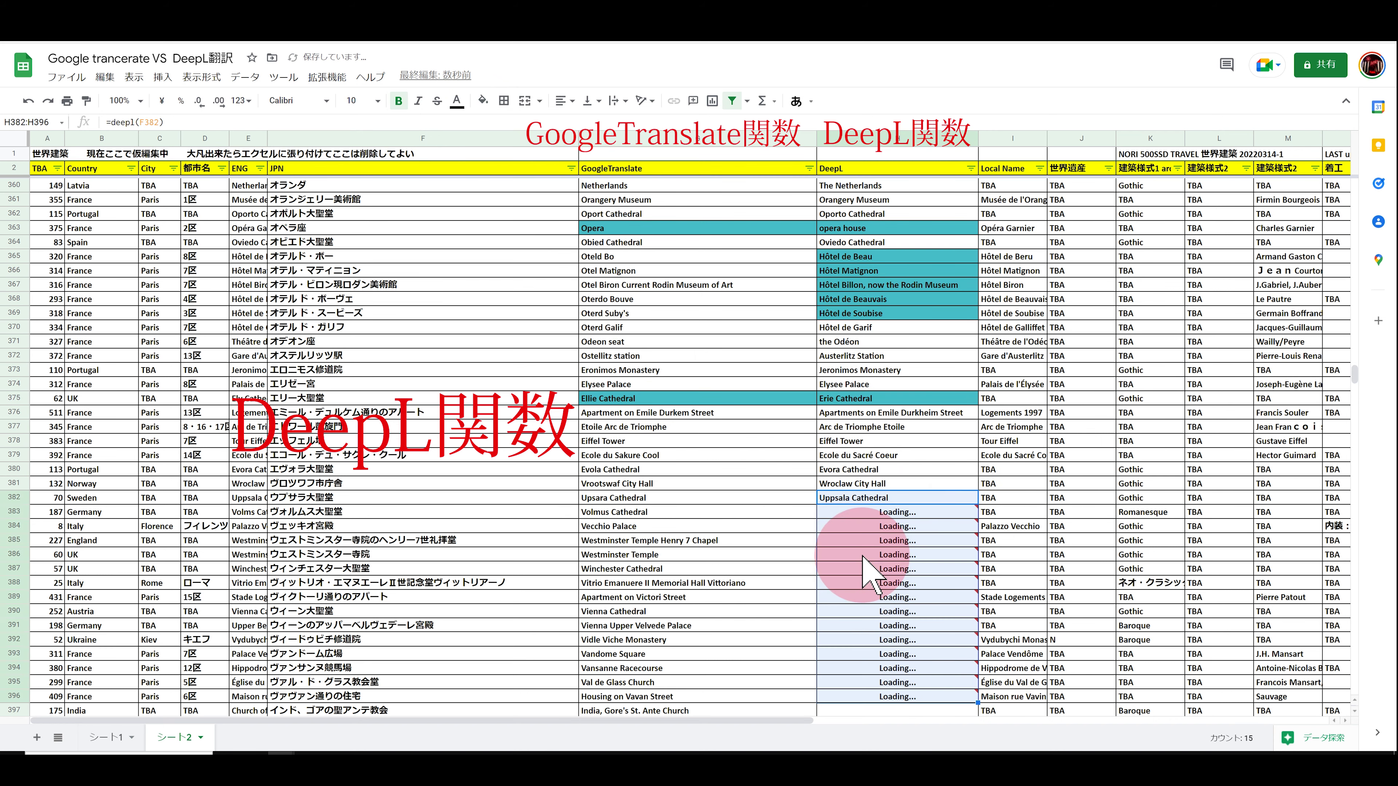
Select the two translations of ヴィクトーリ通りのアパート in G389:H389.
scroll(749, 501, down, 5)
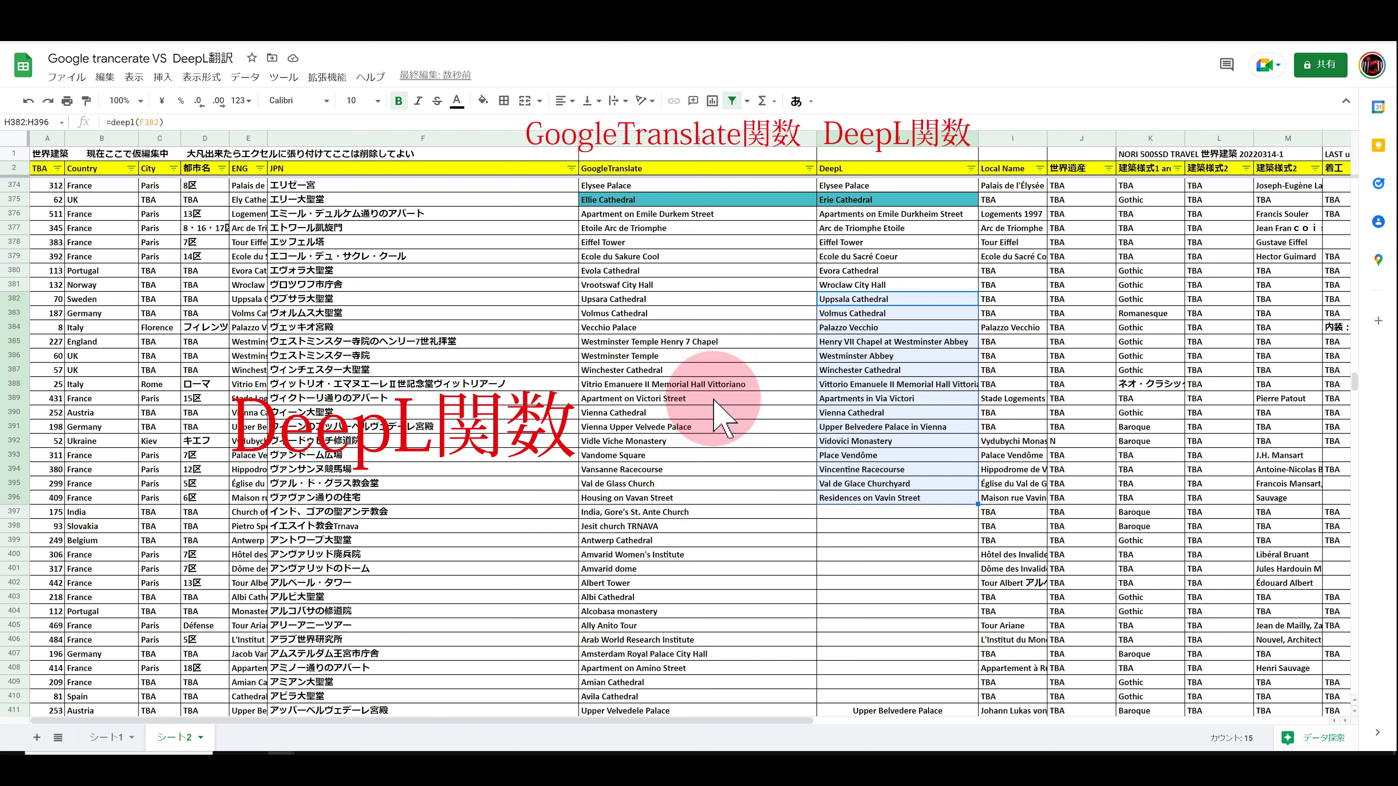
click(809, 399)
shift+click(850, 397)
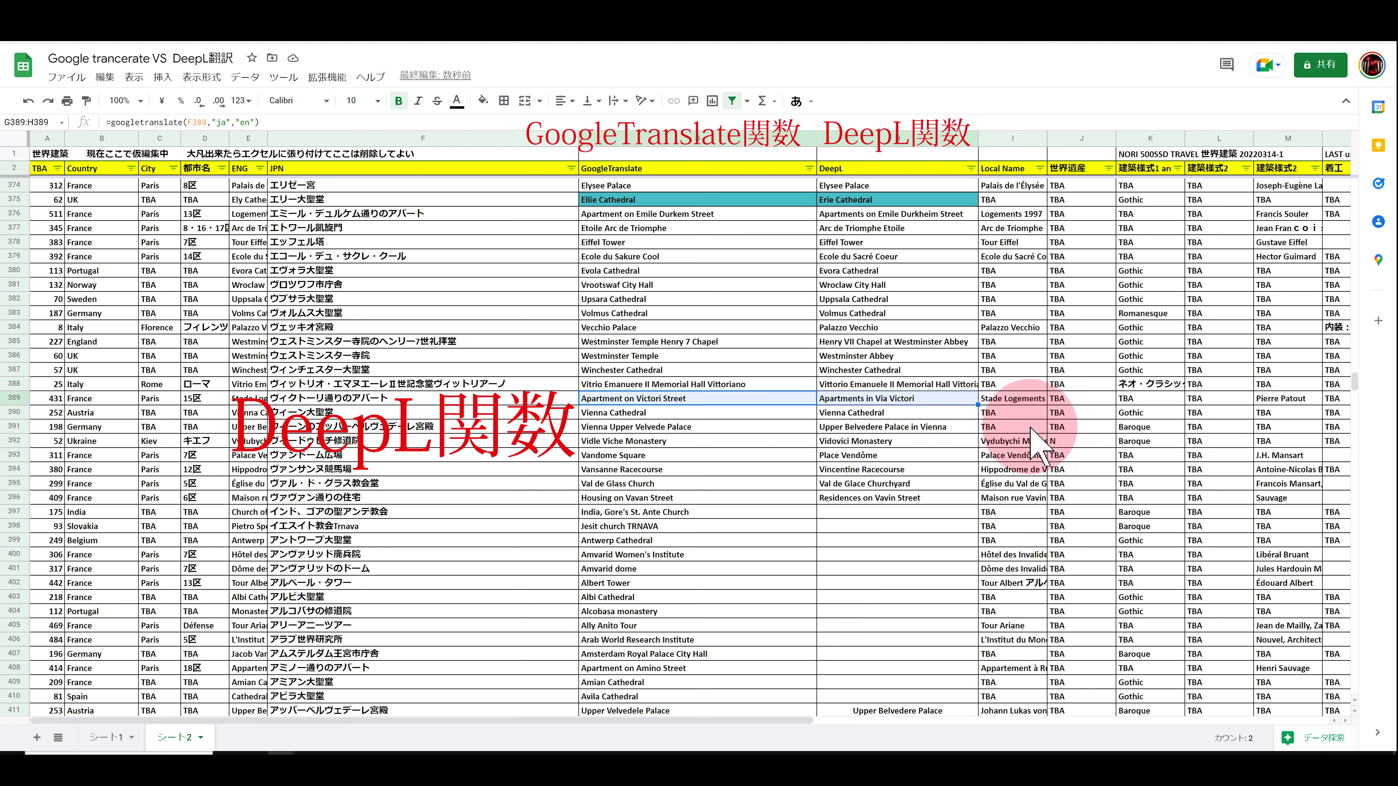